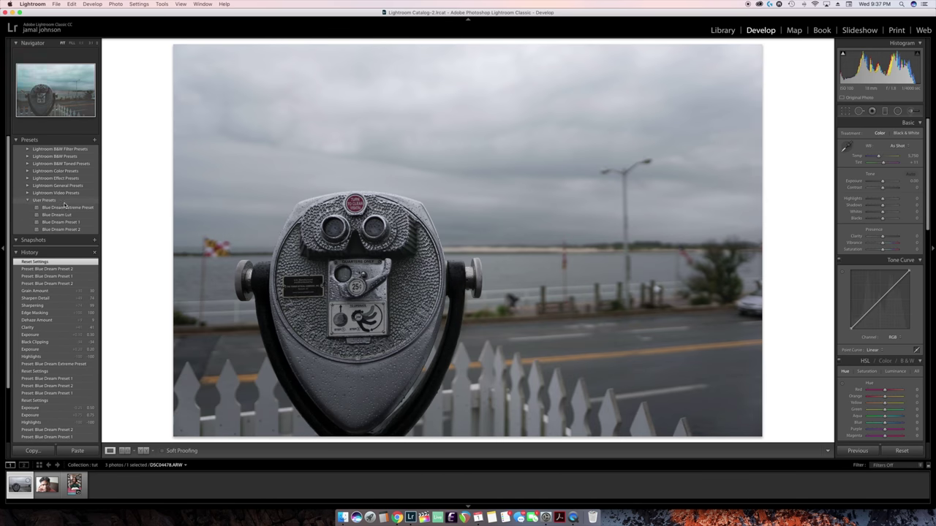
# Try Blue Dream Preset 1 and Blue Dream Preset 2 on the photo, comparing the look with the original
pyautogui.click(72, 223)
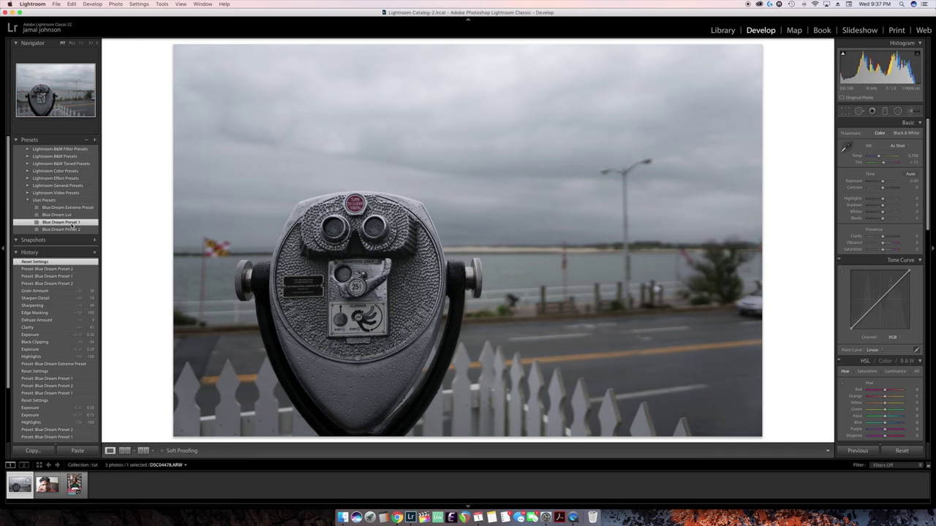
pyautogui.click(72, 230)
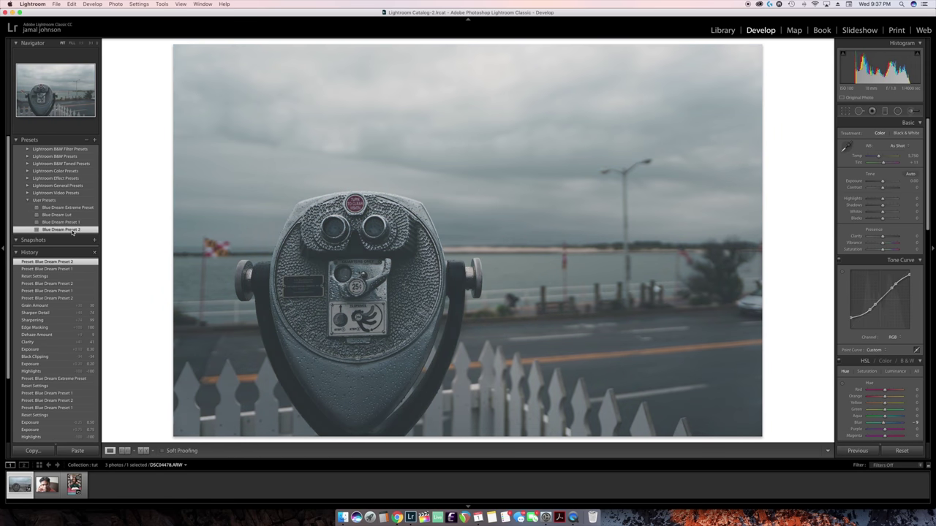
pyautogui.click(73, 223)
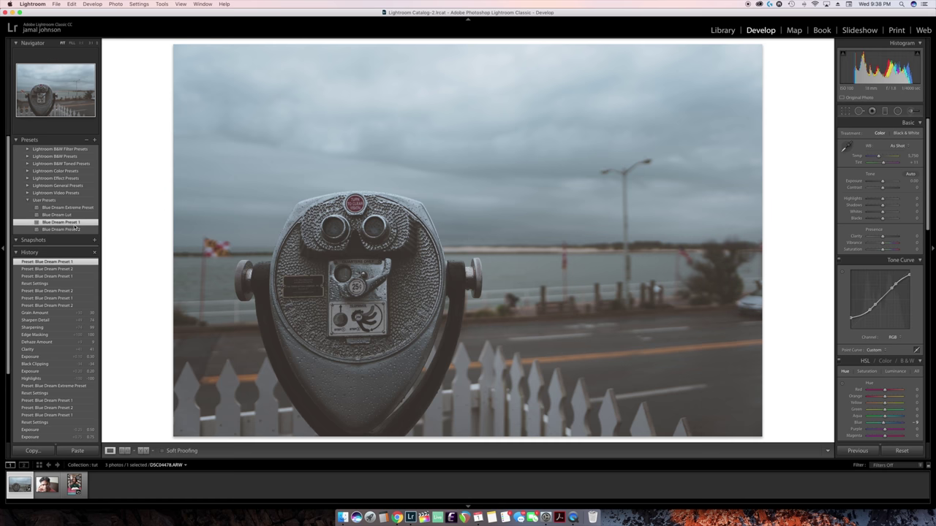
pyautogui.press('\\')
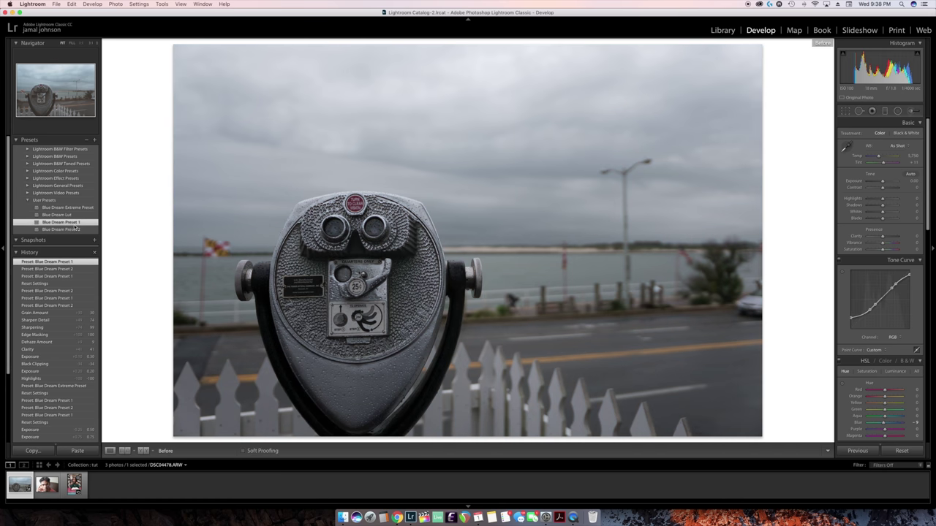
pyautogui.press('\\')
pyautogui.click(74, 230)
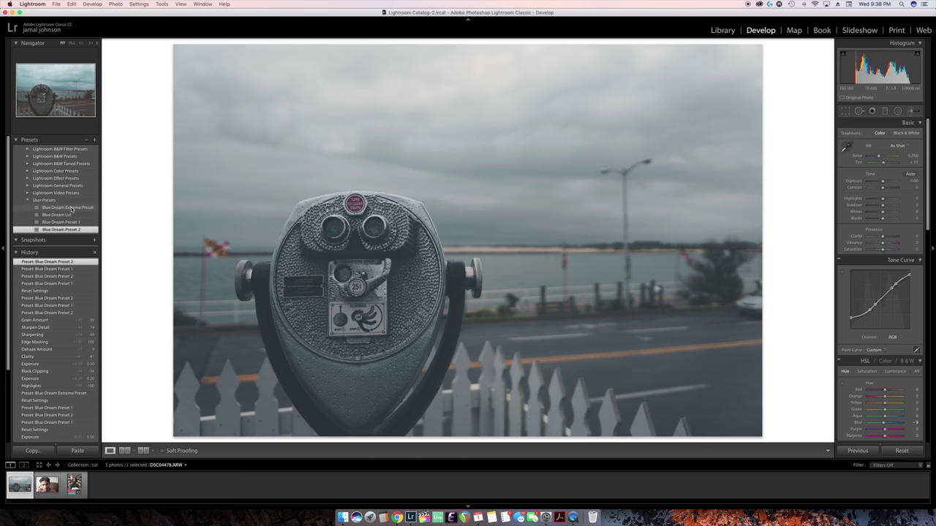
# Apply the Blue Dream Extreme Preset to the photo and compare it with the original
pyautogui.click(71, 208)
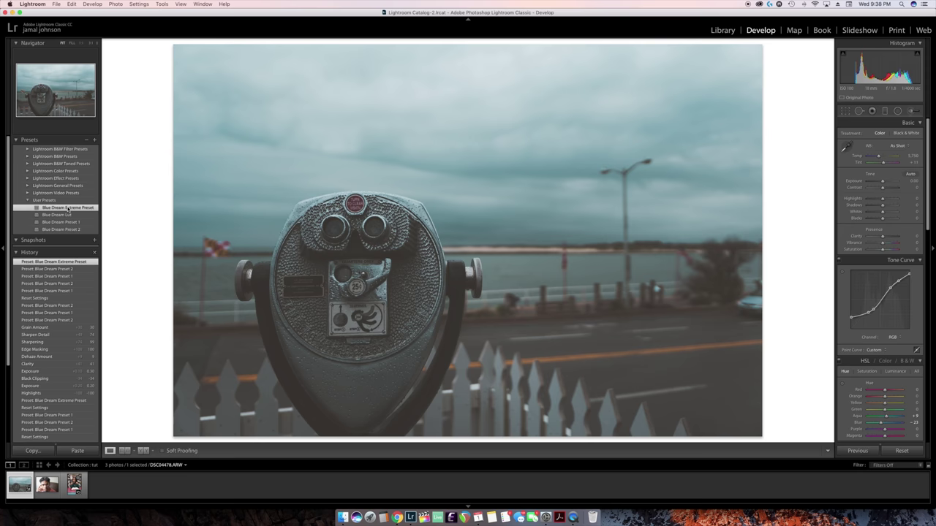
pyautogui.press('\\')
pyautogui.press('\\')
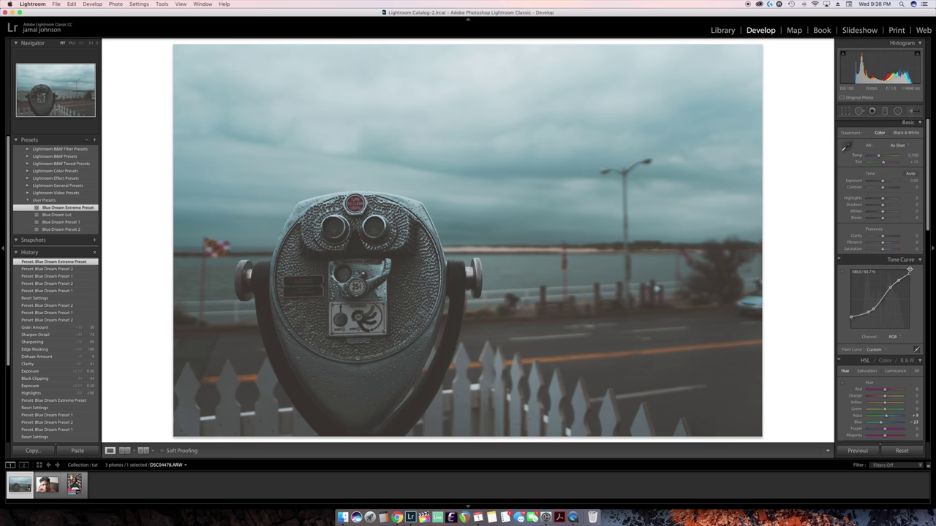
# Set the photo's dehaze amount to +39 and its grain amount to 29
pyautogui.scroll(-2, 909, 208)
pyautogui.scroll(-3, 909, 209)
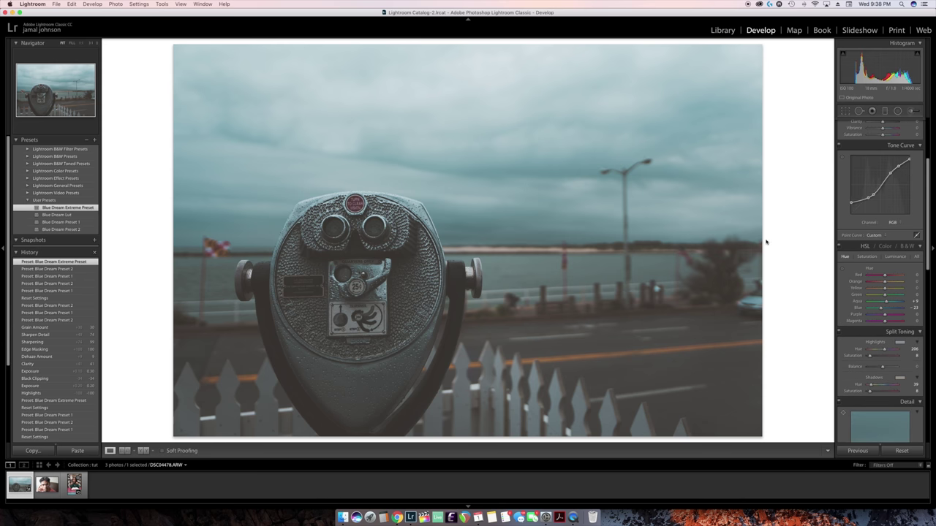
pyautogui.scroll(-15, 892, 319)
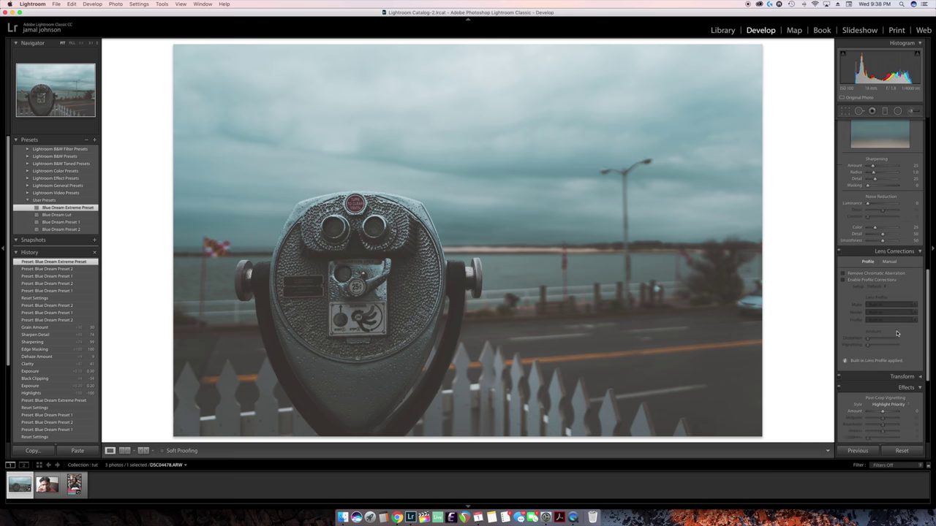
pyautogui.scroll(-3, 899, 332)
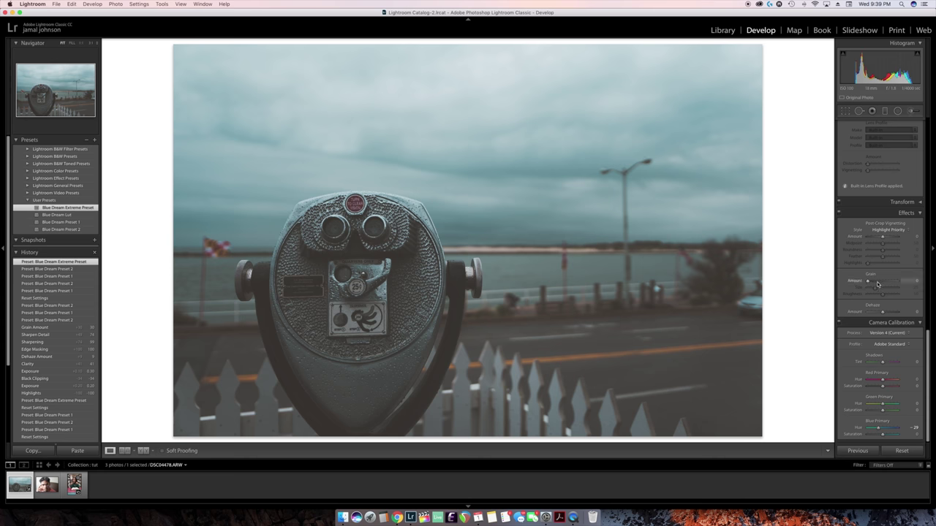
pyautogui.click(883, 313)
pyautogui.moveTo(883, 313); pyautogui.dragTo(888, 315)
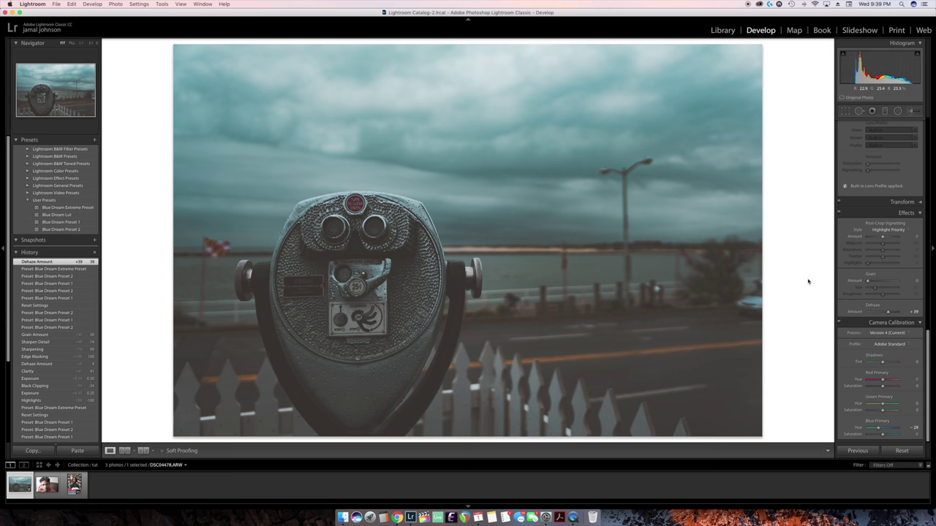
pyautogui.moveTo(868, 282); pyautogui.dragTo(877, 285)
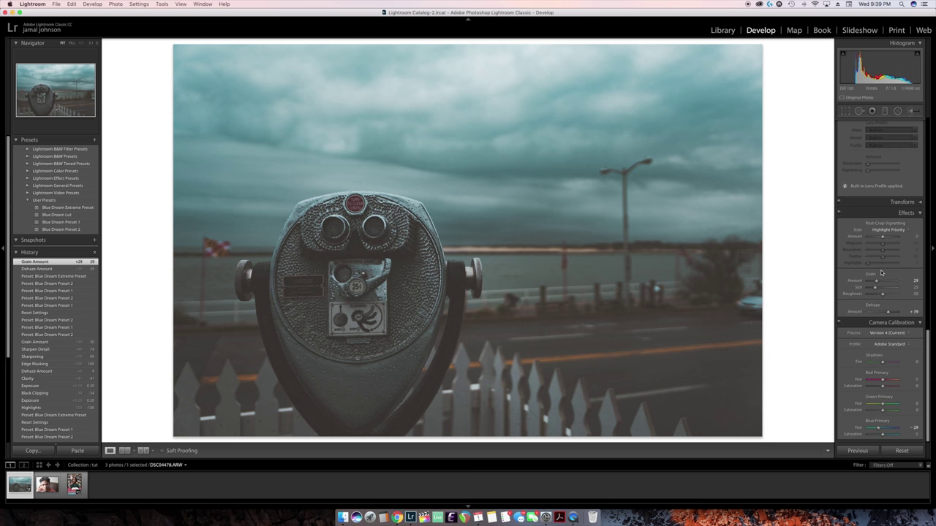
# Lower the highlights to -100 and raise the exposure to +0.40
pyautogui.scroll(5, 882, 273)
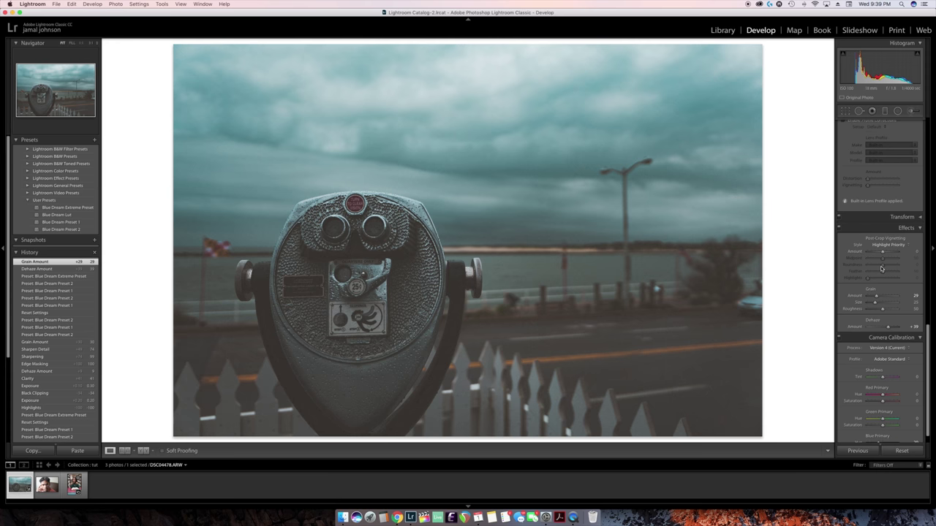
pyautogui.scroll(10, 881, 269)
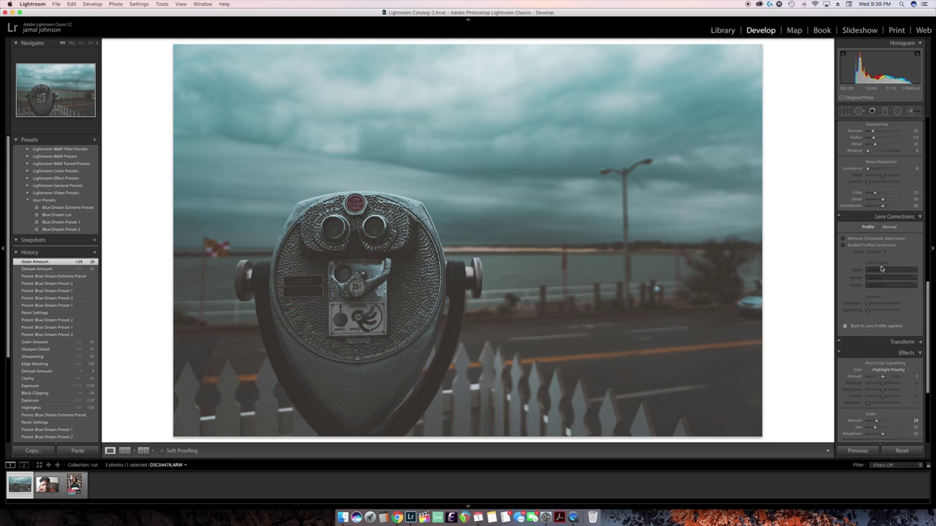
pyautogui.scroll(15, 881, 269)
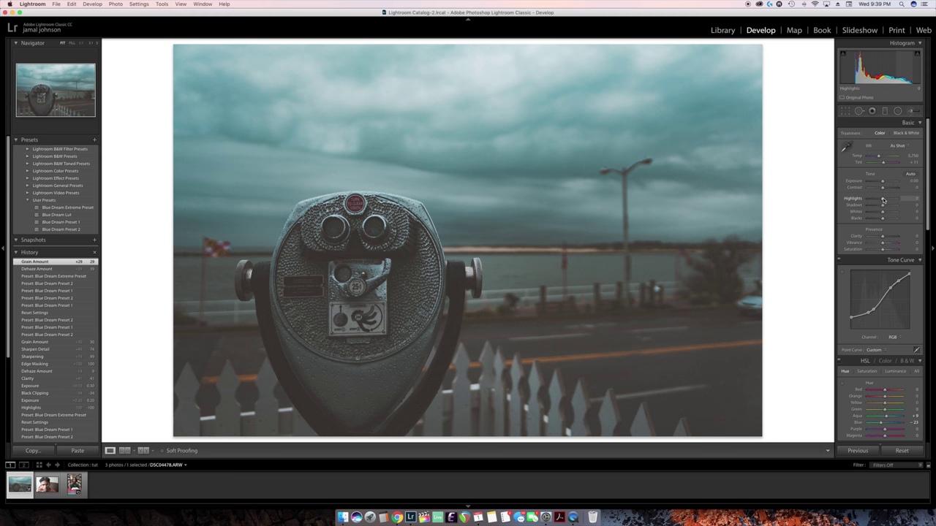
pyautogui.moveTo(884, 199); pyautogui.dragTo(871, 205)
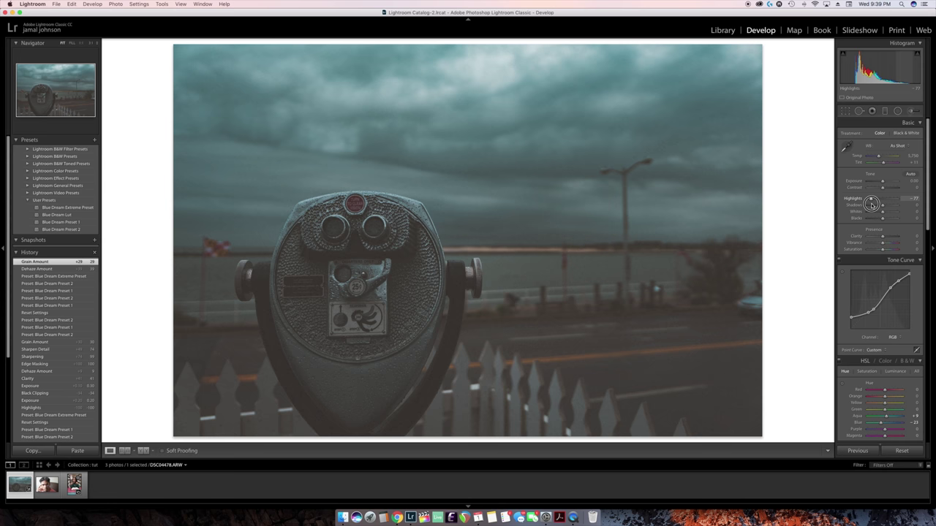
pyautogui.moveTo(871, 205); pyautogui.dragTo(884, 182)
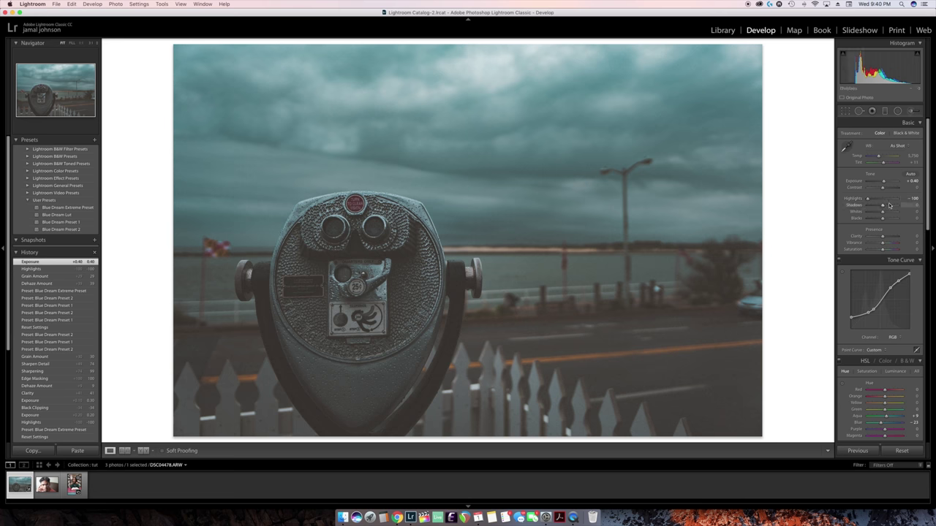
# Set the blacks to -7 and the clarity to +24
pyautogui.moveTo(882, 221); pyautogui.dragTo(880, 220)
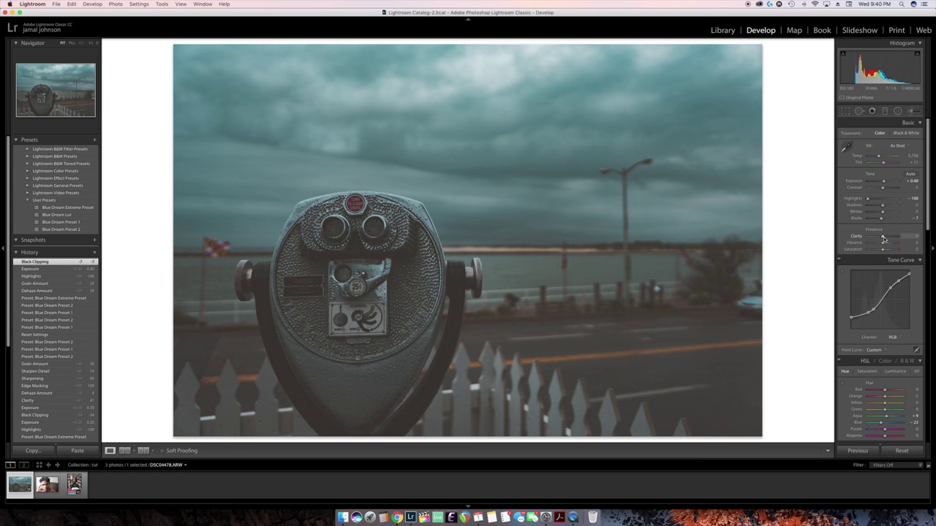
pyautogui.moveTo(884, 240); pyautogui.dragTo(886, 239)
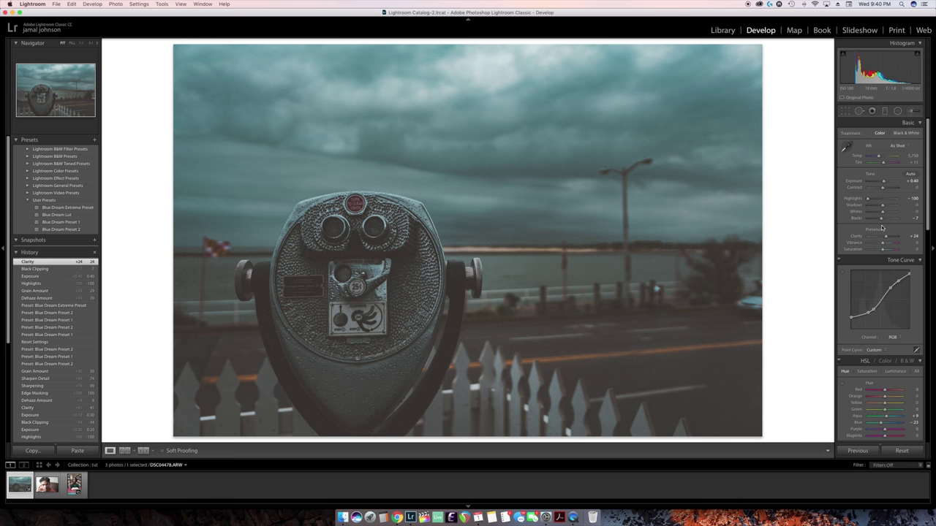
# Compare the edited photo repeatedly with its original version to judge the adjustments
pyautogui.scroll(-5, 885, 212)
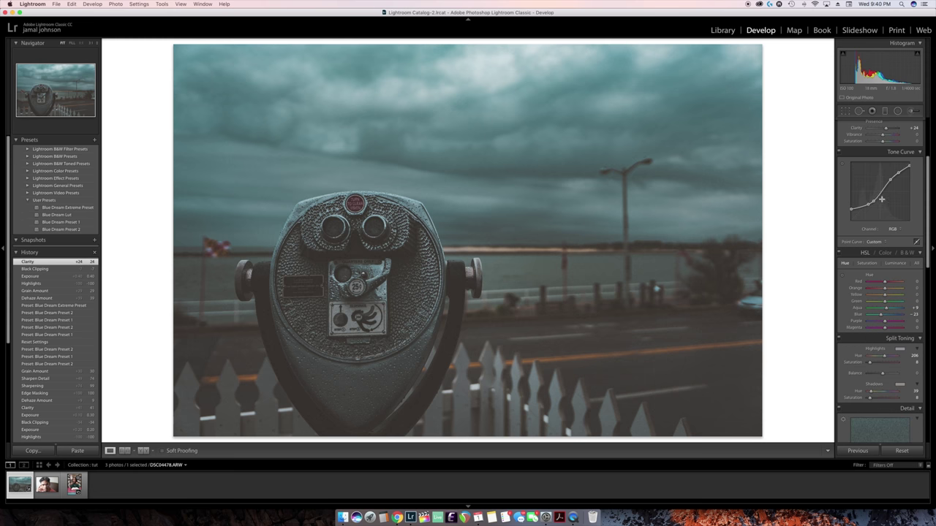
pyautogui.scroll(-3, 899, 199)
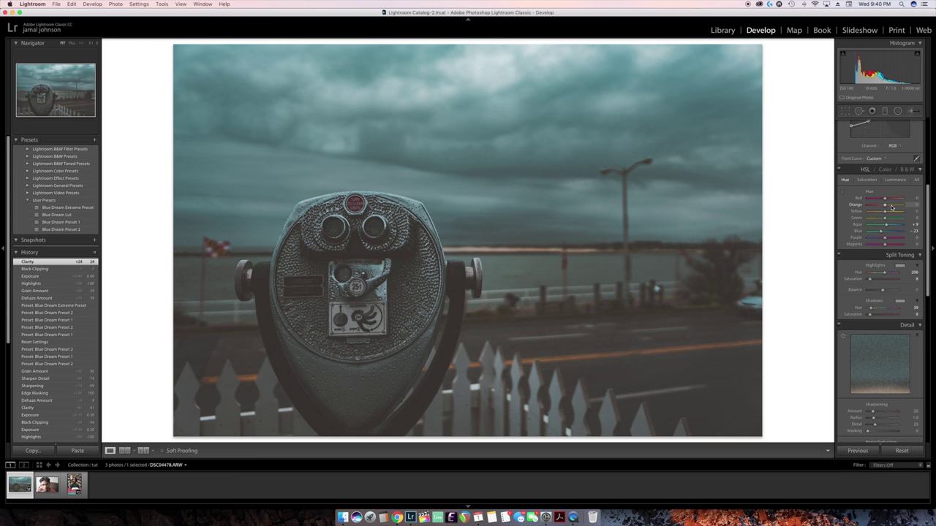
pyautogui.press('\\')
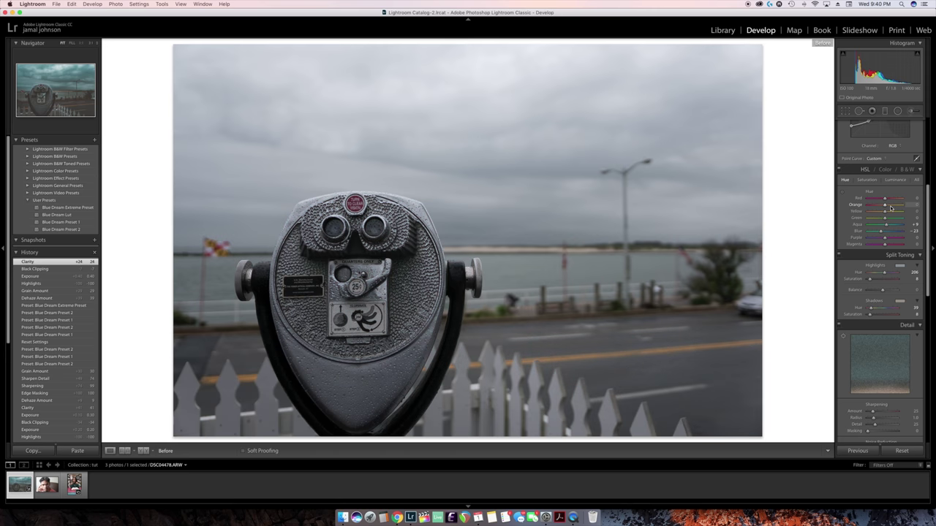
pyautogui.press('\\')
pyautogui.press('\\')
pyautogui.press('\\')
pyautogui.press('\\')
pyautogui.press('\\')
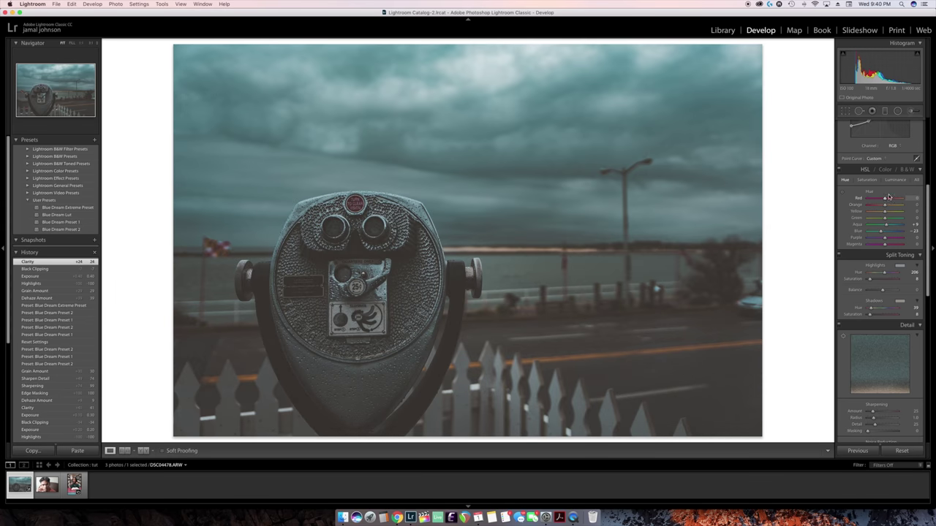
# Sharpen the photo with masking at 100, amount at 89 and detail at 71, previewing the edge mask while adjusting the masking
pyautogui.scroll(1, 885, 194)
pyautogui.scroll(10, 884, 194)
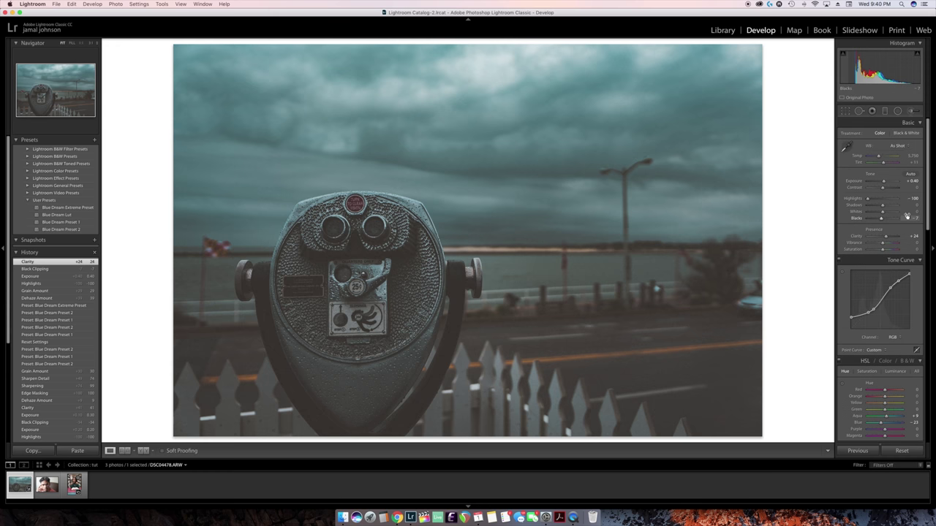
pyautogui.scroll(-3, 905, 214)
pyautogui.scroll(-3, 895, 181)
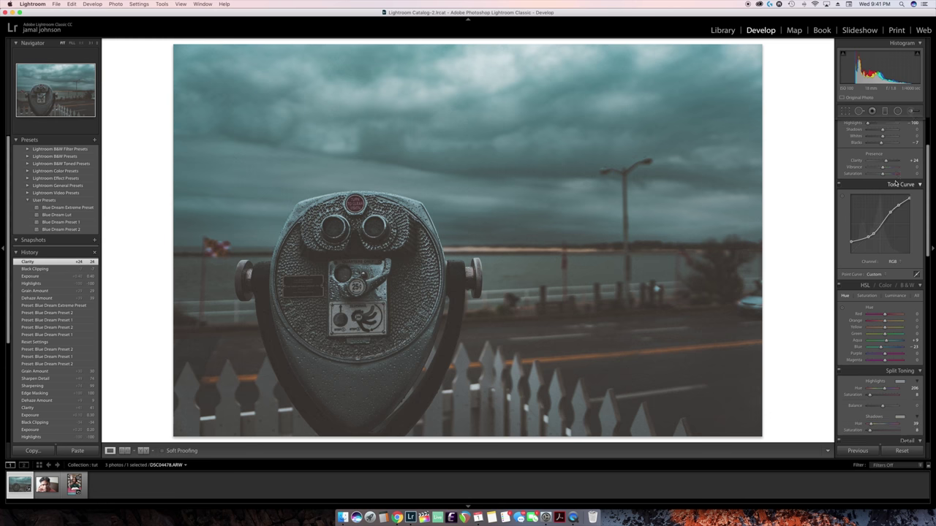
pyautogui.scroll(4, 896, 182)
pyautogui.scroll(-10, 896, 187)
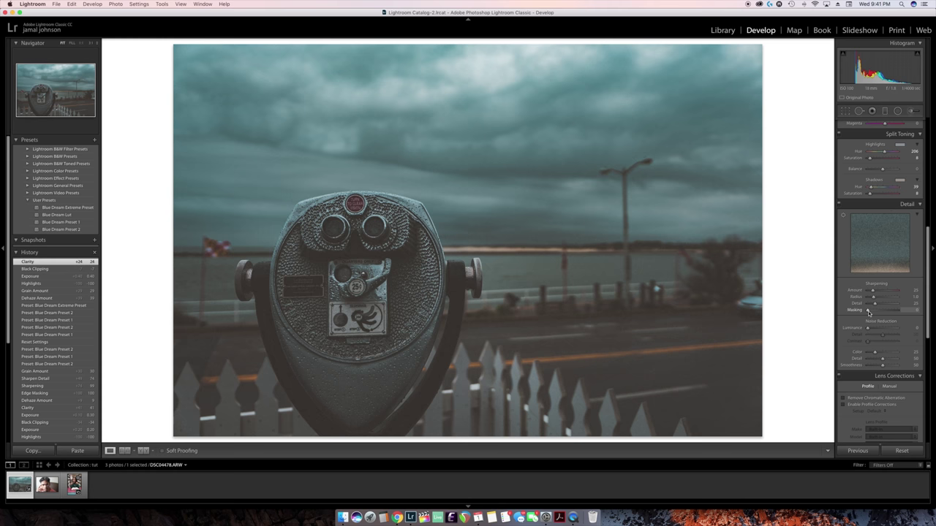
pyautogui.press('alt')
pyautogui.moveTo(869, 313); pyautogui.dragTo(910, 317)
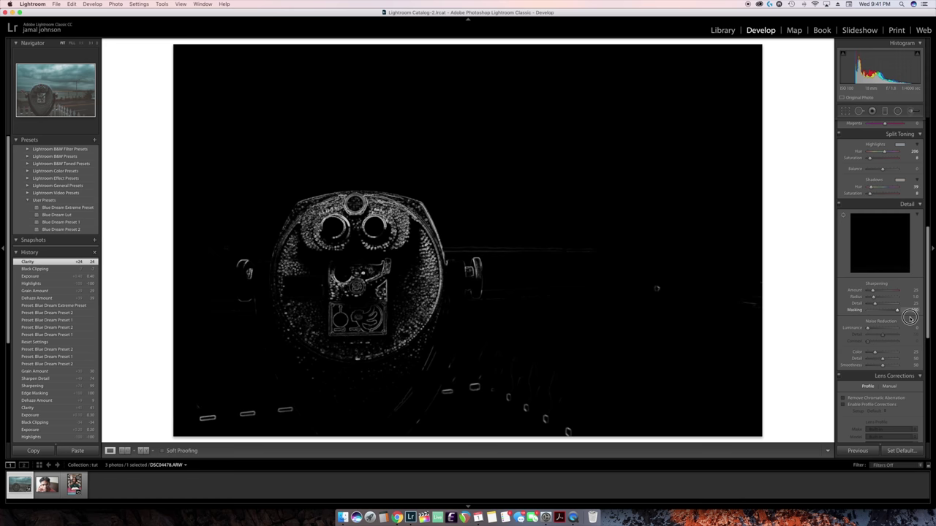
pyautogui.moveTo(911, 317); pyautogui.dragTo(911, 317)
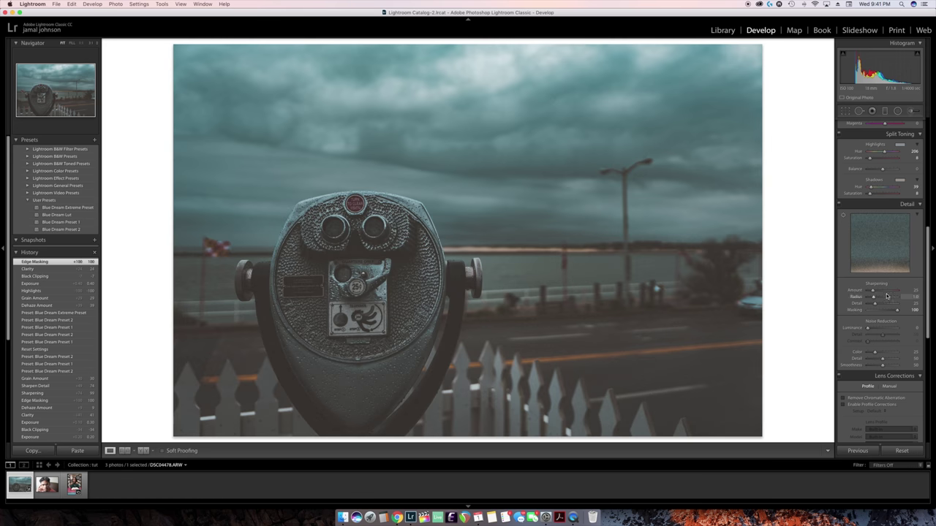
pyautogui.moveTo(874, 291); pyautogui.dragTo(888, 305)
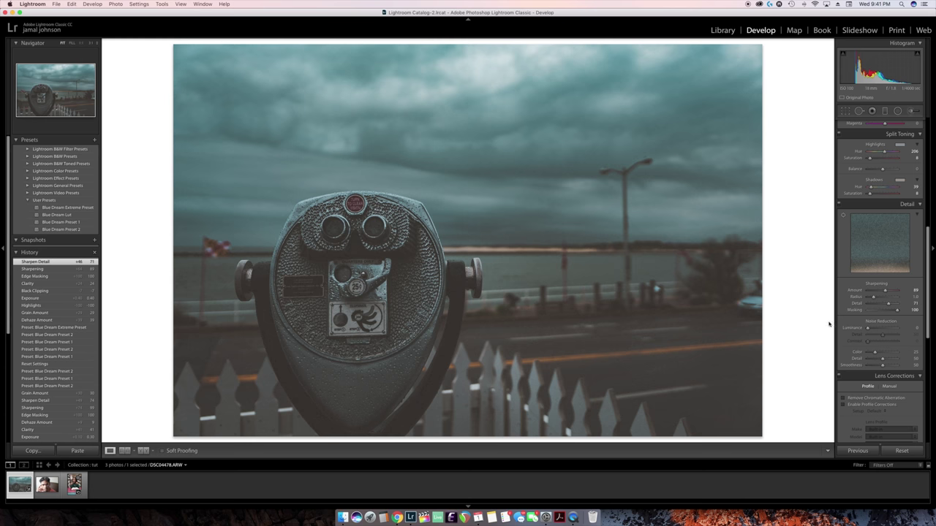
# Turn on chromatic aberration removal in the photo's lens corrections
pyautogui.scroll(-2, 905, 320)
pyautogui.scroll(-5, 905, 320)
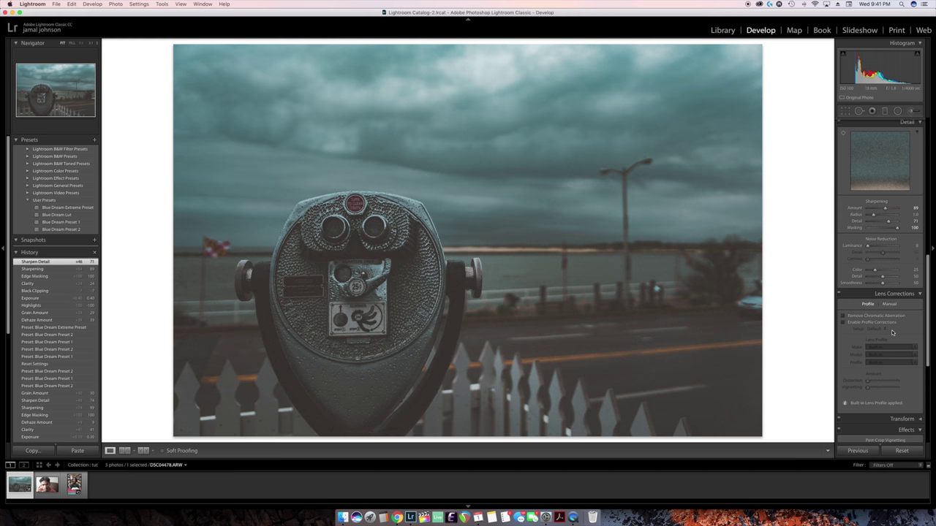
pyautogui.click(865, 316)
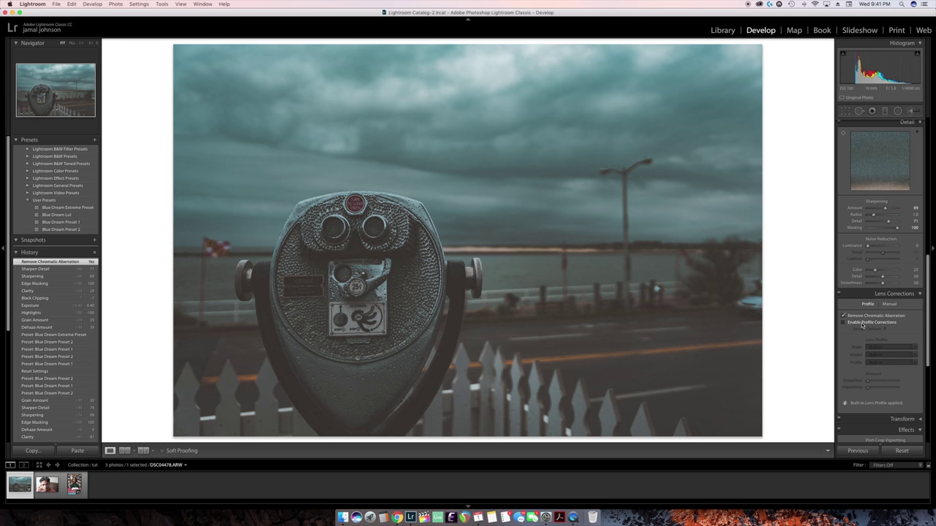
pyautogui.scroll(-3, 863, 326)
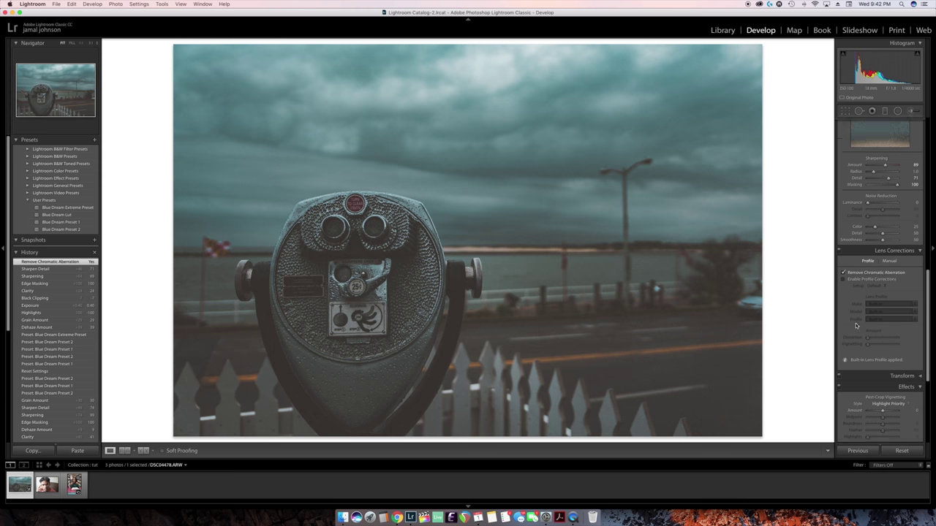
pyautogui.scroll(-3, 860, 319)
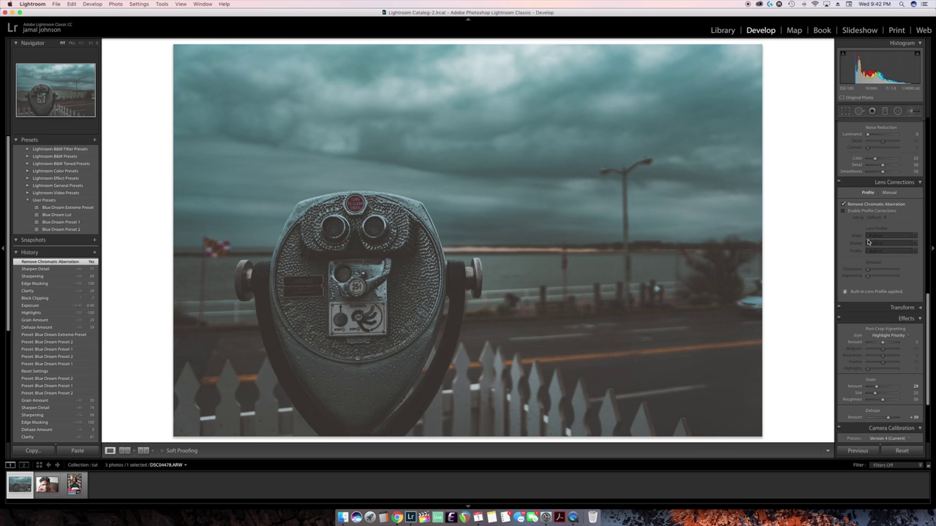
pyautogui.scroll(-1, 868, 242)
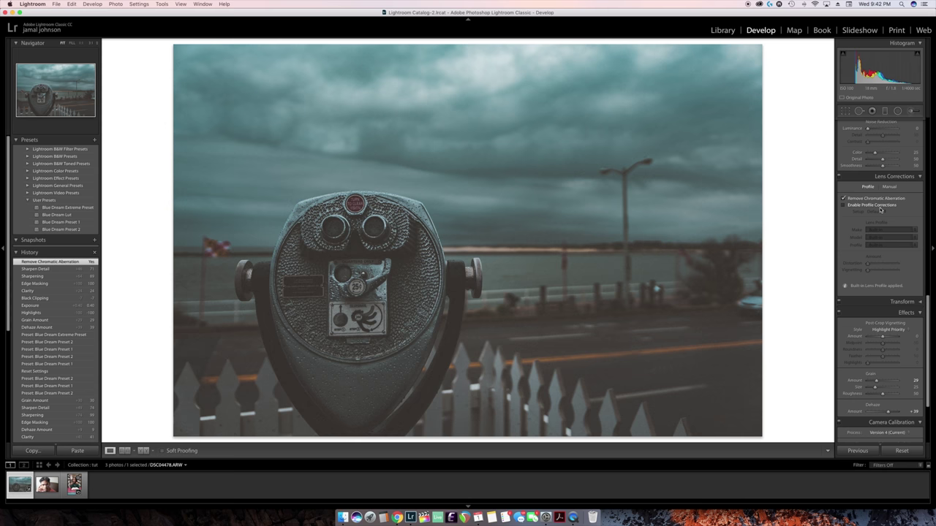
pyautogui.scroll(-2, 882, 210)
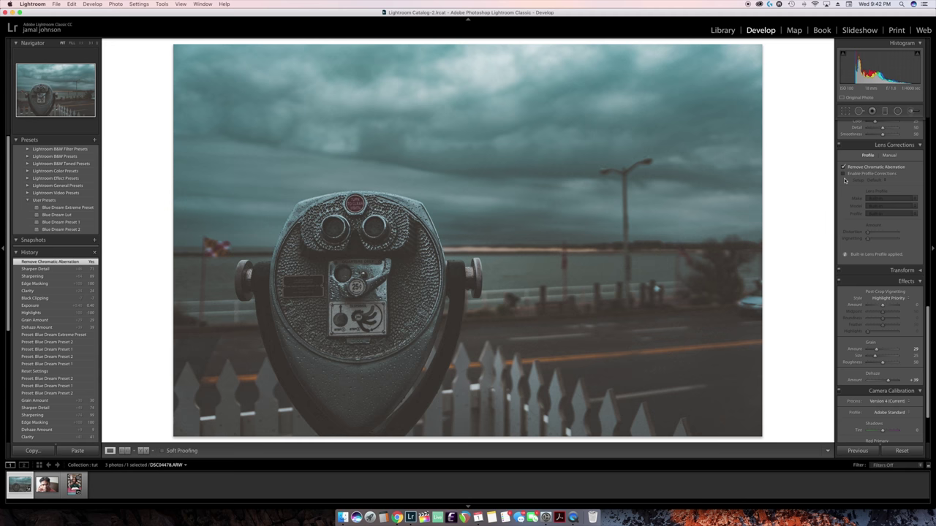
# Review the binocular photo's adjustment settings and compare the edited photo with its original version
pyautogui.scroll(-4, 874, 223)
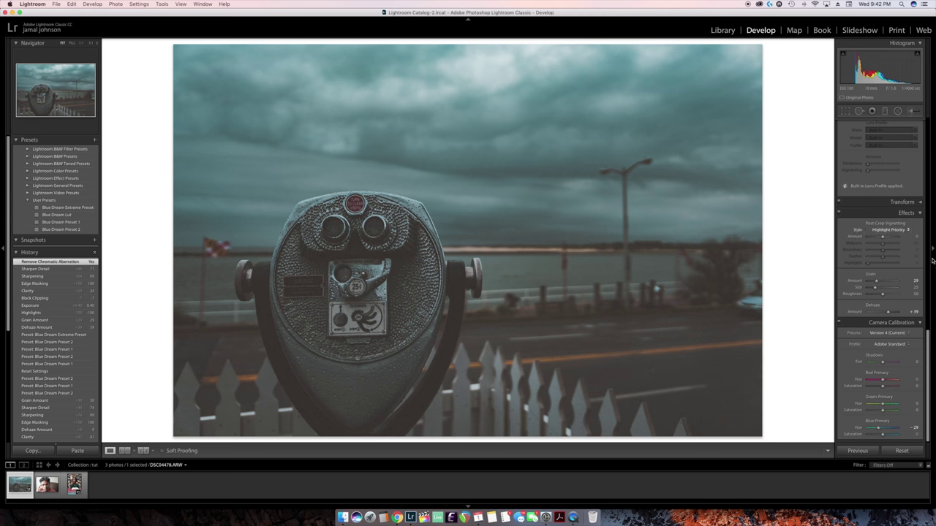
pyautogui.scroll(10, 883, 247)
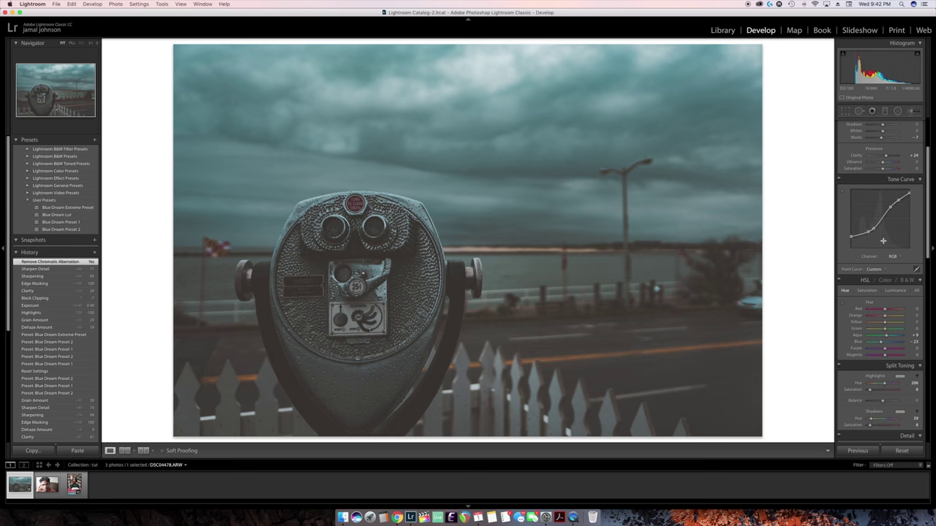
pyautogui.press('\\')
pyautogui.press('\\')
# Try the exposure at +1.10, compare it with the original photo, and return the exposure to +0.40
pyautogui.scroll(5, 882, 179)
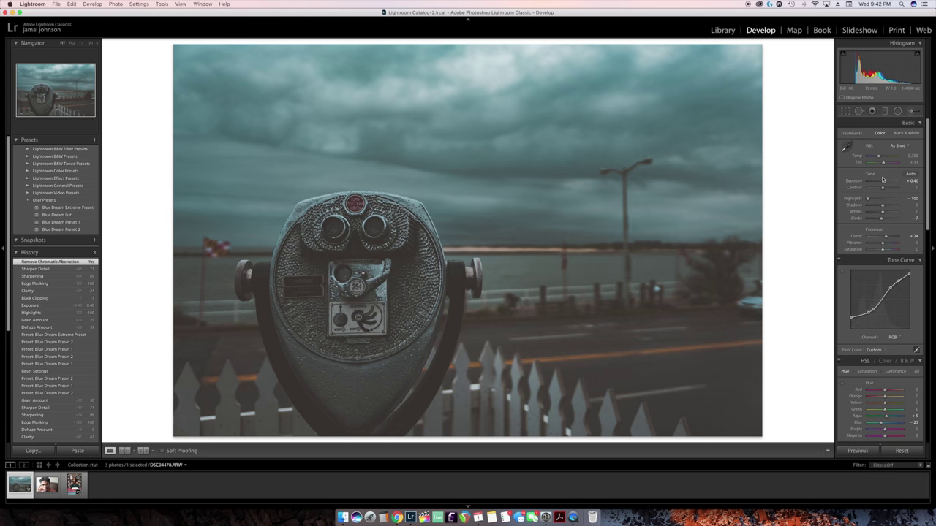
pyautogui.moveTo(883, 183); pyautogui.dragTo(886, 184)
pyautogui.press('\\')
pyautogui.press('\\')
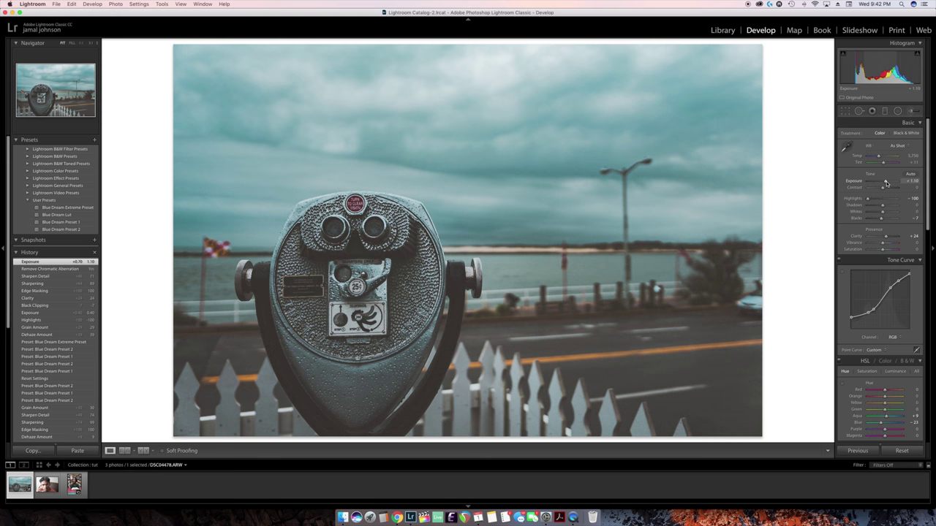
pyautogui.moveTo(886, 183); pyautogui.dragTo(884, 183)
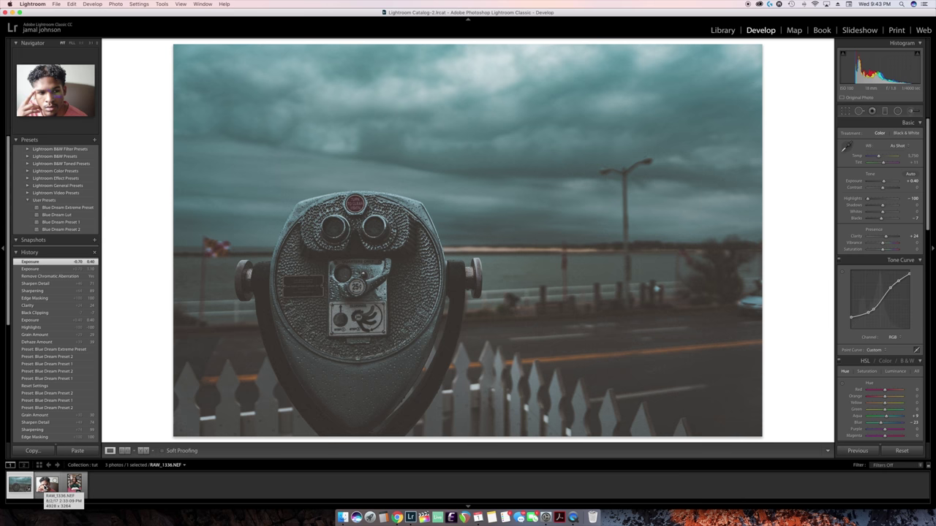
# Compare Blue Dream Extreme Preset, Preset 1 and Preset 2 on the portrait photo, keeping Blue Dream Preset 2
pyautogui.click(47, 485)
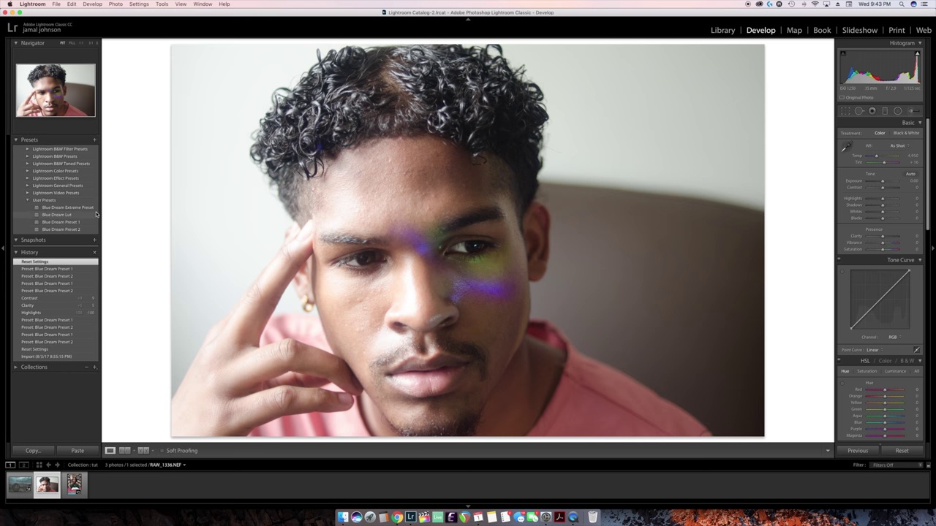
pyautogui.click(81, 208)
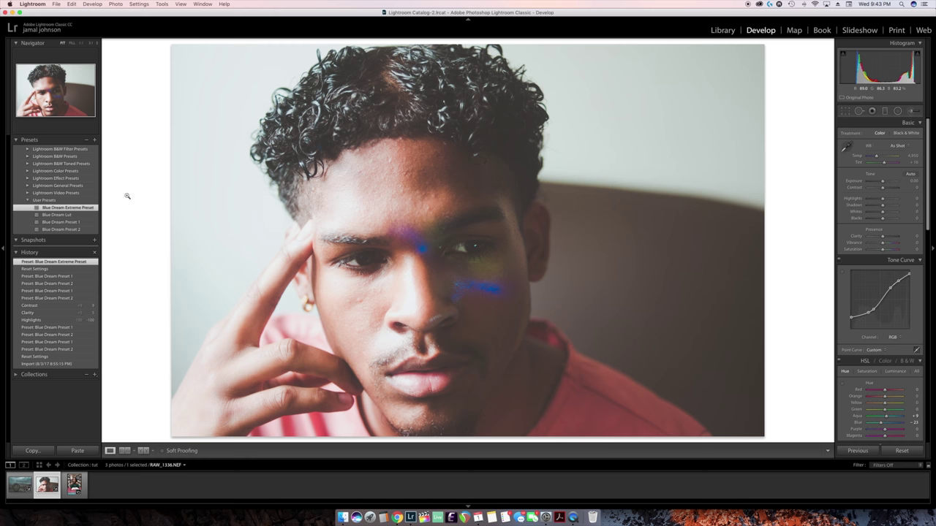
pyautogui.click(77, 222)
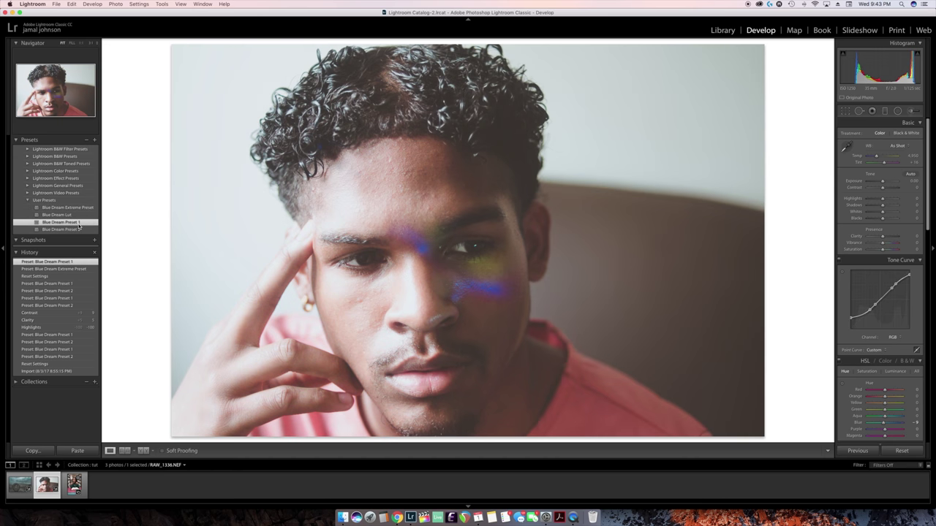
pyautogui.click(79, 230)
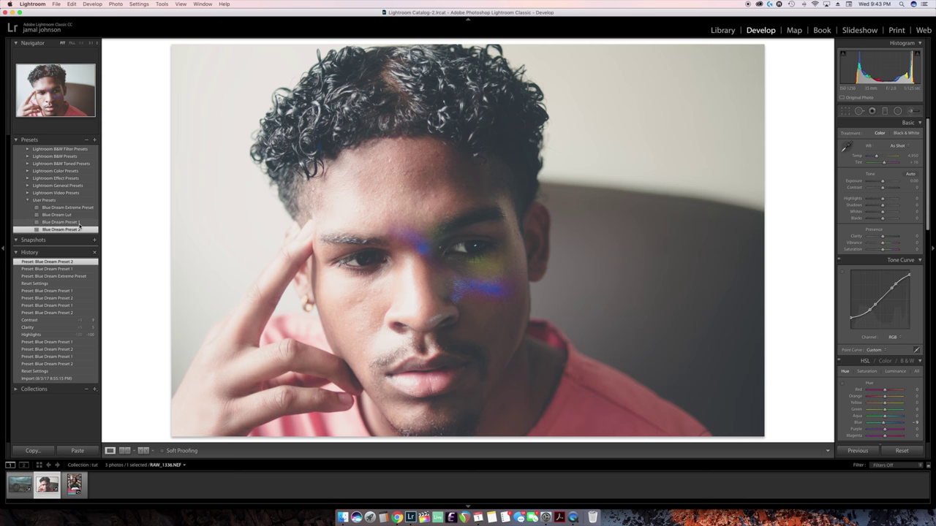
pyautogui.click(79, 224)
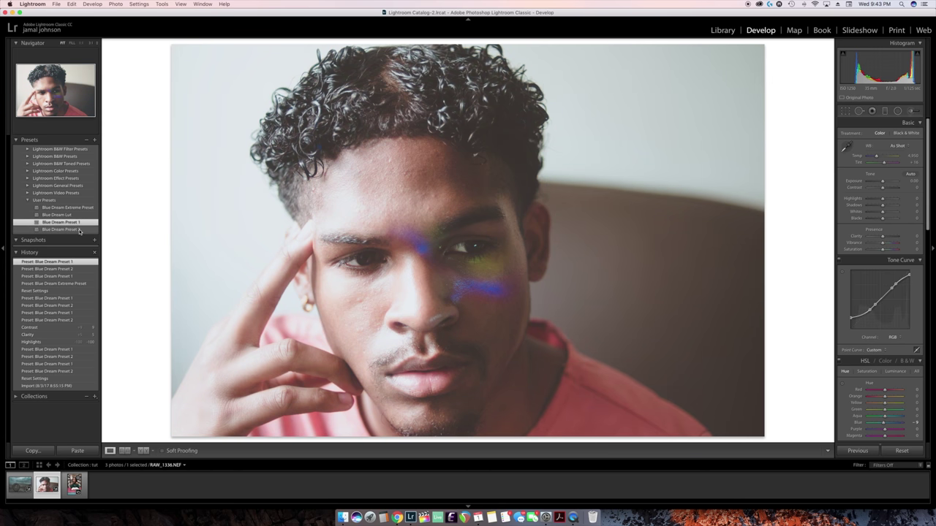
pyautogui.click(80, 229)
pyautogui.click(80, 222)
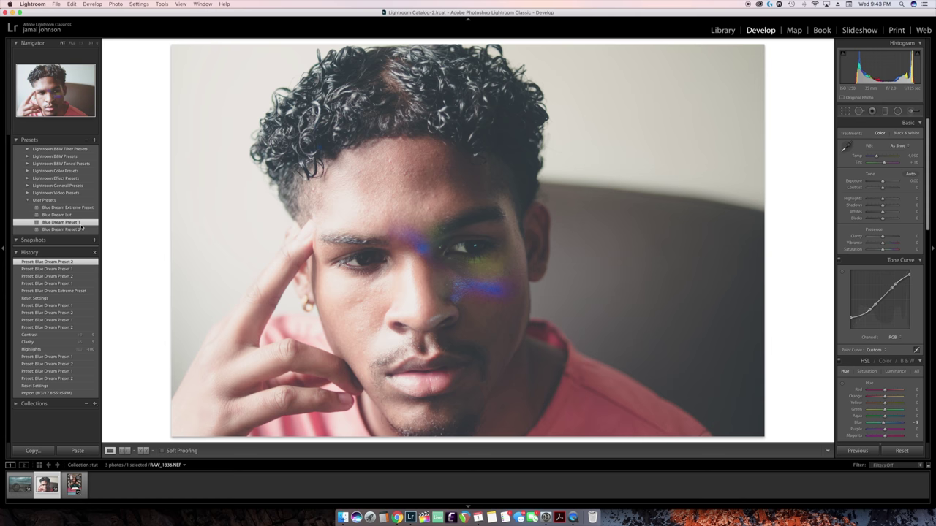
pyautogui.click(79, 230)
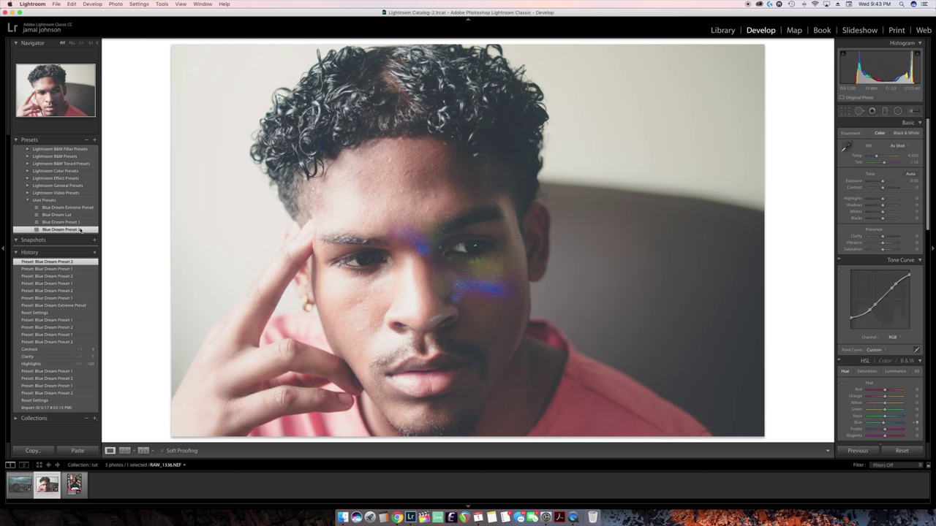
pyautogui.click(82, 222)
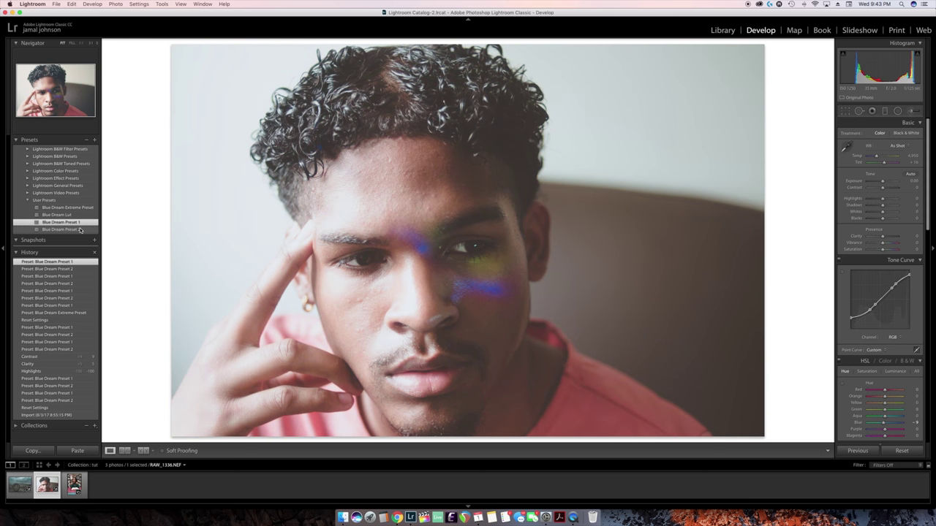
pyautogui.click(80, 229)
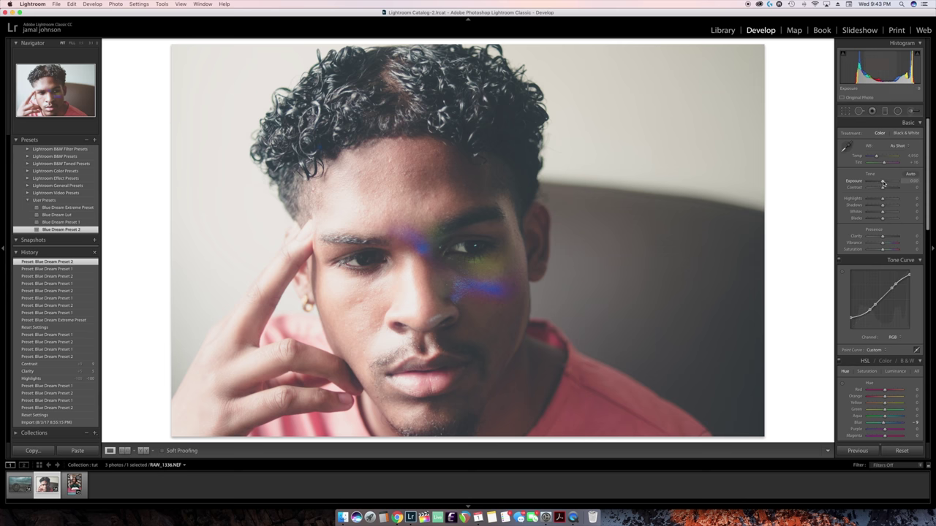
# Set the portrait's highlights to -100 and blacks to -16, trying shadows at +38 before resetting them to 0
pyautogui.moveTo(883, 198); pyautogui.dragTo(851, 204)
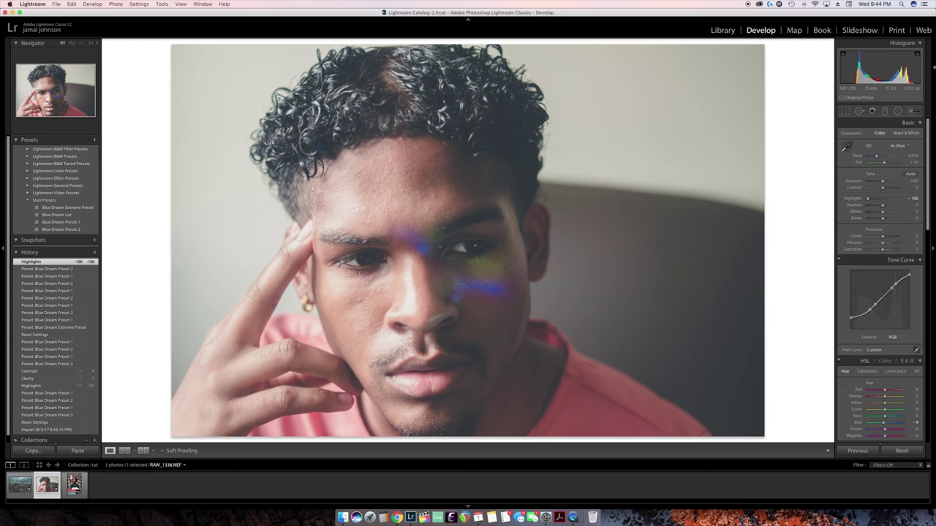
pyautogui.doubleClick(869, 200)
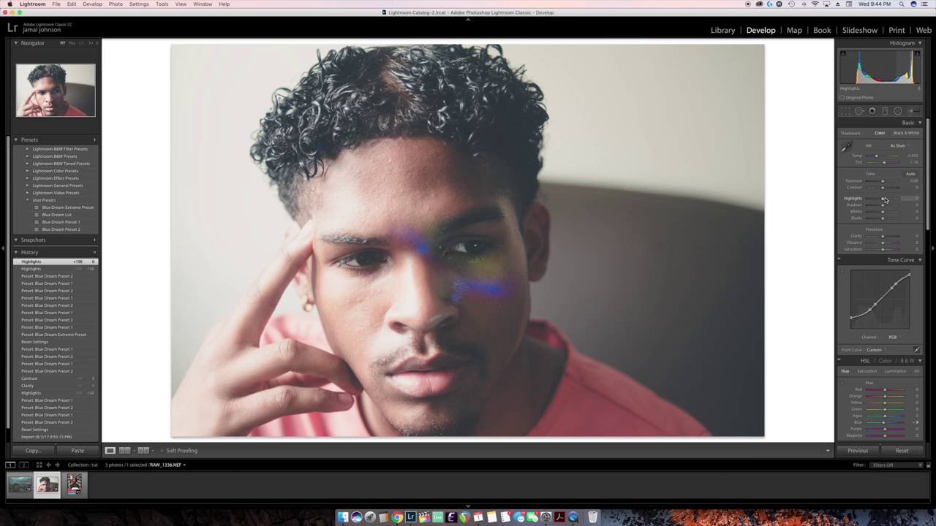
pyautogui.moveTo(884, 202); pyautogui.dragTo(855, 204)
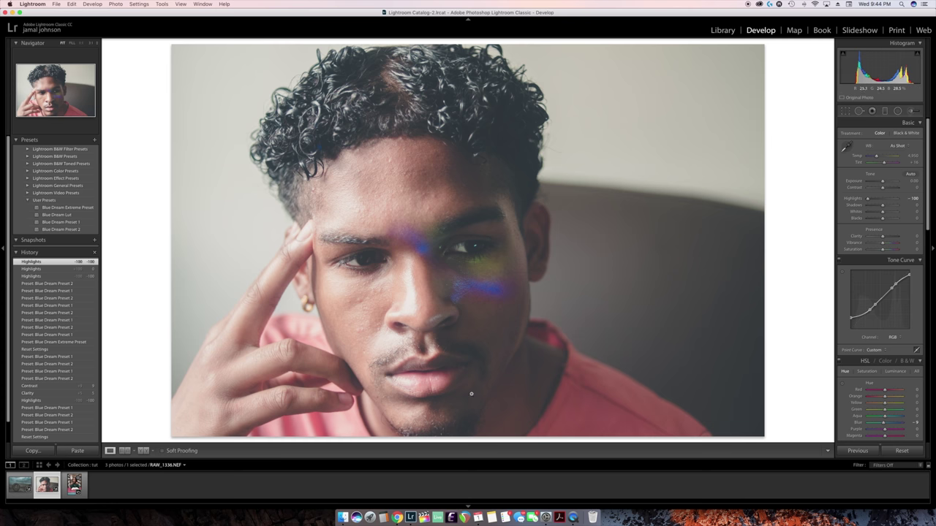
pyautogui.moveTo(881, 219); pyautogui.dragTo(879, 220)
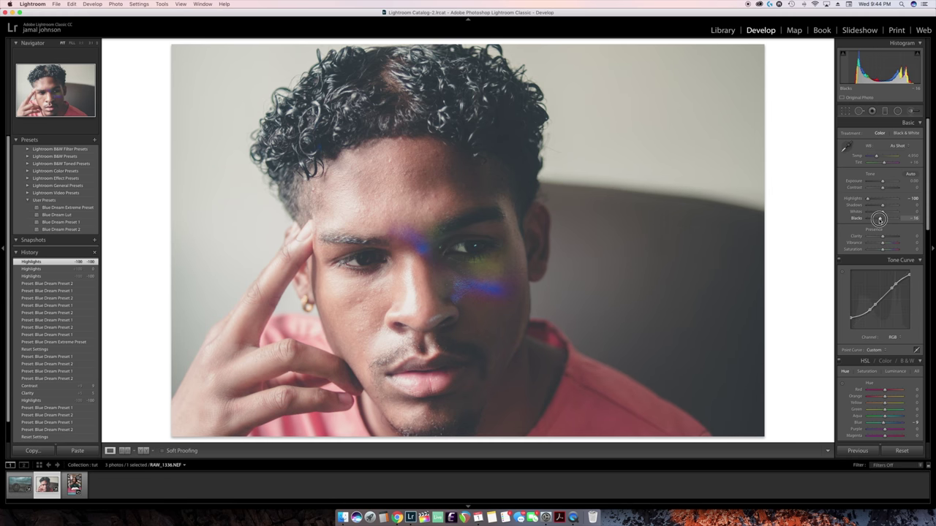
pyautogui.moveTo(880, 220); pyautogui.dragTo(880, 219)
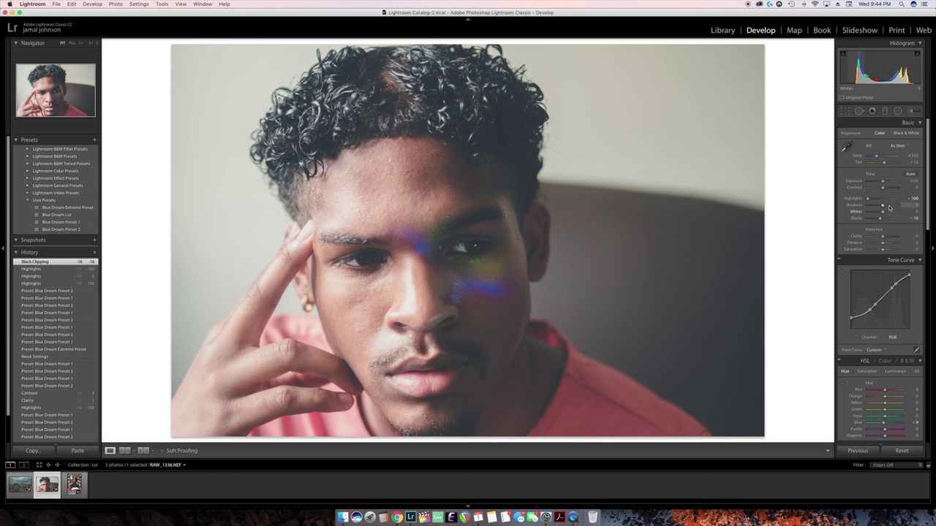
pyautogui.moveTo(882, 209); pyautogui.dragTo(888, 208)
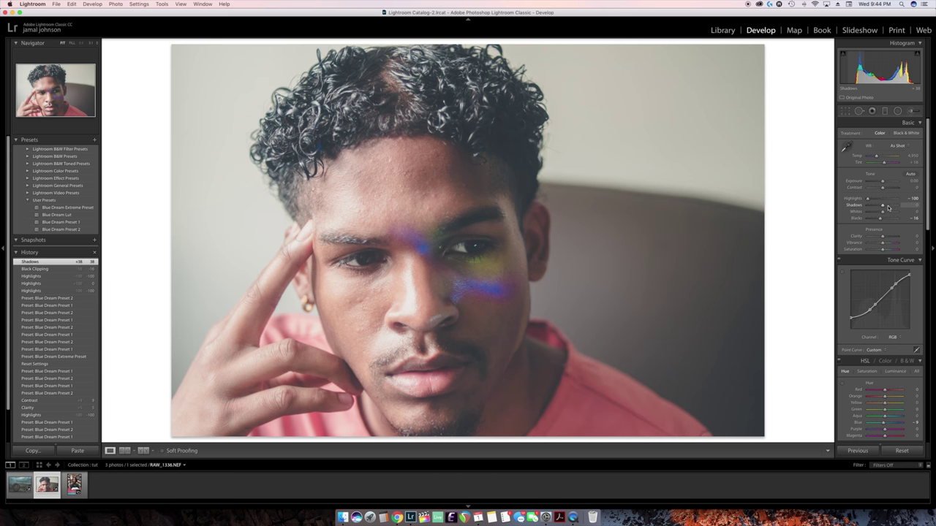
pyautogui.doubleClick(888, 209)
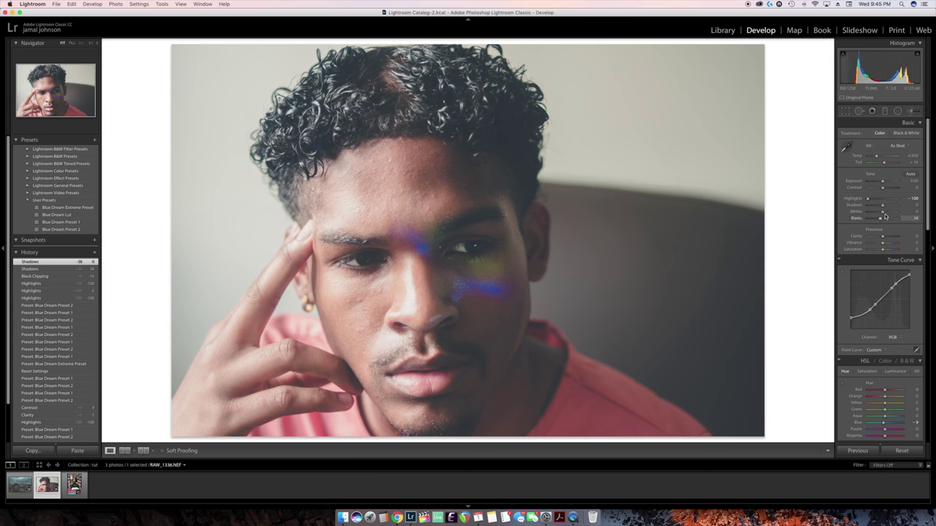
# Sharpen the portrait with masking at 93, amount at 43 and detail at 39, previewing the edge mask while adjusting the masking
pyautogui.scroll(-2, 909, 206)
pyautogui.scroll(-3, 909, 206)
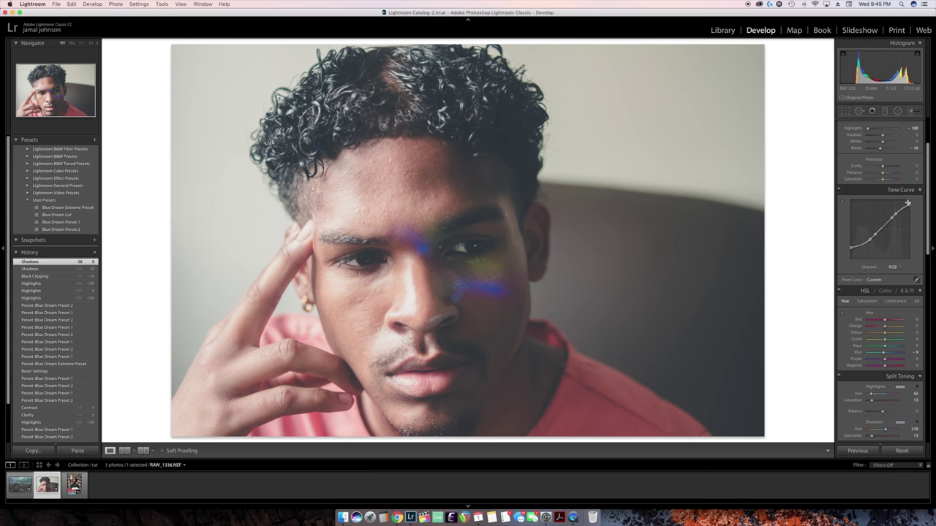
pyautogui.scroll(-2, 908, 205)
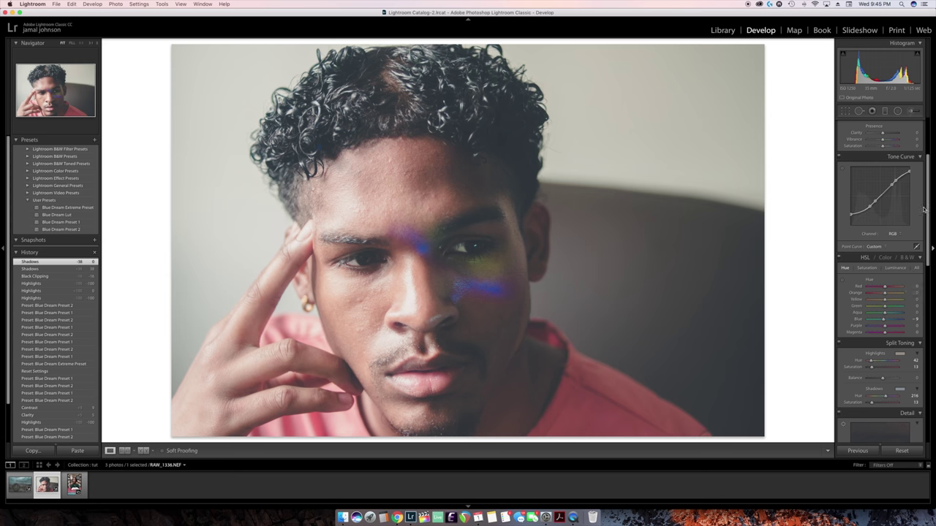
pyautogui.scroll(-1, 890, 241)
pyautogui.scroll(-1, 890, 242)
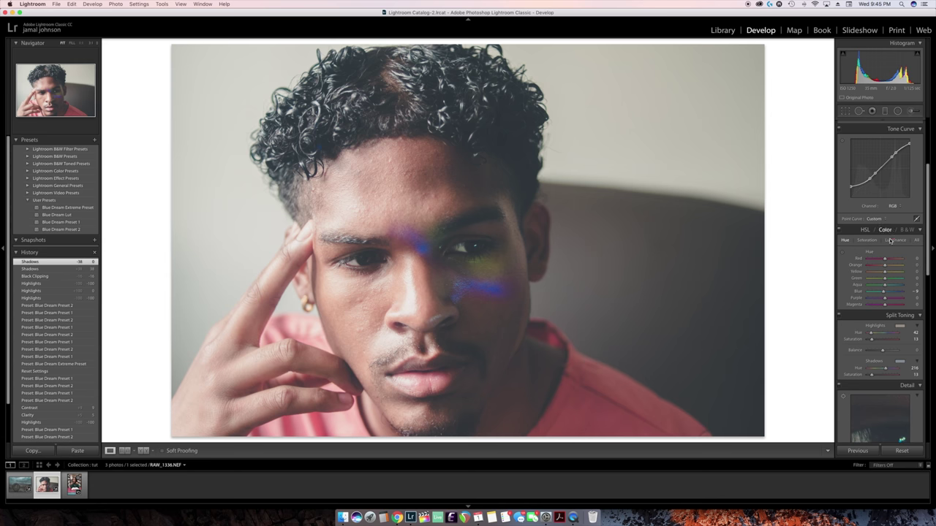
pyautogui.scroll(-1, 897, 246)
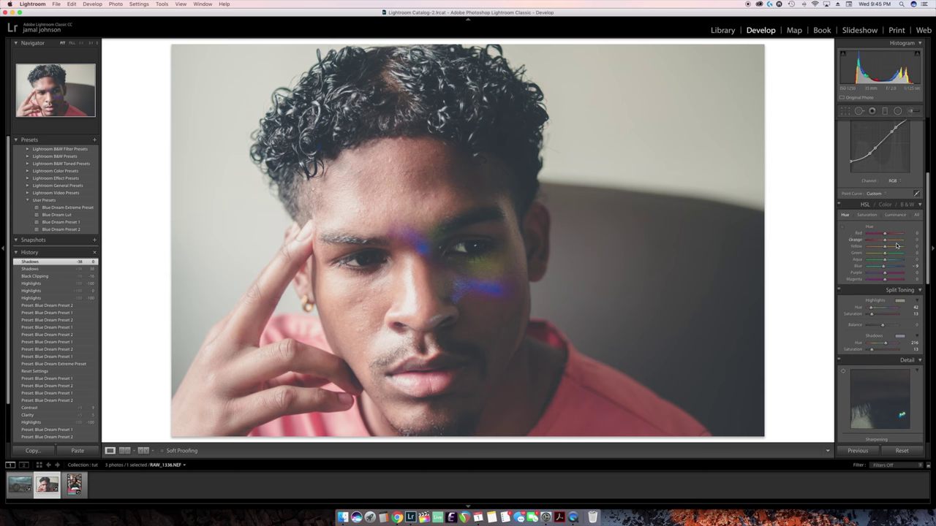
pyautogui.scroll(-3, 897, 245)
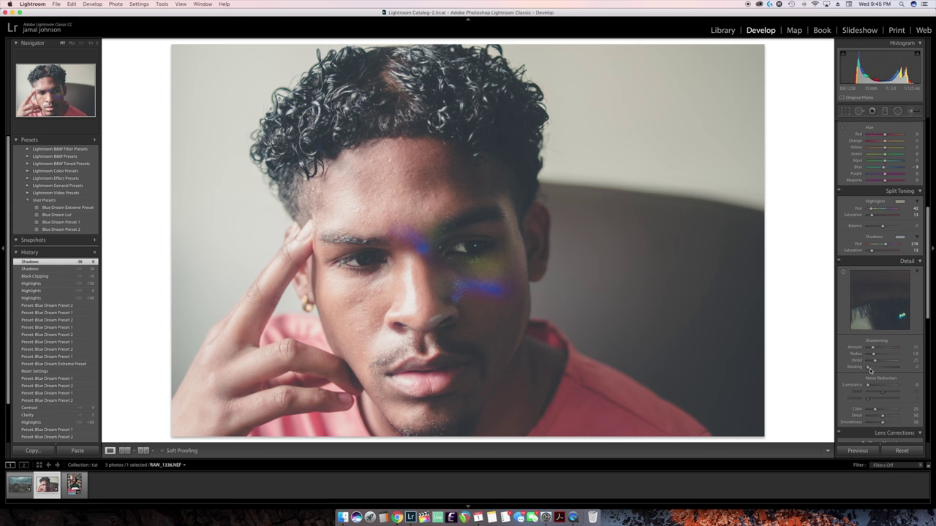
pyautogui.moveTo(869, 369); pyautogui.dragTo(897, 373)
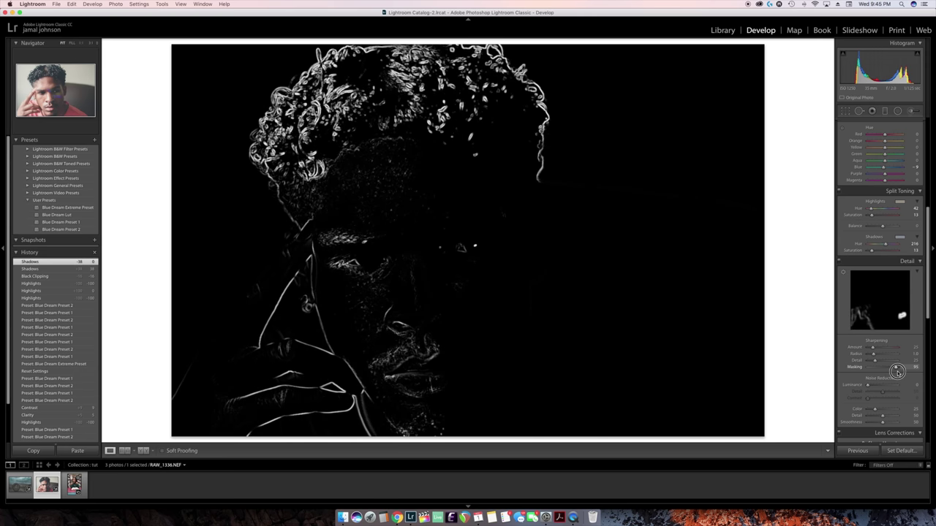
pyautogui.moveTo(897, 372); pyautogui.dragTo(884, 352)
# Try reducing the portrait's clarity to -10, and reset it to 0
pyautogui.scroll(5, 885, 307)
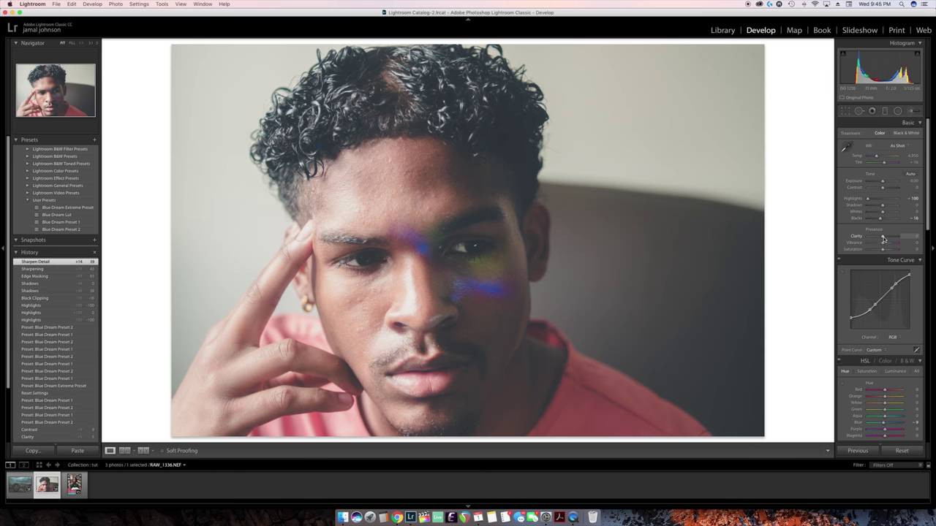
pyautogui.moveTo(883, 239)
pyautogui.mouseDown()
pyautogui.moveTo(920, 240)
pyautogui.moveTo(882, 241)
pyautogui.mouseUp()
pyautogui.doubleClick(882, 238)
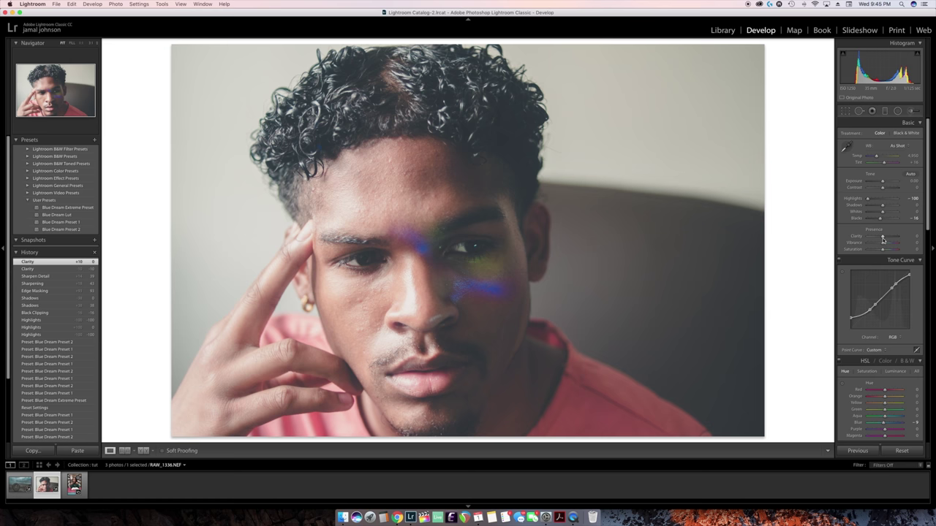
pyautogui.click(882, 239)
# Review the portrait's color, split toning, detail and lens settings, and examine the binocular photo's settings for comparison
pyautogui.scroll(-2, 883, 238)
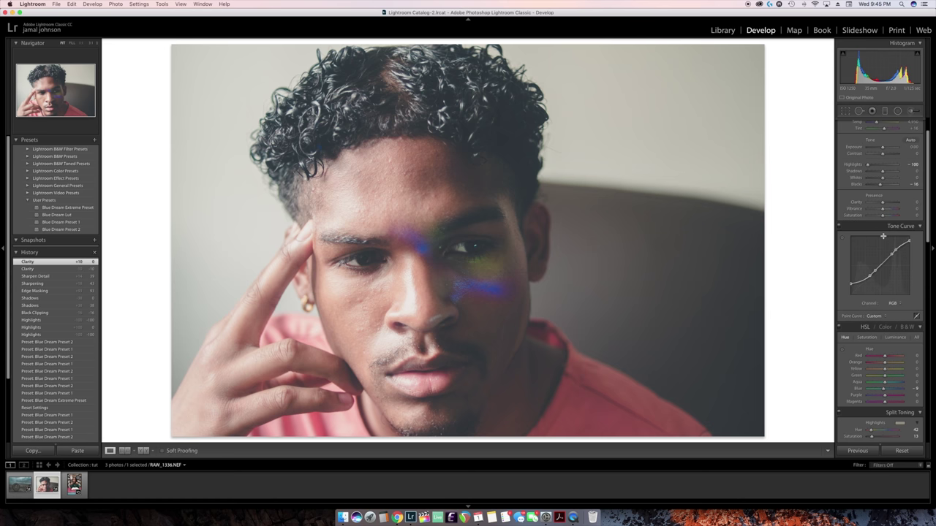
pyautogui.scroll(-10, 884, 237)
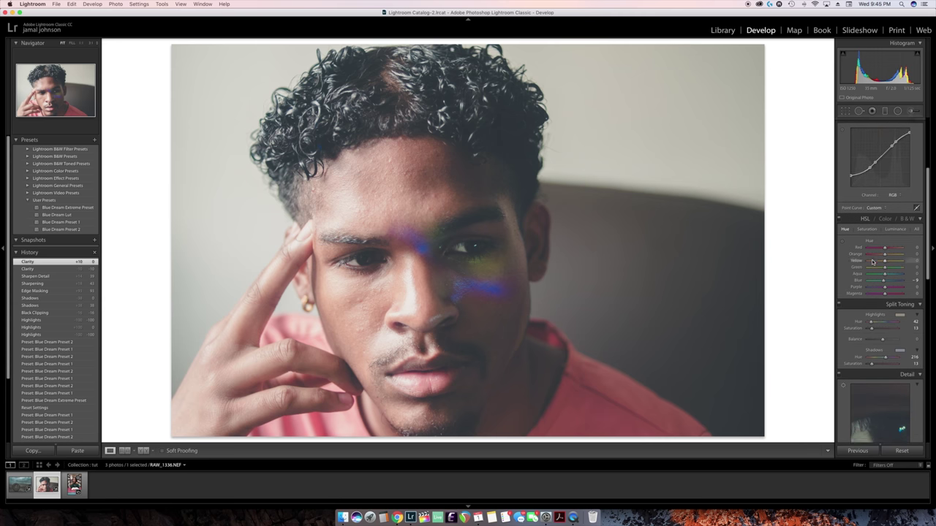
pyautogui.scroll(-6, 878, 281)
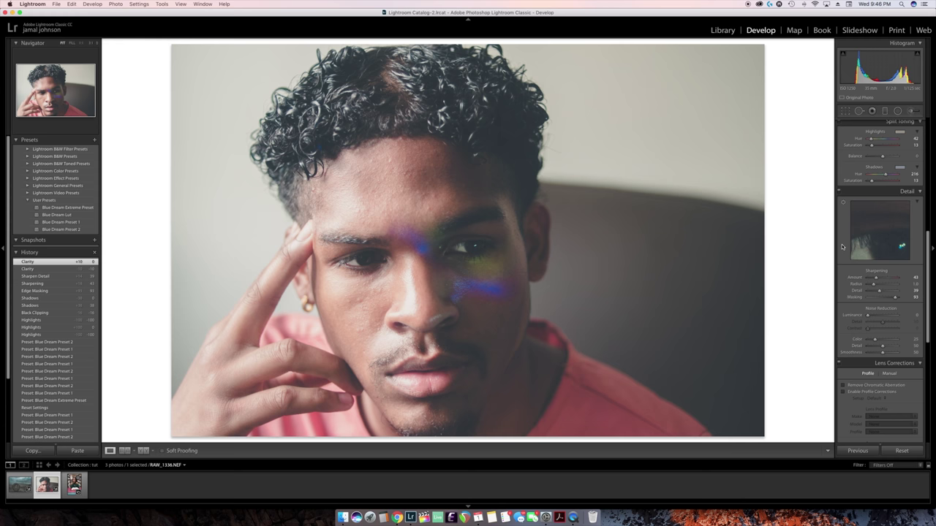
pyautogui.click(20, 485)
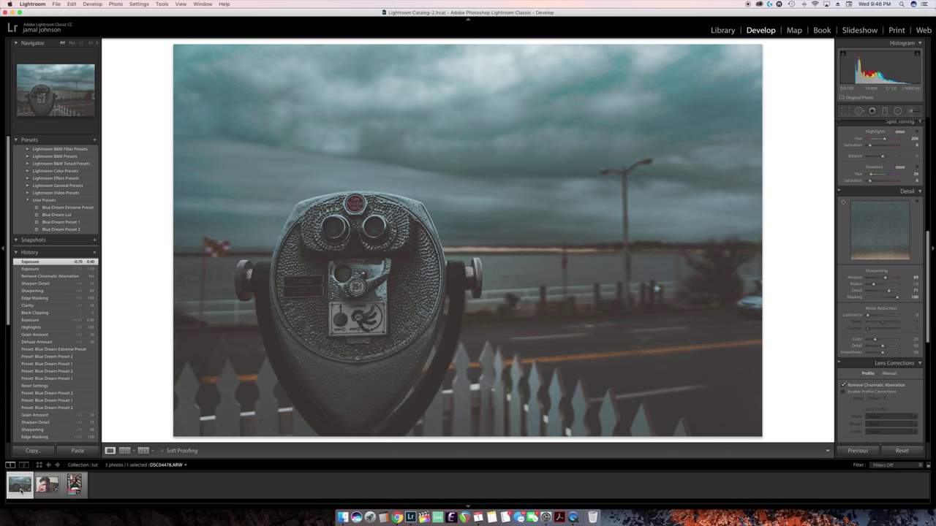
pyautogui.scroll(-6, 874, 300)
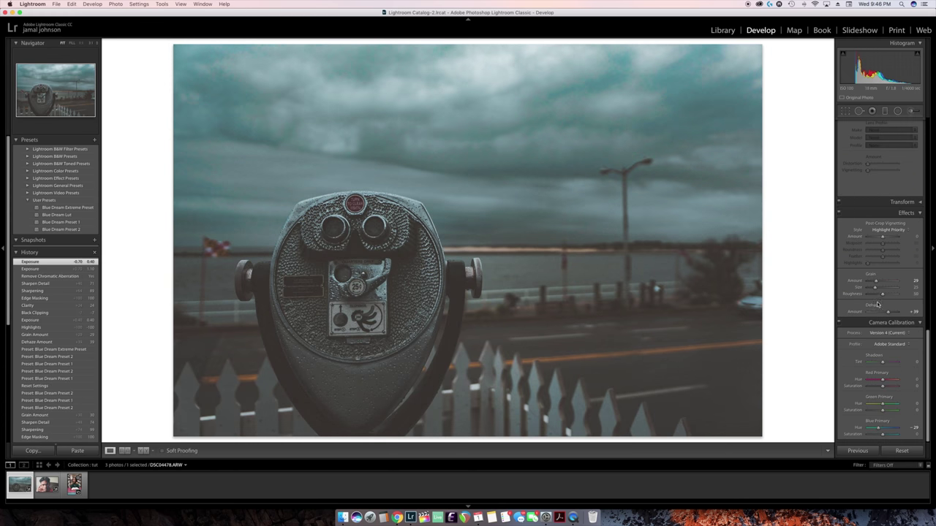
pyautogui.scroll(3, 877, 245)
pyautogui.scroll(8, 878, 245)
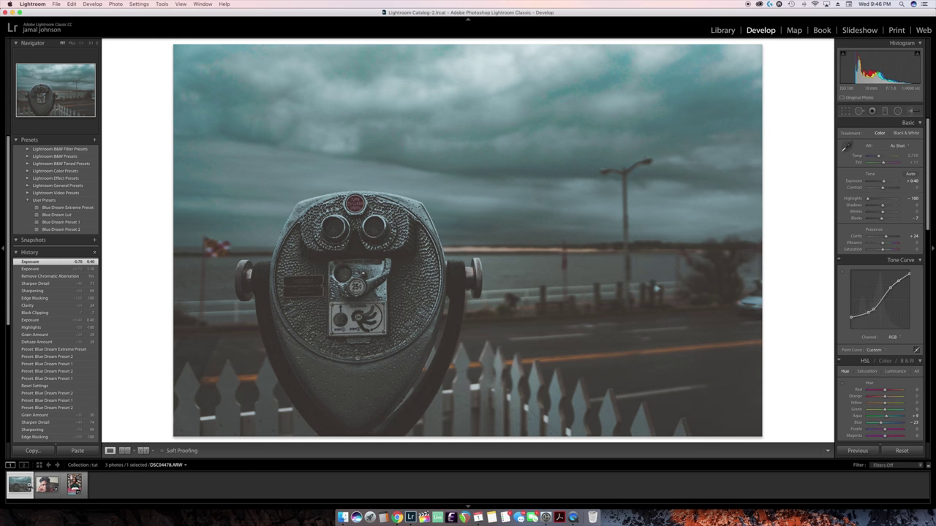
# Return to the man's portrait and set its Dehaze amount to +14, trying a much stronger value first
pyautogui.click(47, 484)
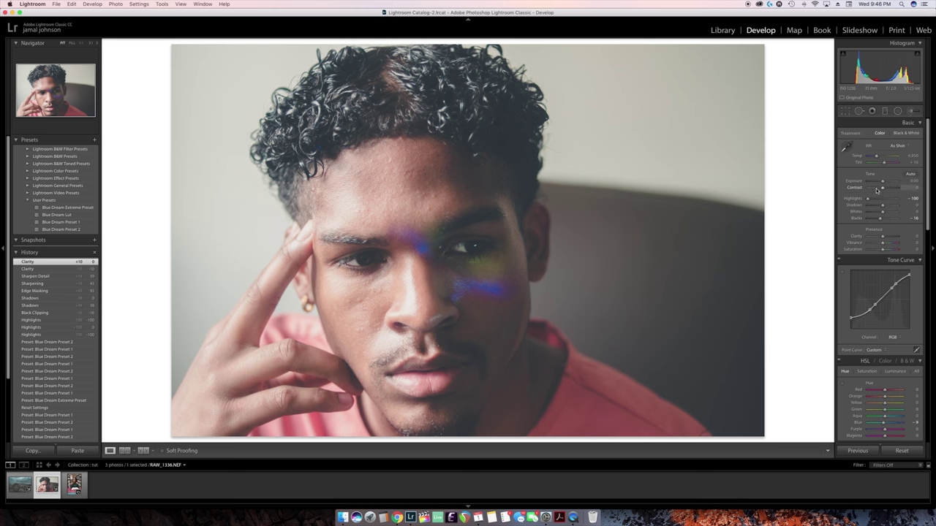
pyautogui.scroll(-10, 886, 200)
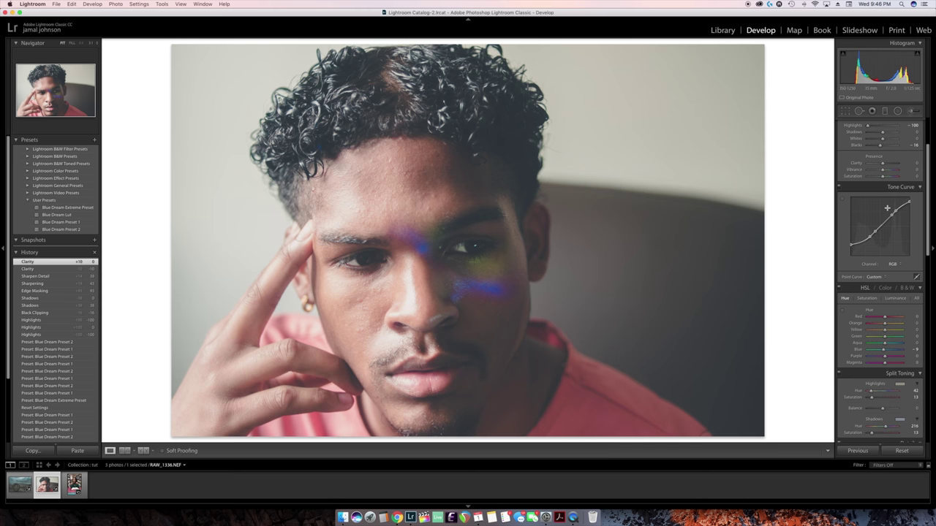
pyautogui.scroll(-15, 886, 202)
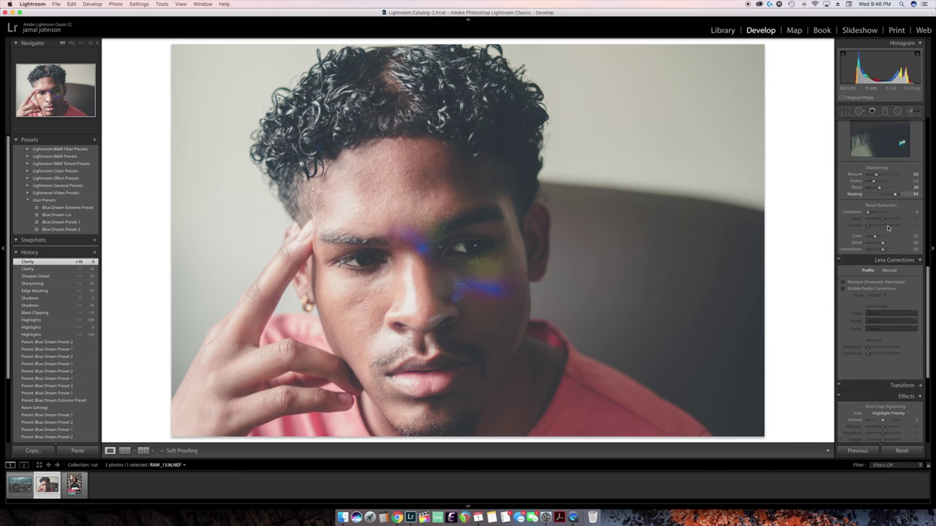
pyautogui.scroll(-2, 878, 272)
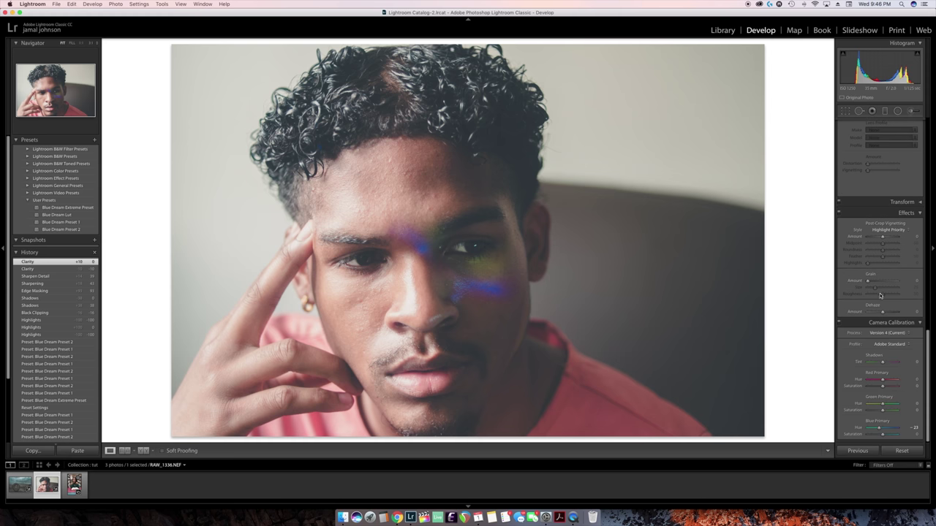
pyautogui.moveTo(882, 313); pyautogui.dragTo(918, 314)
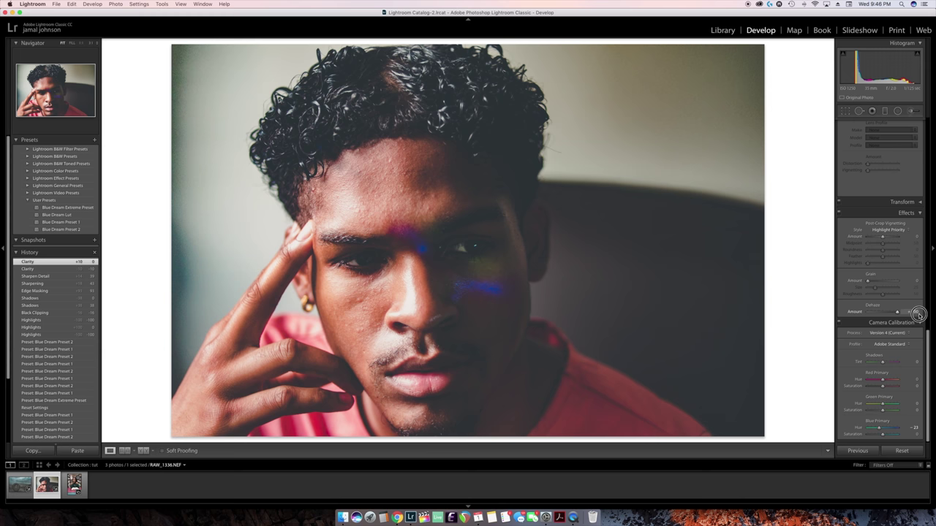
pyautogui.moveTo(918, 315); pyautogui.dragTo(884, 318)
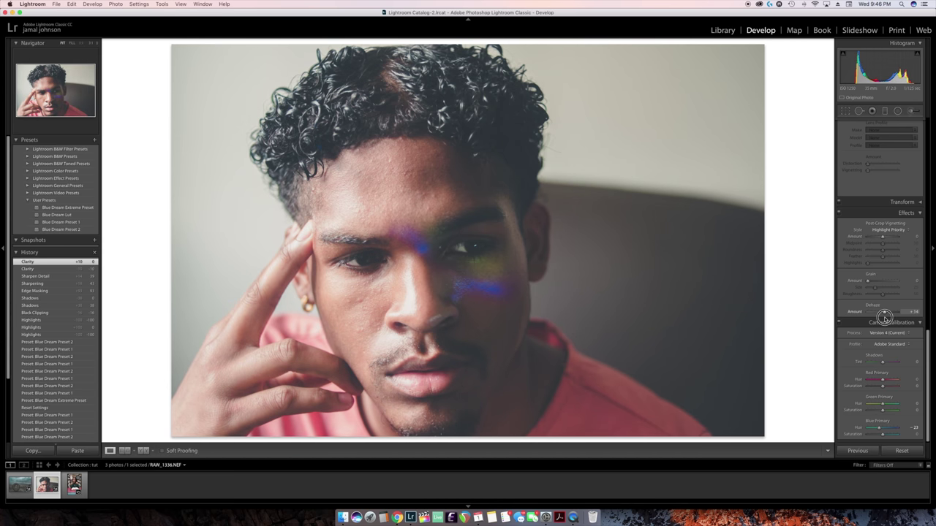
pyautogui.moveTo(884, 318); pyautogui.dragTo(884, 318)
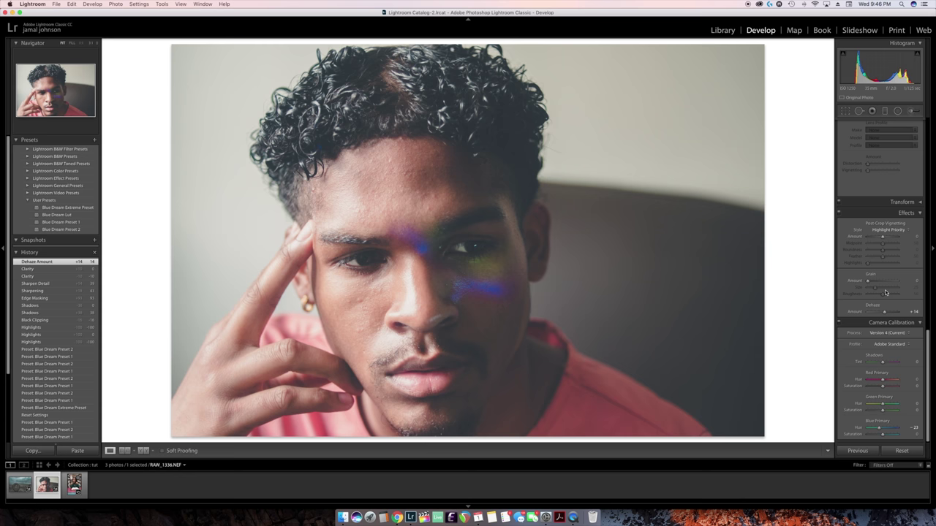
# Enable chromatic aberration removal in the portrait's lens corrections
pyautogui.scroll(2, 887, 288)
pyautogui.scroll(7, 887, 288)
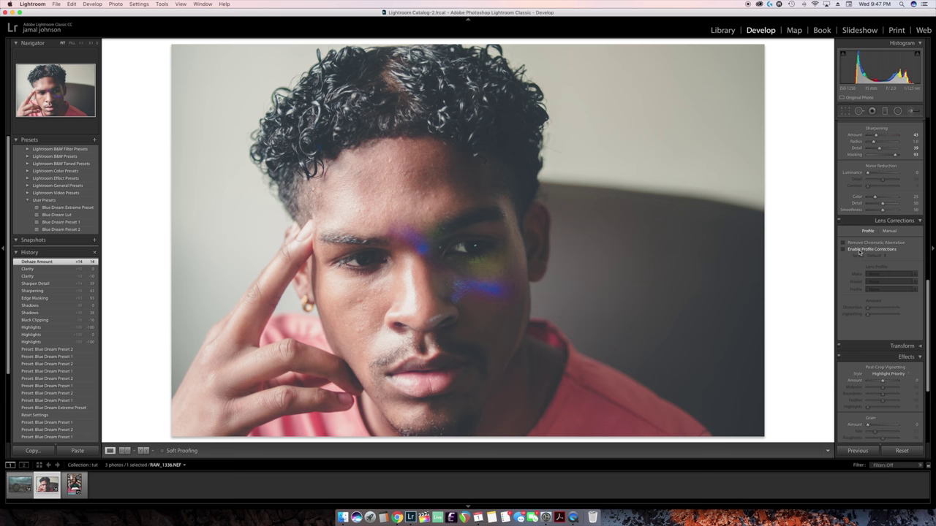
pyautogui.click(860, 244)
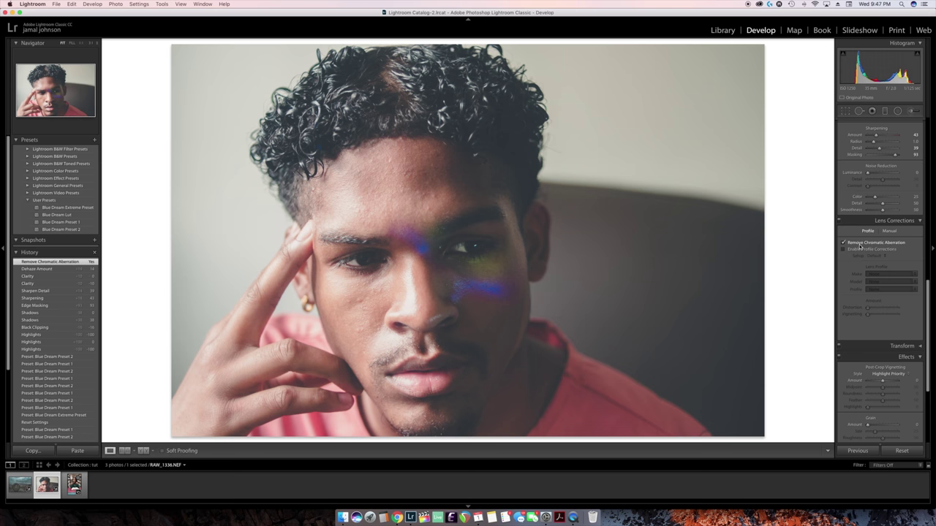
pyautogui.scroll(3, 863, 246)
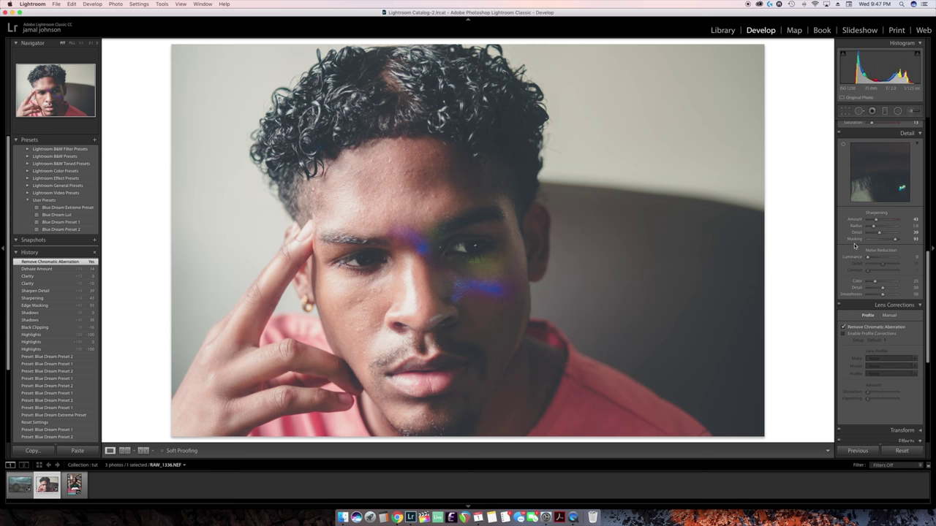
pyautogui.scroll(4, 880, 215)
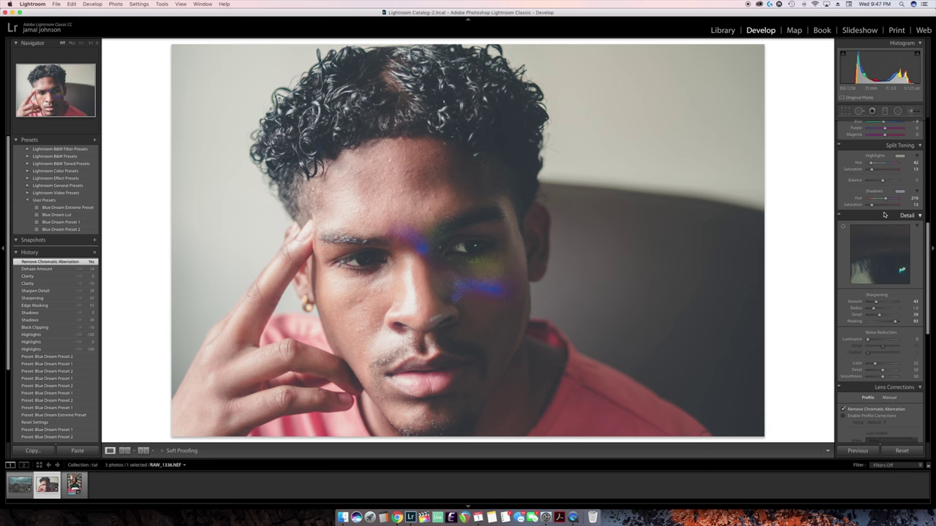
pyautogui.scroll(10, 881, 221)
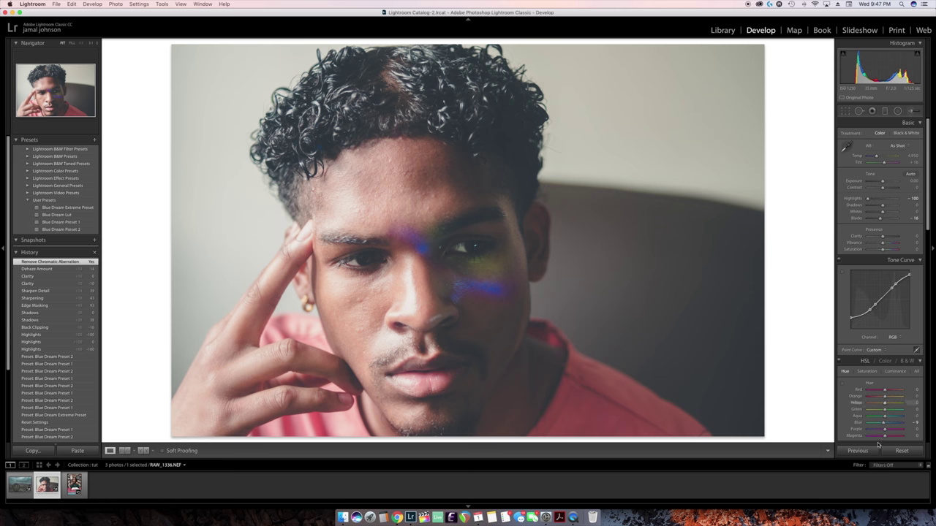
pyautogui.scroll(-5, 881, 249)
pyautogui.scroll(-10, 880, 249)
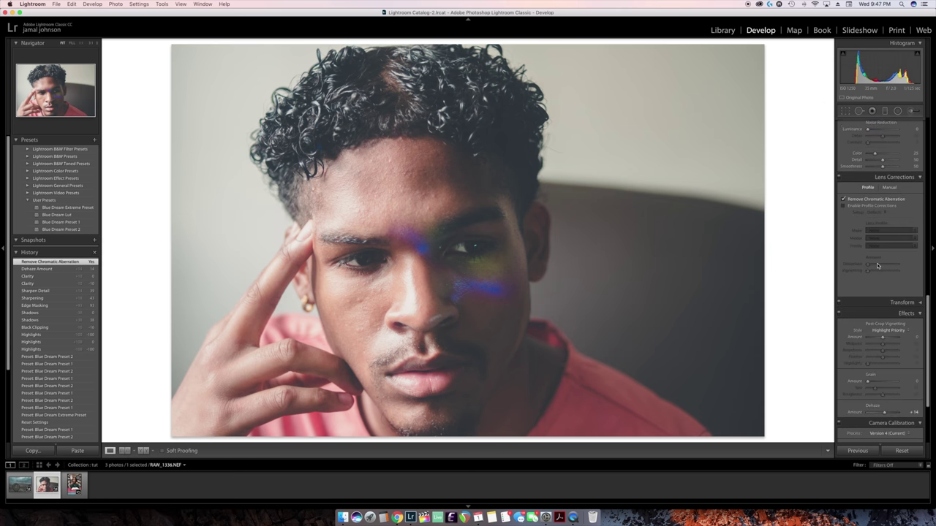
pyautogui.scroll(10, 879, 336)
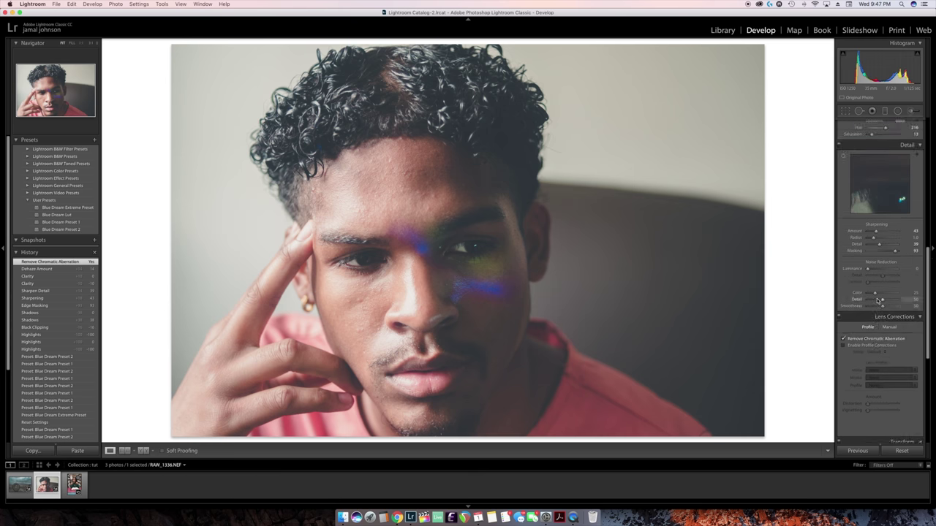
# Open the photo of the woman in the library and compare Blue Dream Preset 1 with Blue Dream Preset 2 on it
pyautogui.click(74, 484)
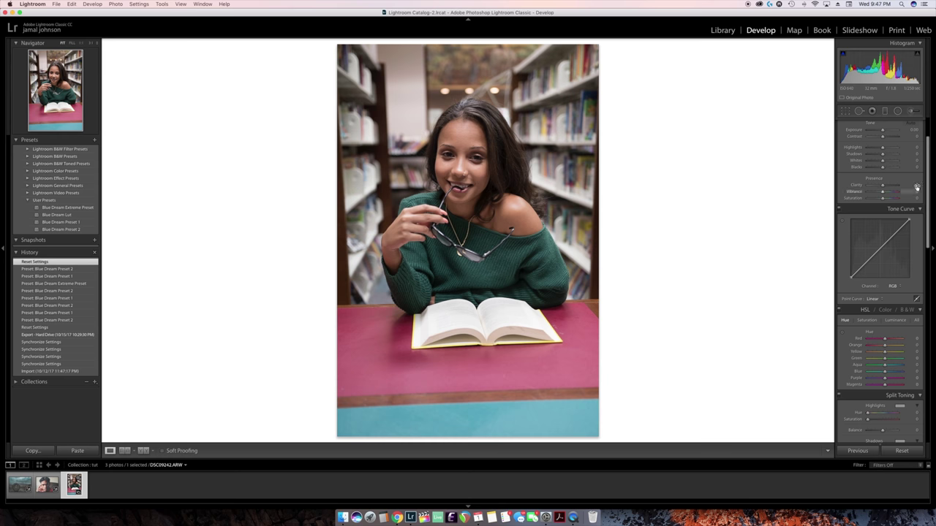
pyautogui.scroll(2, 907, 184)
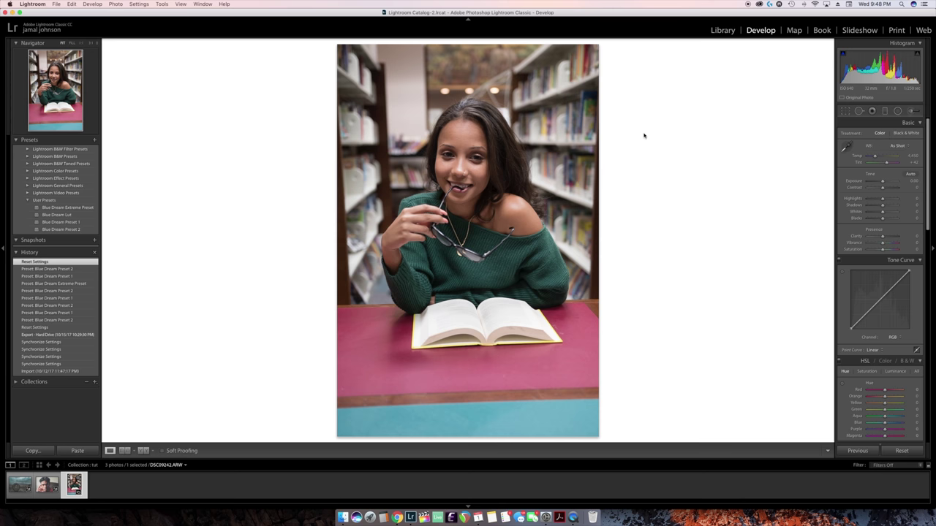
pyautogui.click(82, 223)
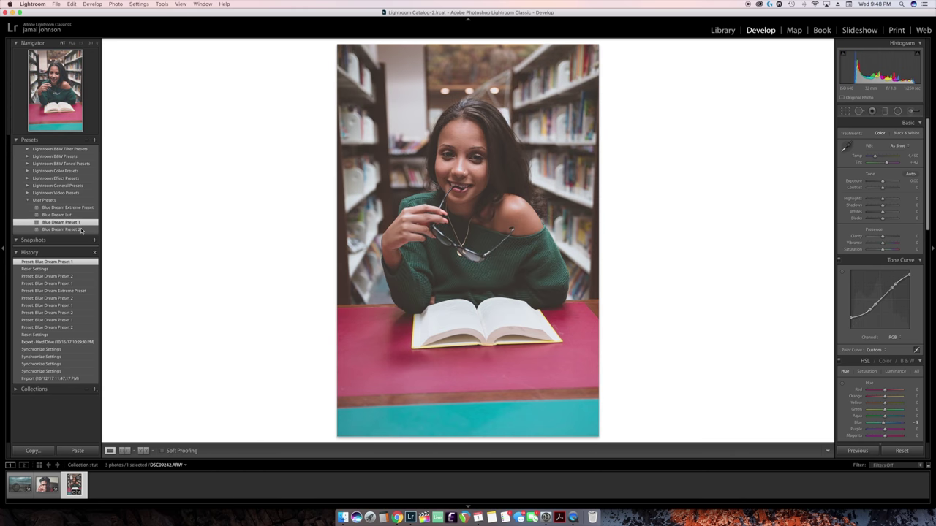
pyautogui.click(80, 230)
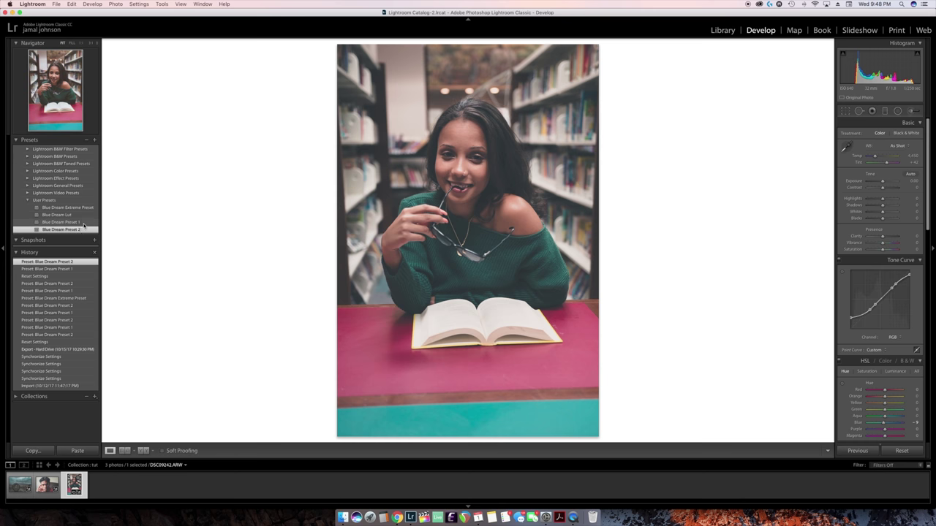
pyautogui.click(83, 223)
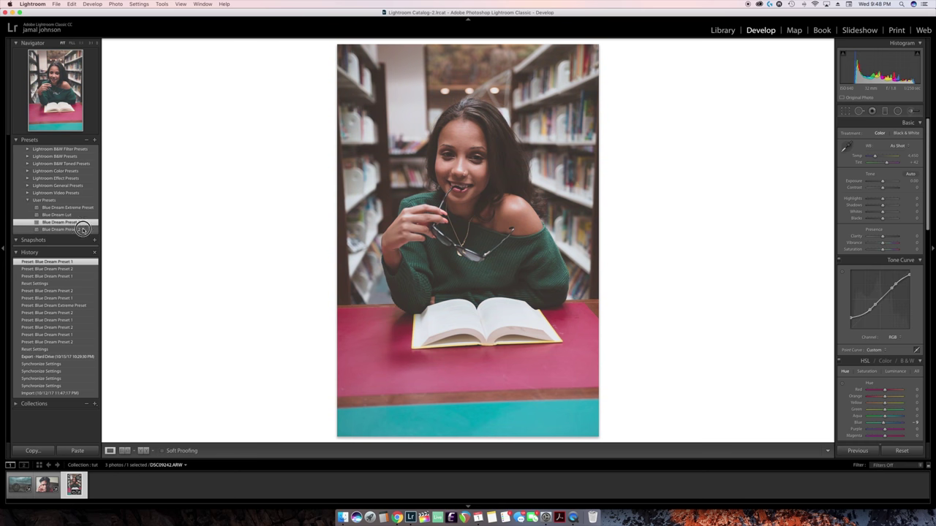
pyautogui.click(81, 229)
pyautogui.click(84, 223)
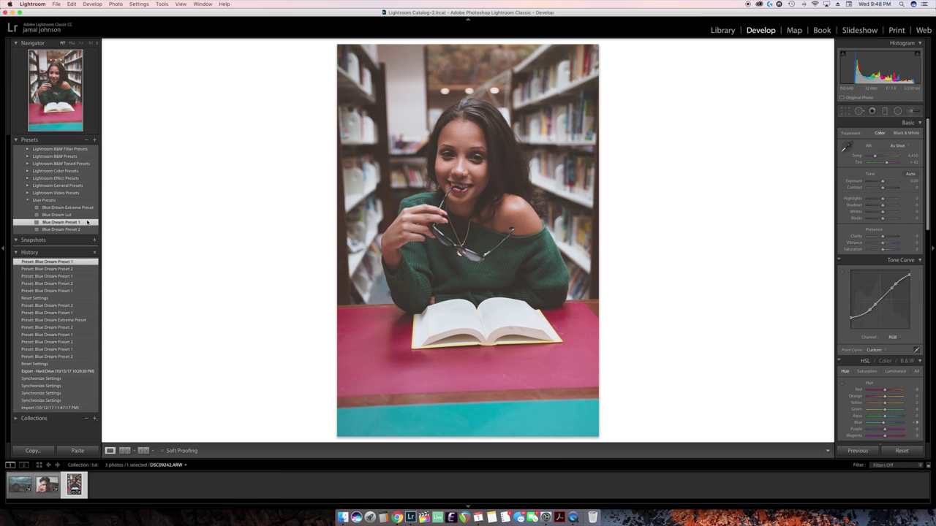
pyautogui.click(83, 232)
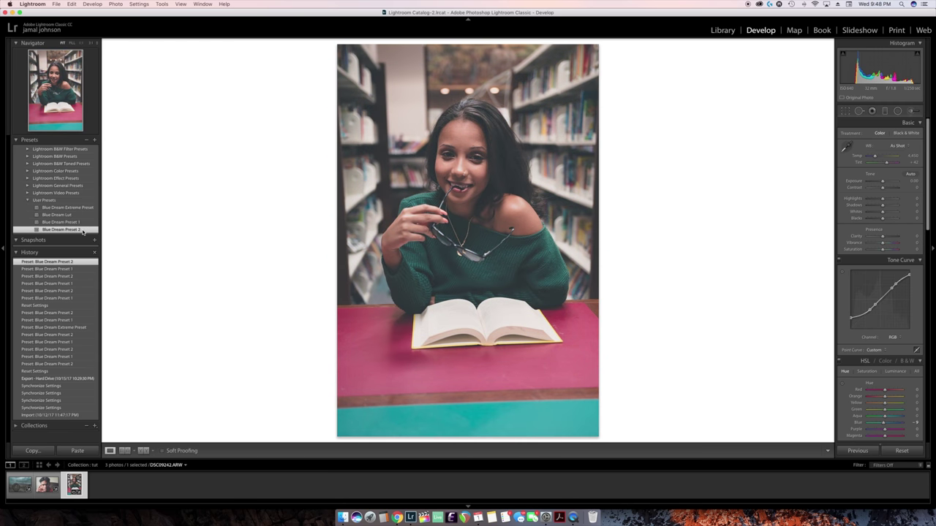
# Reset all develop settings of the library photo
pyautogui.rightClick(81, 487)
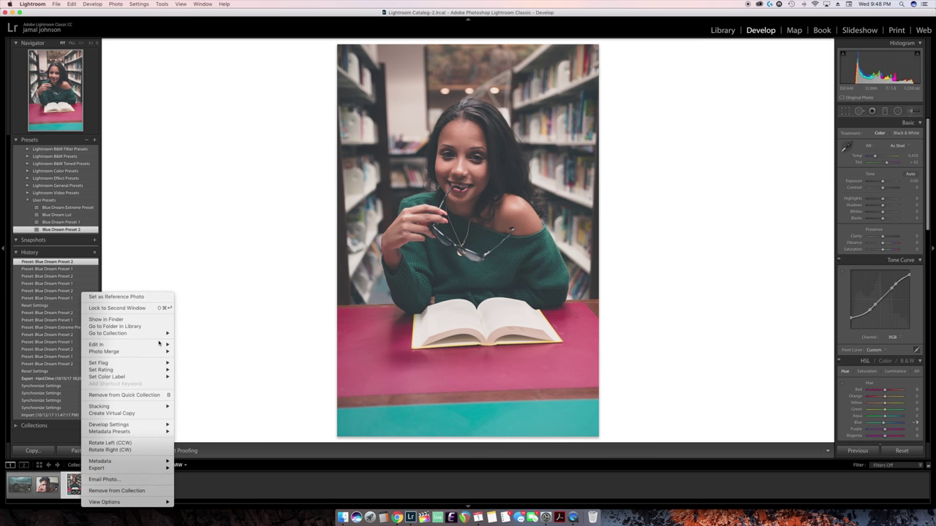
pyautogui.moveTo(128, 425)
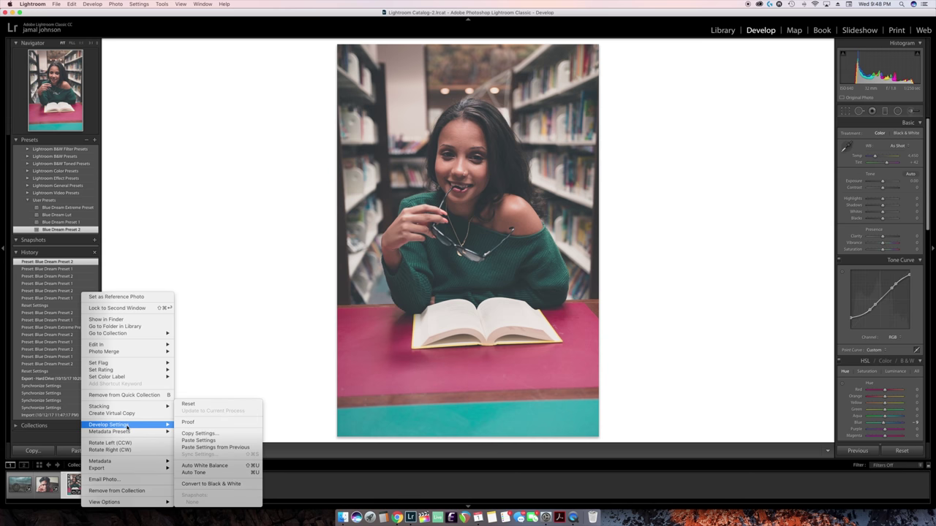
pyautogui.click(198, 405)
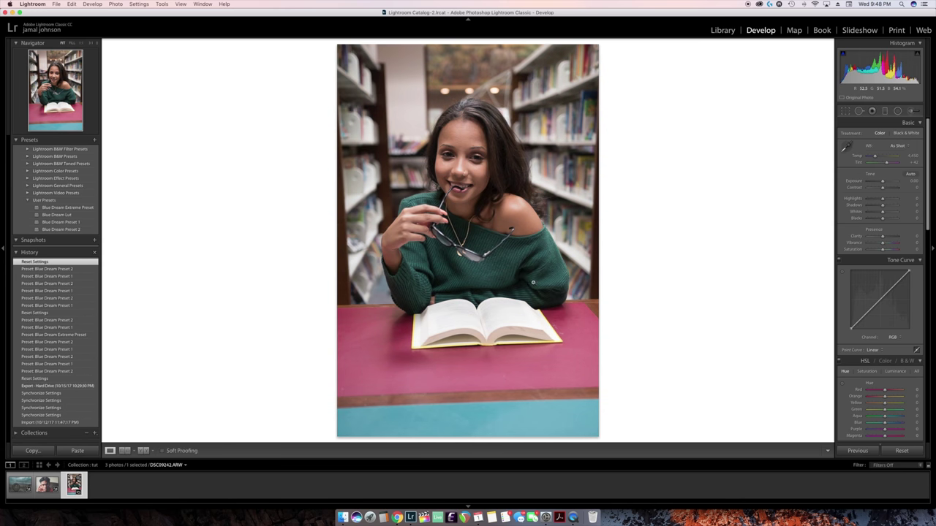
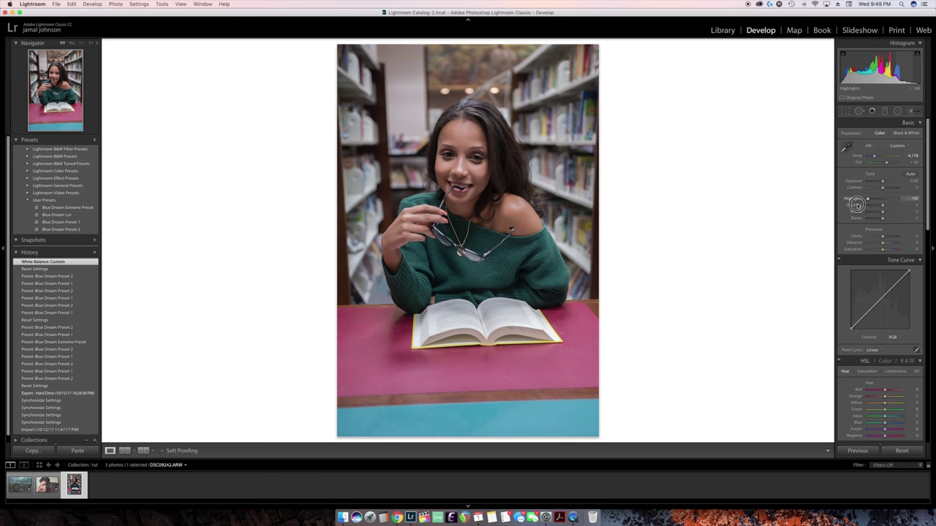
# Reset the library photo's highlights to 0 and set its blacks to -16
pyautogui.doubleClick(884, 199)
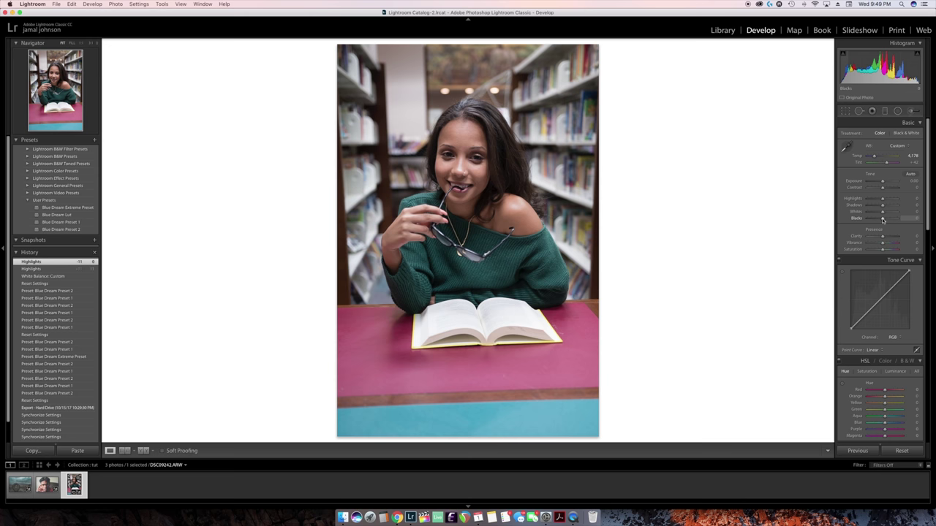
pyautogui.moveTo(883, 219); pyautogui.dragTo(879, 220)
pyautogui.moveTo(879, 220); pyautogui.dragTo(877, 219)
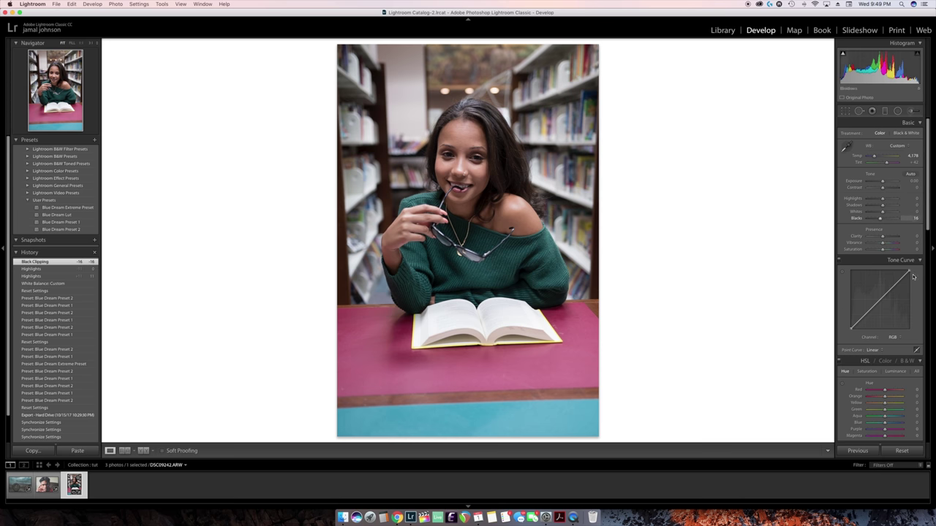
# Try the library photo's clarity between -20 and +17 and its vibrance at +20, and reset both to 0
pyautogui.click(883, 238)
pyautogui.moveTo(884, 238)
pyautogui.mouseDown()
pyautogui.moveTo(865, 242)
pyautogui.moveTo(880, 241)
pyautogui.mouseUp()
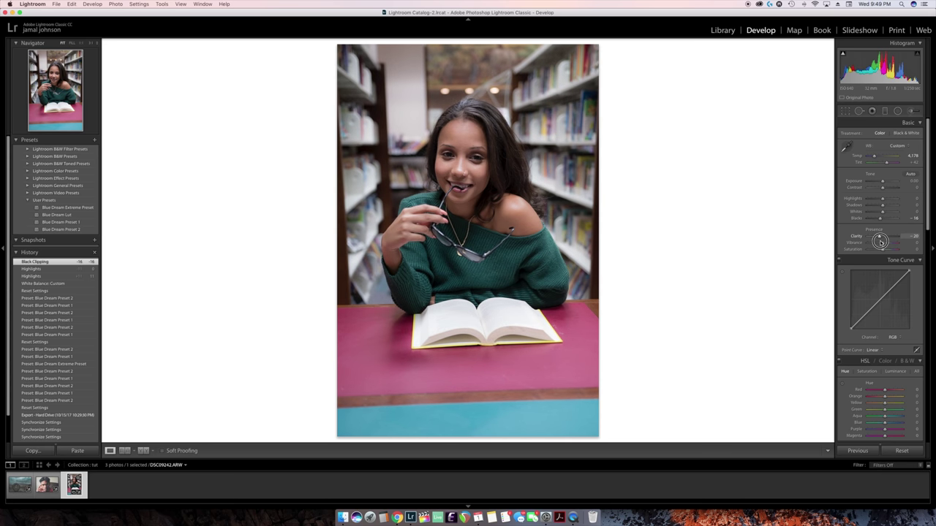
pyautogui.moveTo(882, 242)
pyautogui.mouseDown()
pyautogui.moveTo(899, 241)
pyautogui.moveTo(884, 241)
pyautogui.mouseUp()
pyautogui.doubleClick(885, 241)
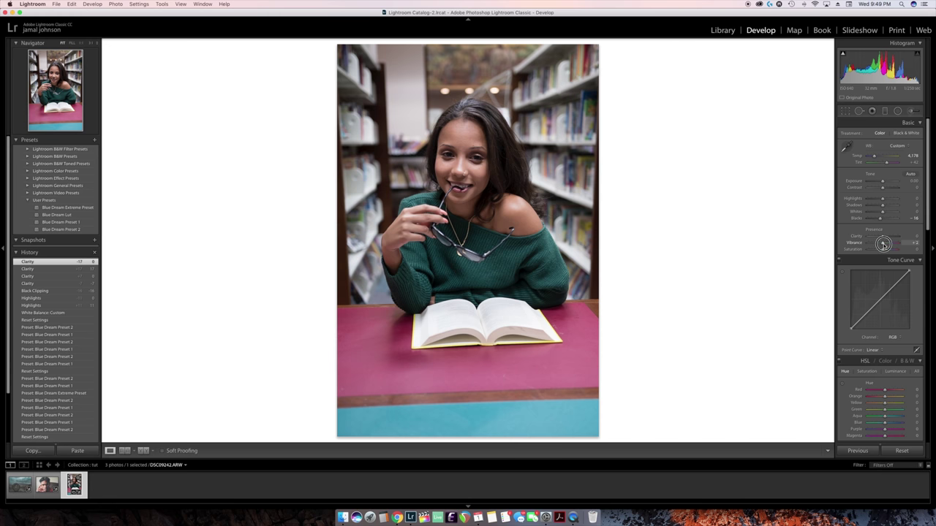
pyautogui.moveTo(883, 244)
pyautogui.mouseDown()
pyautogui.moveTo(897, 245)
pyautogui.moveTo(884, 244)
pyautogui.mouseUp()
pyautogui.doubleClick(884, 244)
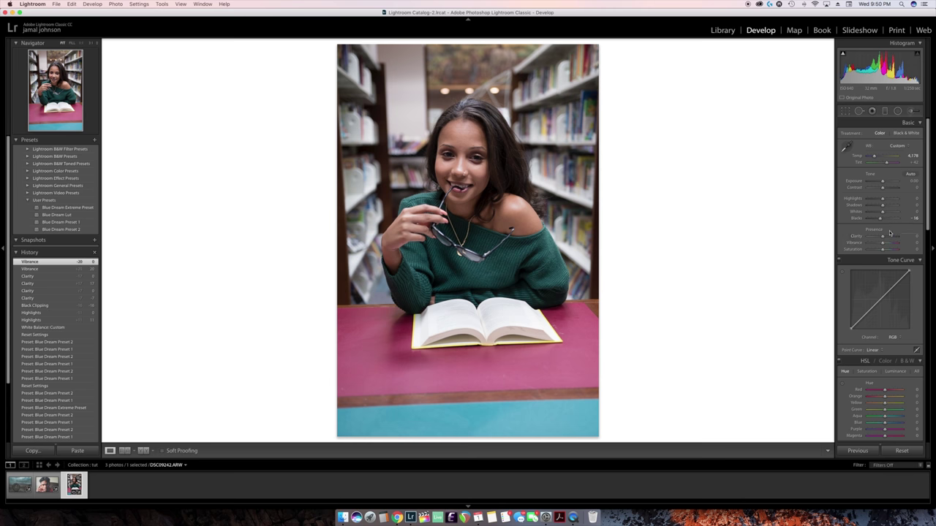
# Add four anchor points along the library photo's RGB tone curve, two in the shadows and two in the highlights
pyautogui.scroll(-2, 890, 233)
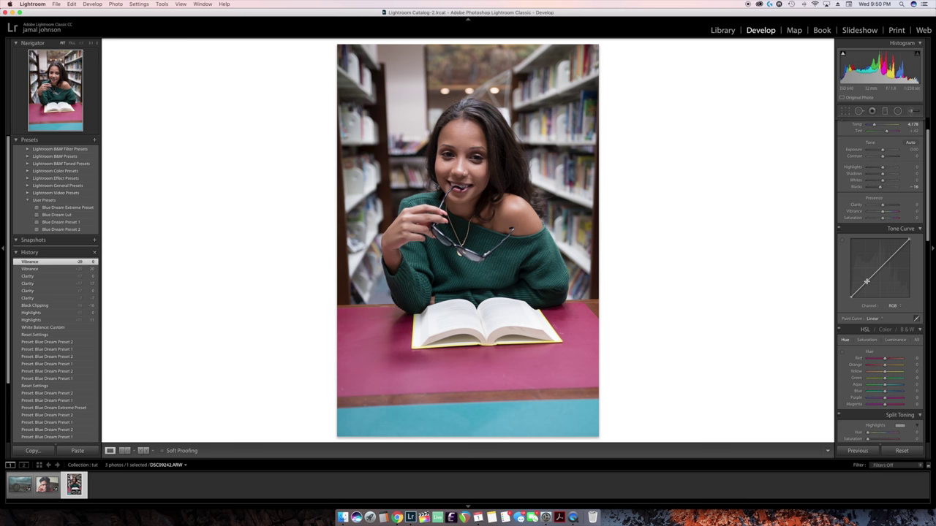
pyautogui.click(869, 279)
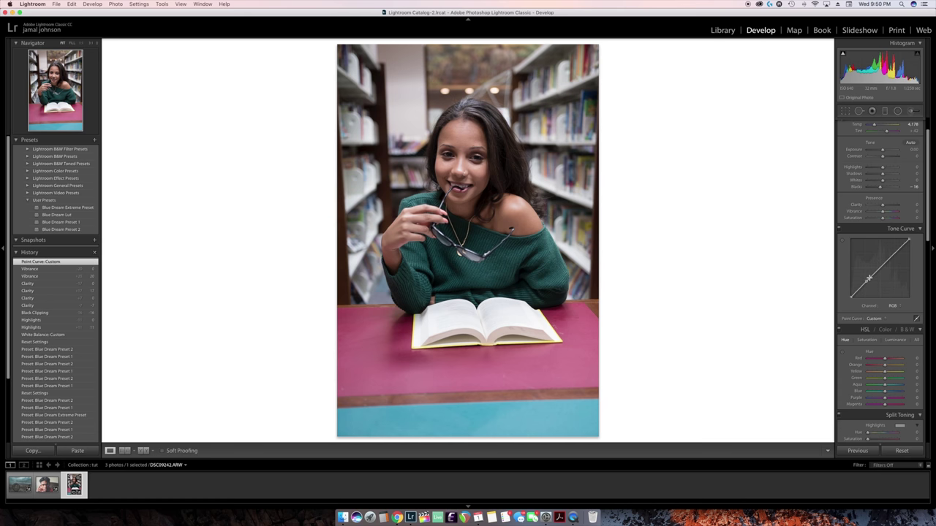
pyautogui.click(896, 251)
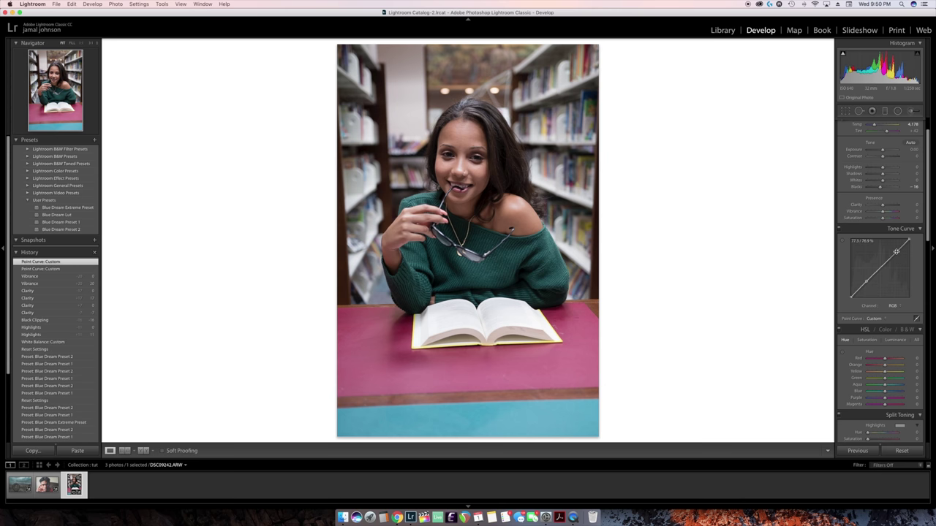
pyautogui.click(870, 278)
pyautogui.click(890, 261)
pyautogui.moveTo(889, 261); pyautogui.dragTo(870, 278)
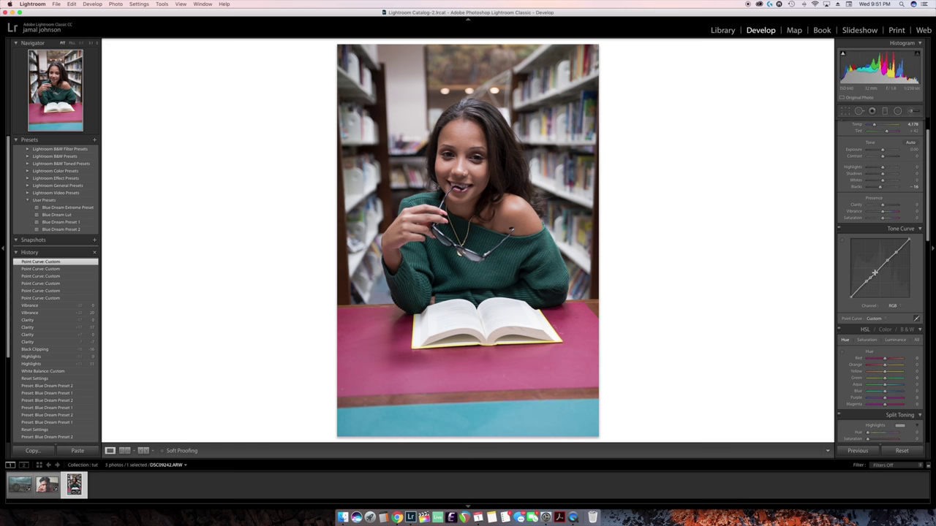
# Lower the tone curve's white end slightly, raise its black end to about 14.9%, and compare with the original
pyautogui.moveTo(911, 238); pyautogui.dragTo(911, 247)
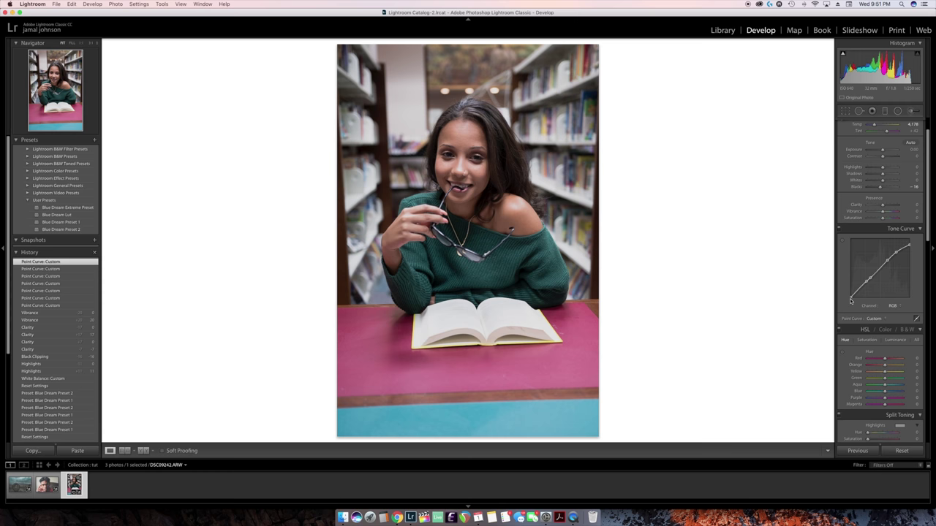
pyautogui.moveTo(852, 296)
pyautogui.mouseDown()
pyautogui.moveTo(847, 302)
pyautogui.moveTo(842, 281)
pyautogui.moveTo(841, 289)
pyautogui.mouseUp()
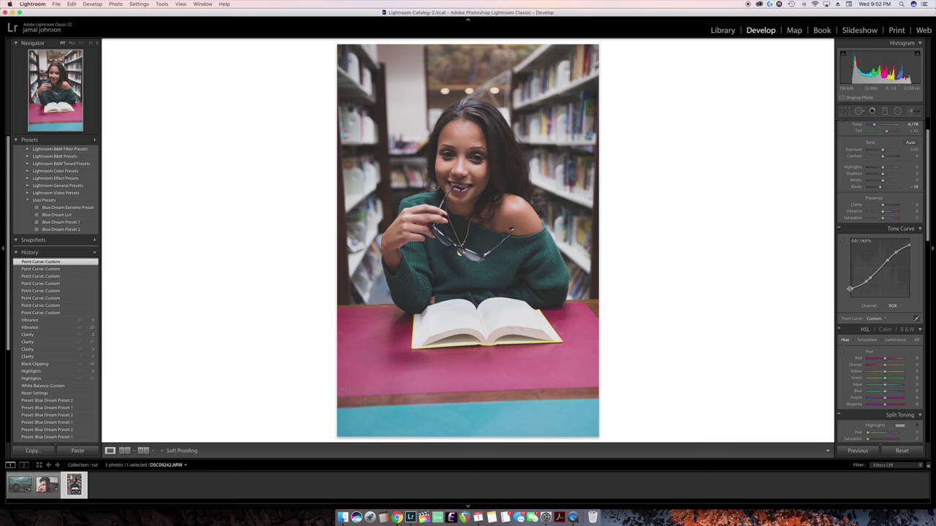
pyautogui.press('\\')
pyautogui.scroll(-2, 898, 292)
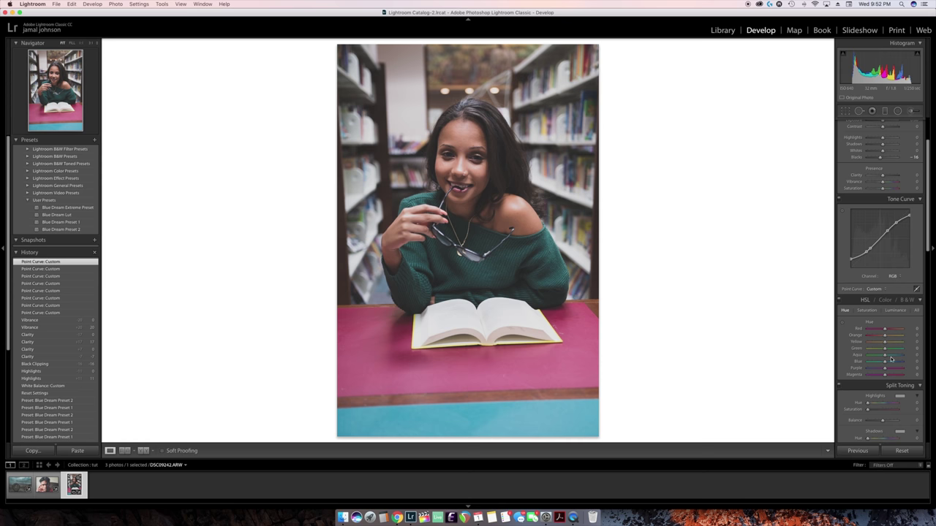
pyautogui.scroll(-1, 885, 326)
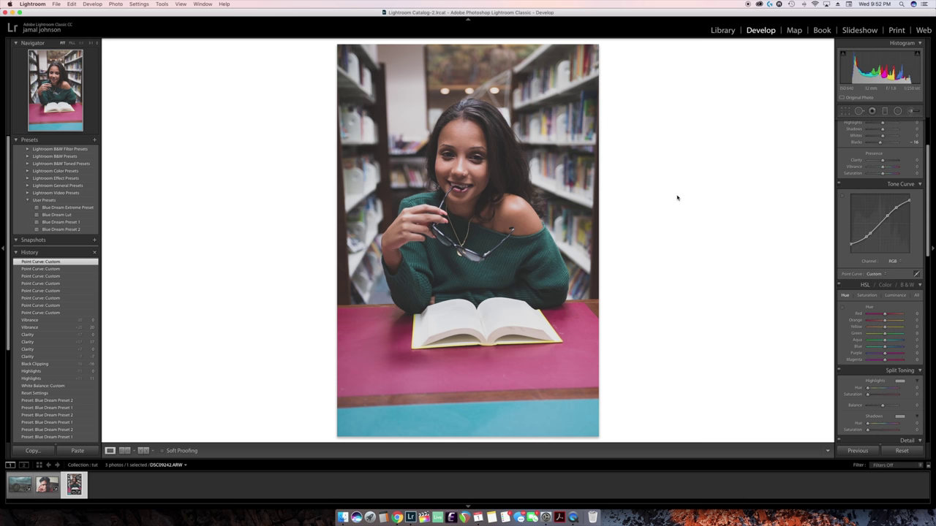
pyautogui.scroll(-1, 880, 297)
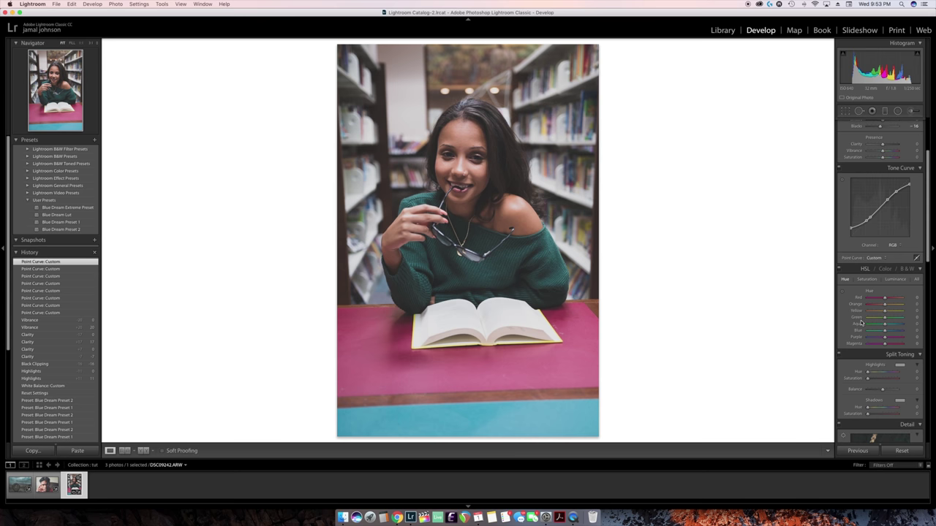
pyautogui.scroll(-10, 885, 271)
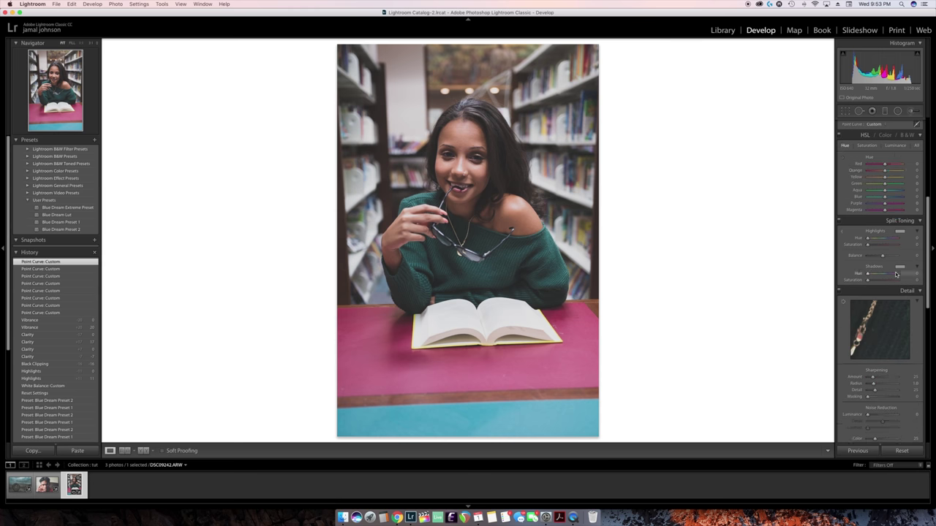
pyautogui.scroll(-9, 897, 272)
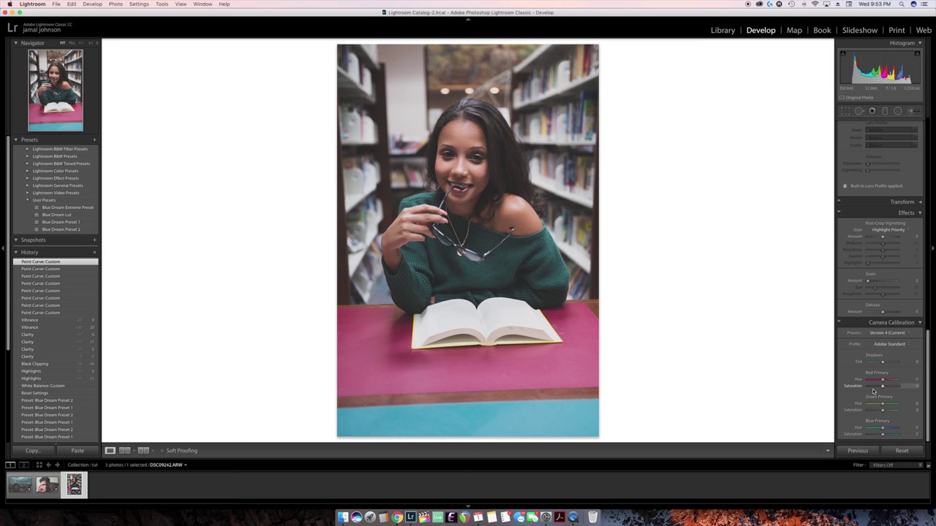
pyautogui.scroll(8, 885, 337)
pyautogui.scroll(3, 898, 330)
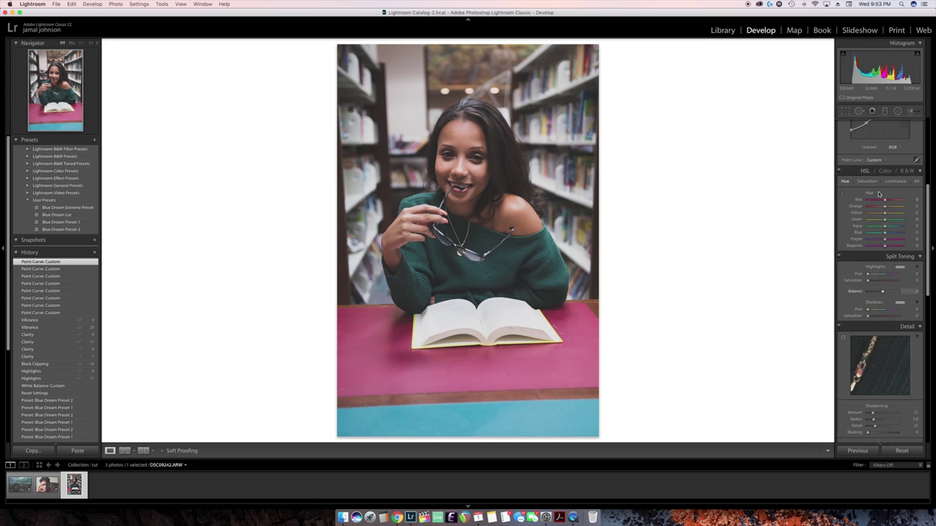
pyautogui.scroll(2, 893, 358)
# Set the library photo's Blue Primary hue in Camera Calibration to -30
pyautogui.scroll(-10, 893, 360)
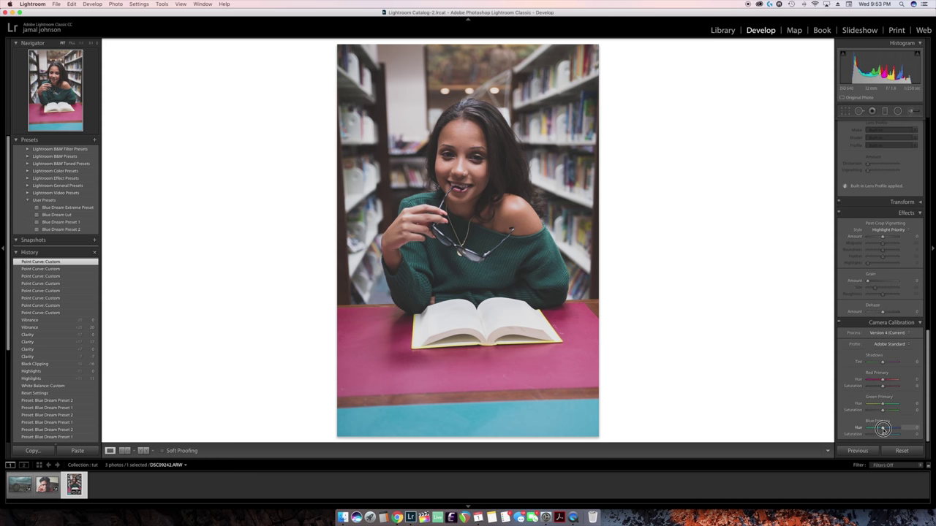
pyautogui.moveTo(881, 430); pyautogui.dragTo(880, 430)
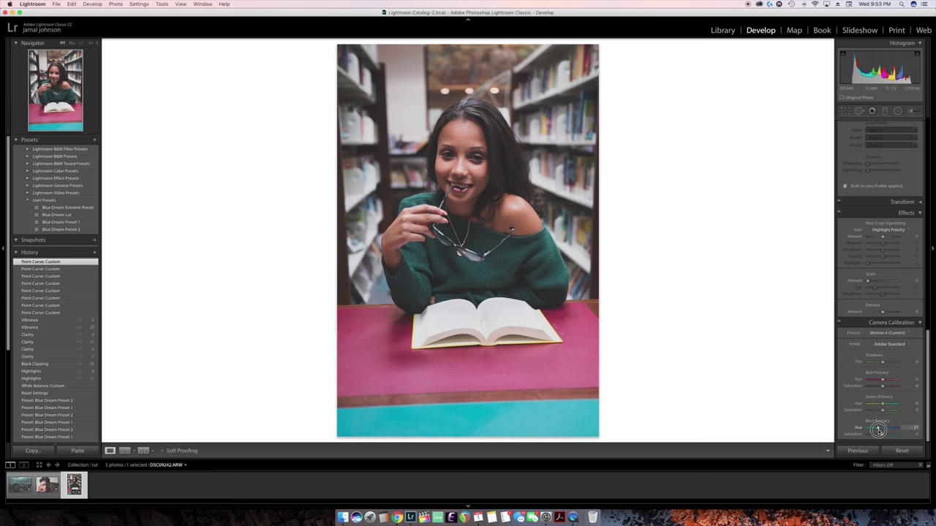
pyautogui.moveTo(877, 432); pyautogui.dragTo(882, 433)
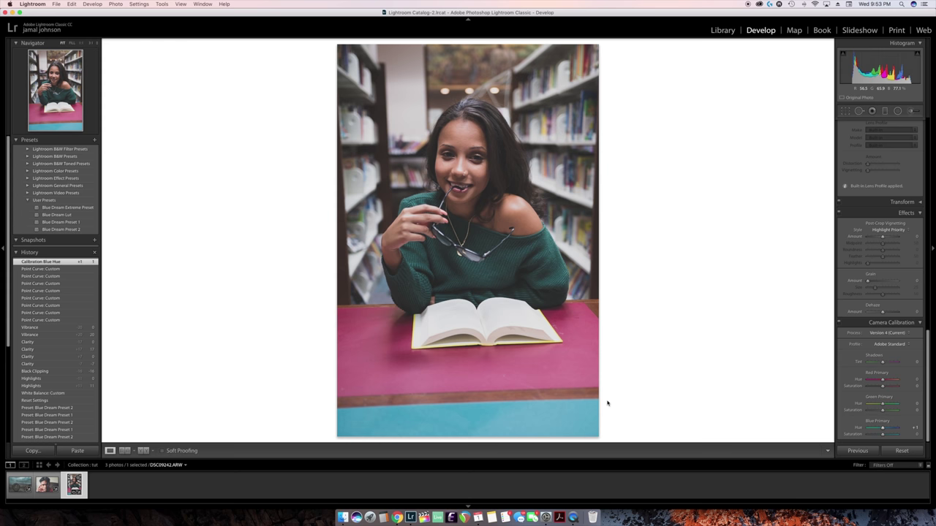
pyautogui.moveTo(882, 430)
pyautogui.mouseDown()
pyautogui.moveTo(899, 430)
pyautogui.moveTo(863, 433)
pyautogui.moveTo(876, 431)
pyautogui.mouseUp()
pyautogui.doubleClick(883, 431)
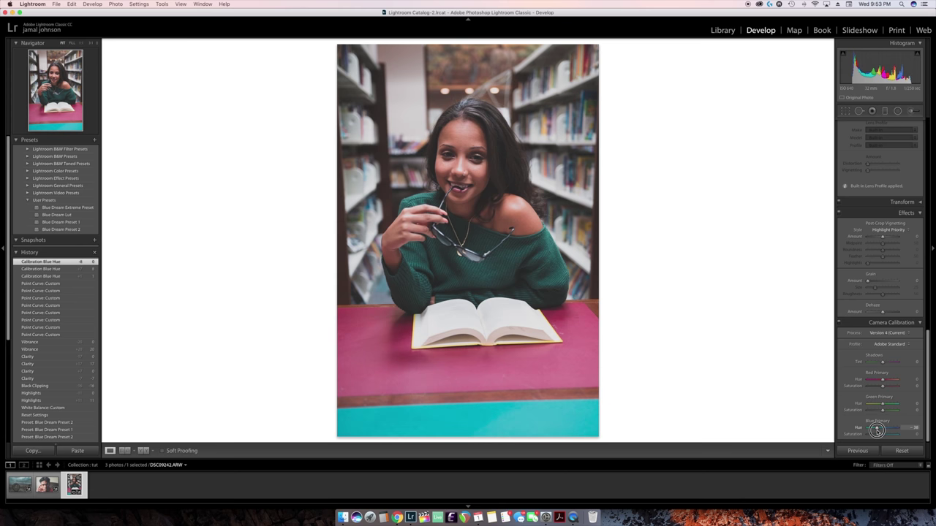
pyautogui.moveTo(878, 431); pyautogui.dragTo(879, 431)
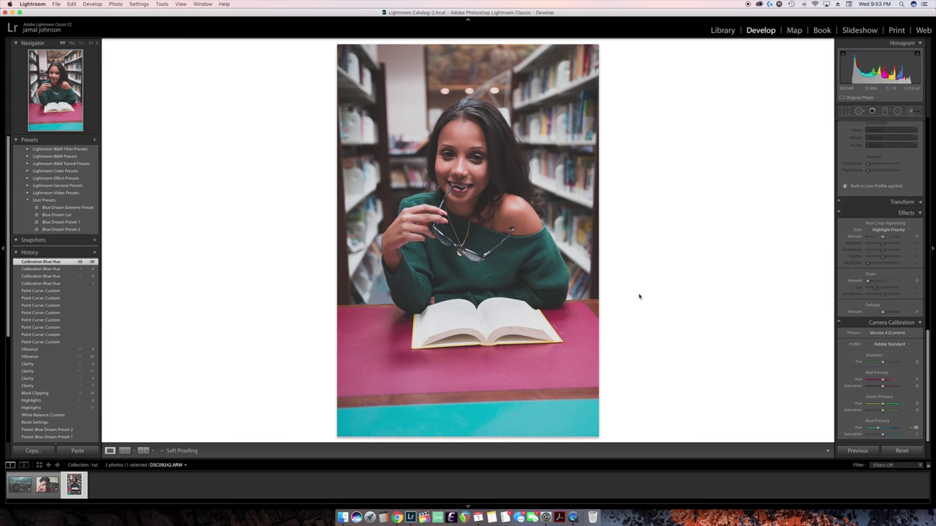
# Set the library photo's Green Primary hue in Camera Calibration to -32
pyautogui.moveTo(883, 406)
pyautogui.mouseDown()
pyautogui.moveTo(861, 409)
pyautogui.moveTo(880, 410)
pyautogui.mouseUp()
pyautogui.moveTo(880, 410)
pyautogui.mouseDown()
pyautogui.moveTo(862, 408)
pyautogui.moveTo(877, 410)
pyautogui.mouseUp()
pyautogui.moveTo(878, 410); pyautogui.dragTo(880, 409)
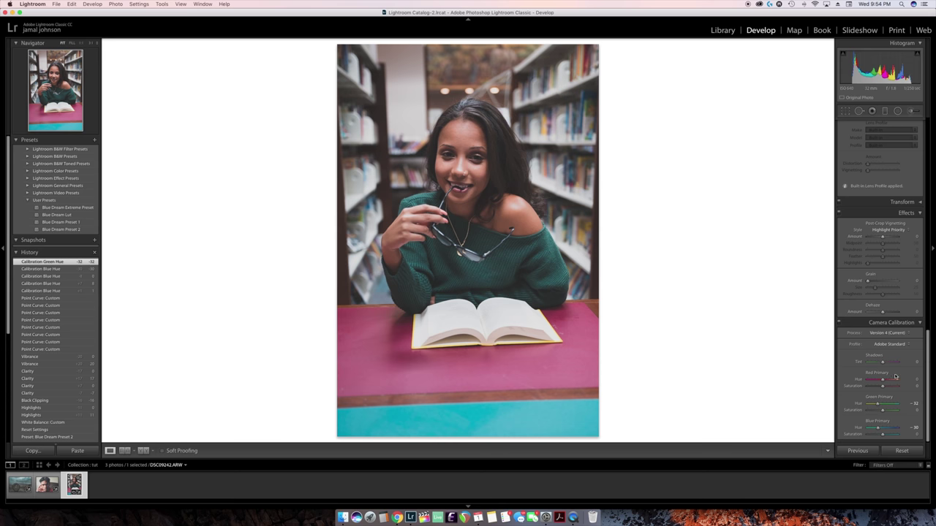
# Set the library photo's HSL saturation to -28 for blue and -23 for aqua
pyautogui.scroll(10, 867, 333)
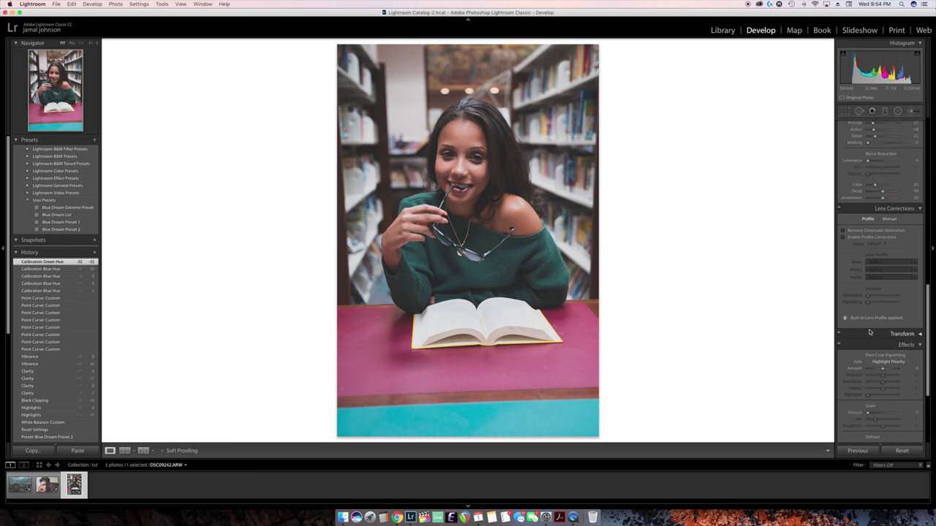
pyautogui.scroll(4, 869, 330)
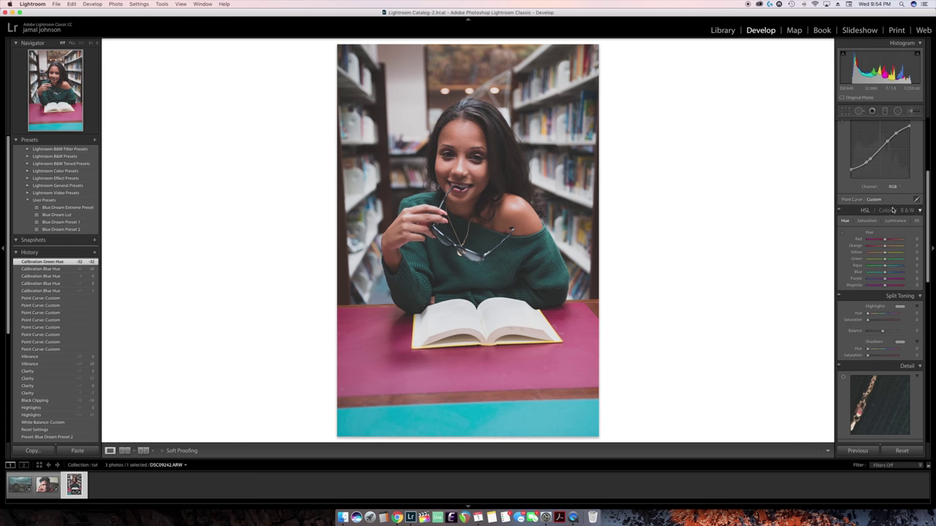
pyautogui.click(866, 221)
pyautogui.click(842, 235)
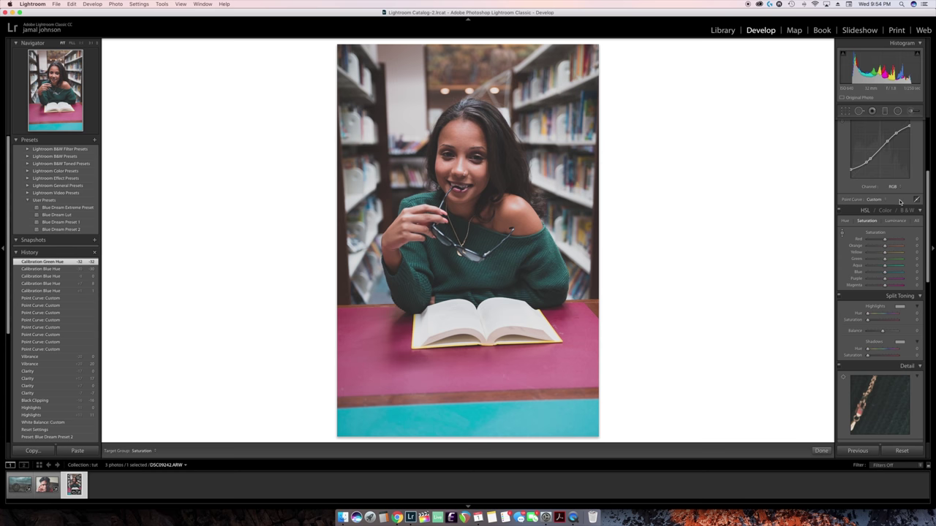
pyautogui.click(871, 223)
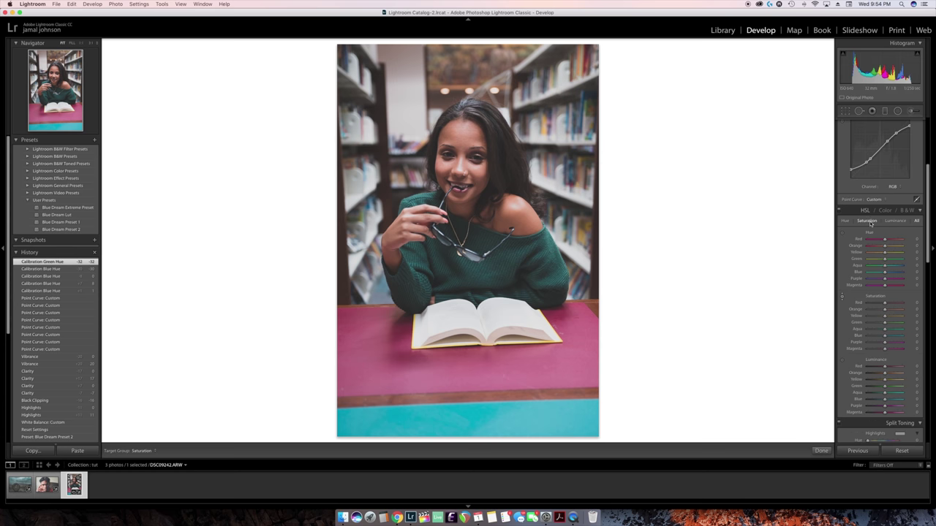
pyautogui.click(867, 222)
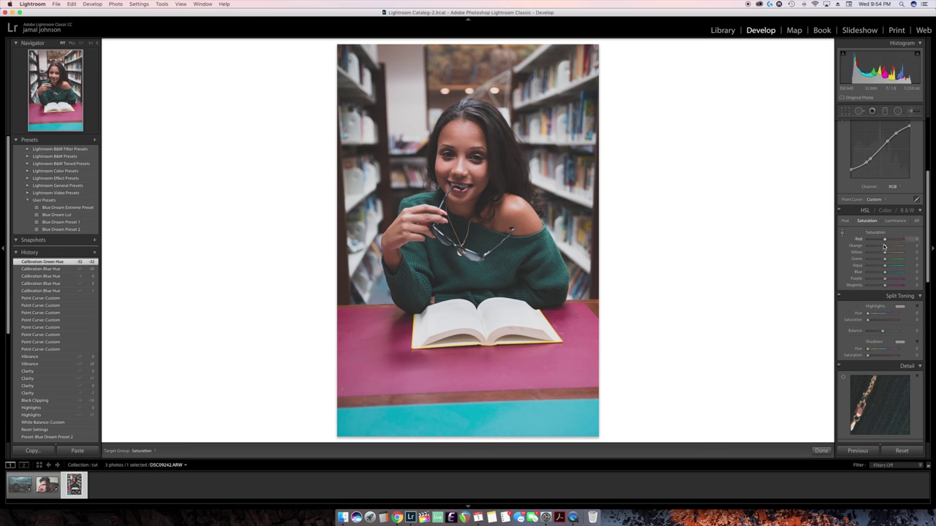
pyautogui.click(868, 222)
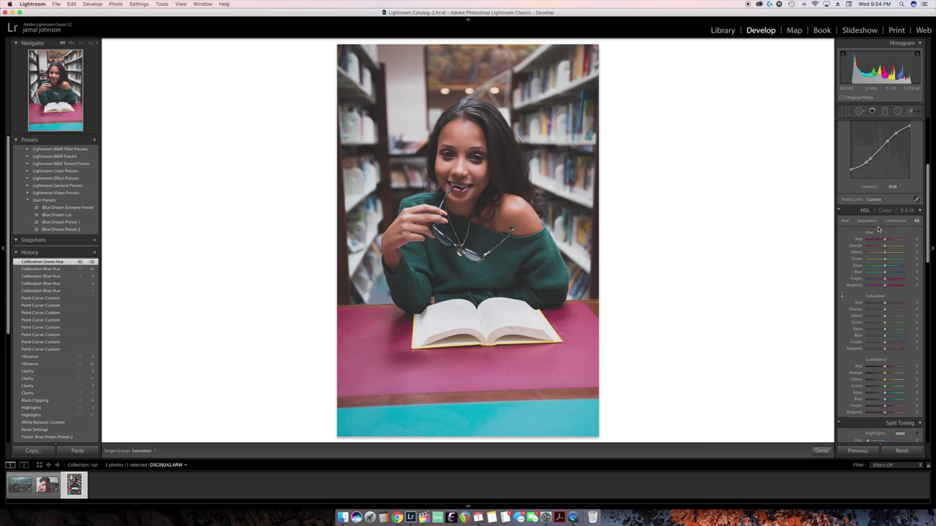
pyautogui.click(873, 222)
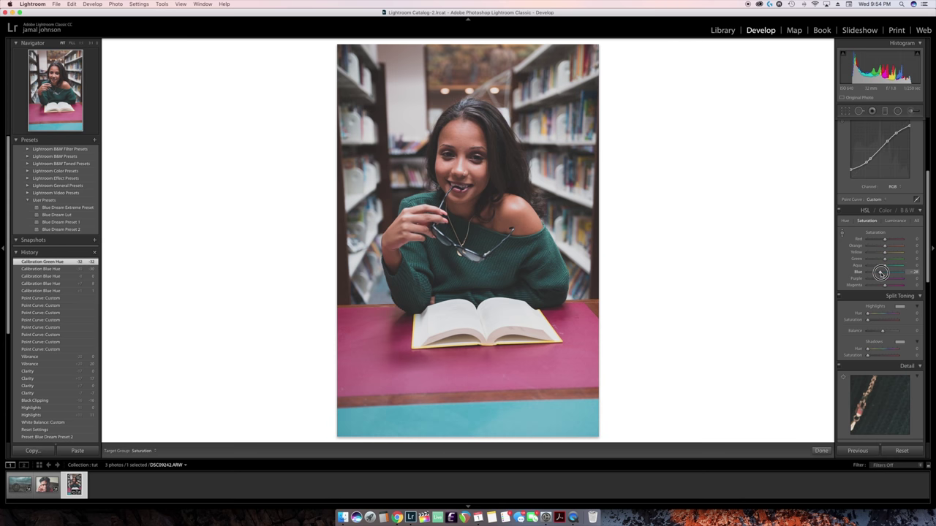
pyautogui.moveTo(881, 274); pyautogui.dragTo(881, 274)
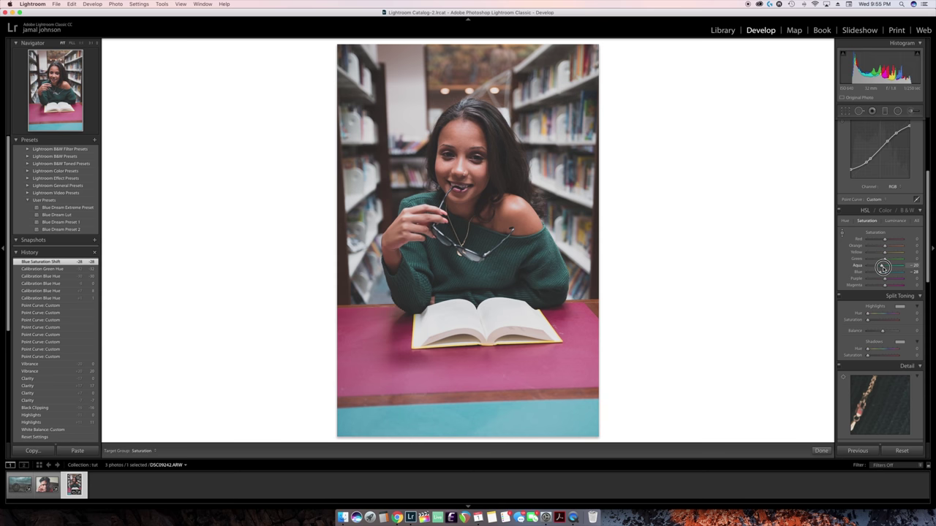
pyautogui.moveTo(882, 268)
pyautogui.mouseDown()
pyautogui.moveTo(898, 262)
pyautogui.moveTo(854, 262)
pyautogui.moveTo(906, 266)
pyautogui.moveTo(809, 268)
pyautogui.moveTo(897, 271)
pyautogui.moveTo(887, 264)
pyautogui.mouseUp()
# Reset the green HSL saturation to 0 and reduce the orange saturation slightly
pyautogui.doubleClick(887, 261)
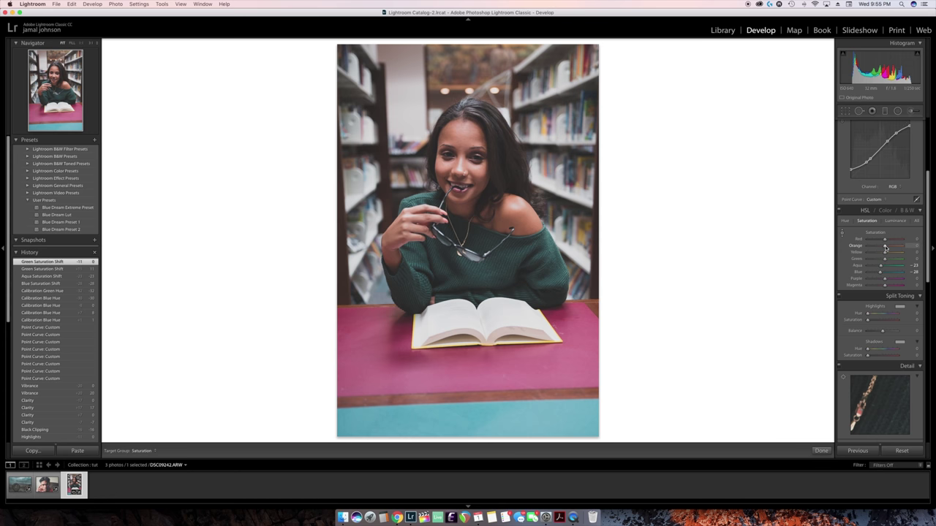
pyautogui.moveTo(885, 249); pyautogui.dragTo(883, 247)
pyautogui.moveTo(883, 246); pyautogui.dragTo(884, 247)
# Shift the library photo's HSL hue to -24 for blue and +87 for aqua
pyautogui.click(844, 222)
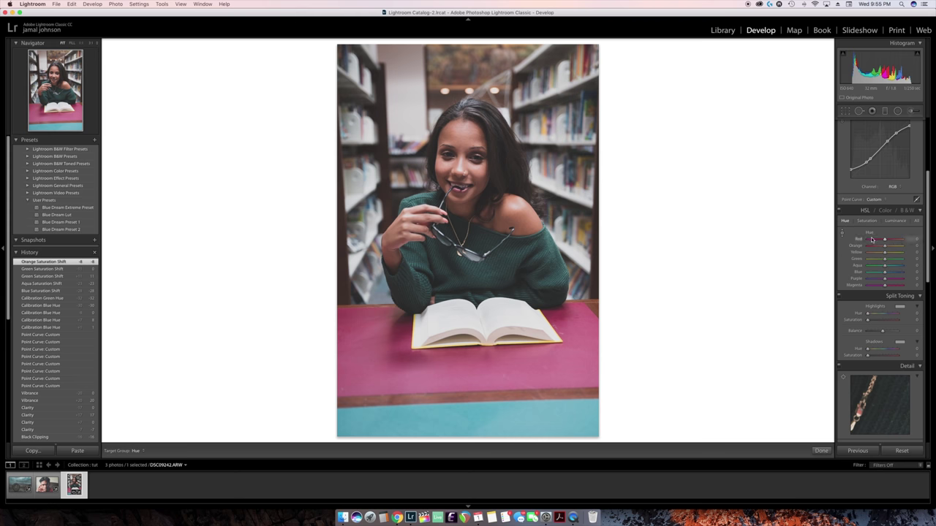
pyautogui.click(884, 273)
pyautogui.moveTo(884, 273); pyautogui.dragTo(880, 275)
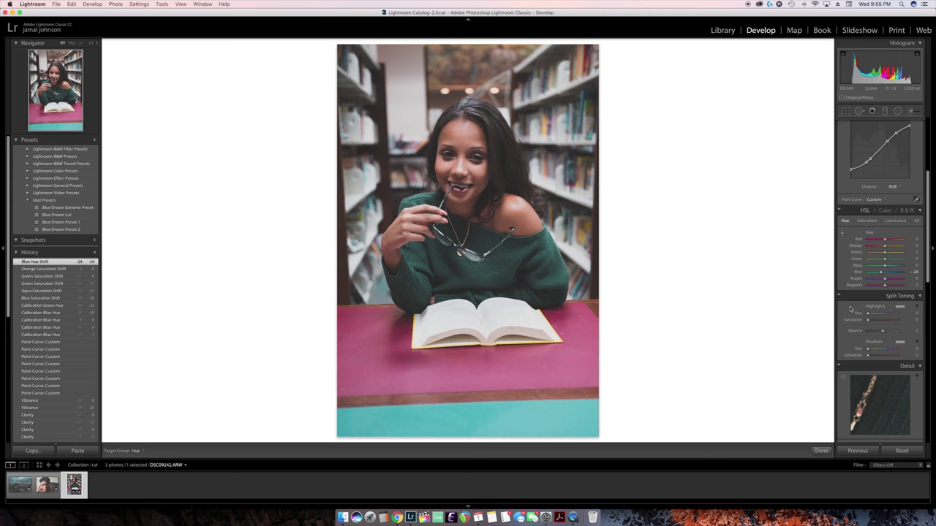
pyautogui.moveTo(885, 268); pyautogui.dragTo(900, 271)
pyautogui.moveTo(900, 270); pyautogui.dragTo(899, 271)
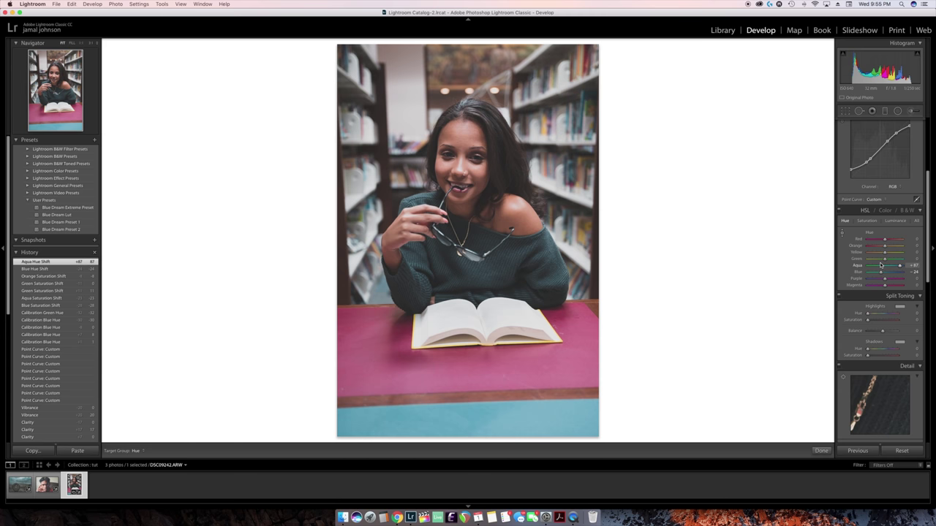
# Compare the edited library photo repeatedly with its original version
pyautogui.press('\\')
pyautogui.press('\\')
pyautogui.press('\\')
pyautogui.press('\\')
pyautogui.press('\\')
pyautogui.press('\\')
pyautogui.press('\\')
pyautogui.press('\\')
pyautogui.press('\\')
pyautogui.press('\\')
pyautogui.press('\\')
pyautogui.press('\\')
pyautogui.press('\\')
pyautogui.press('\\')
# Set the library photo's HSL luminance to -25 for blue and +30 for aqua
pyautogui.click(867, 221)
pyautogui.click(895, 221)
pyautogui.moveTo(885, 272); pyautogui.dragTo(881, 280)
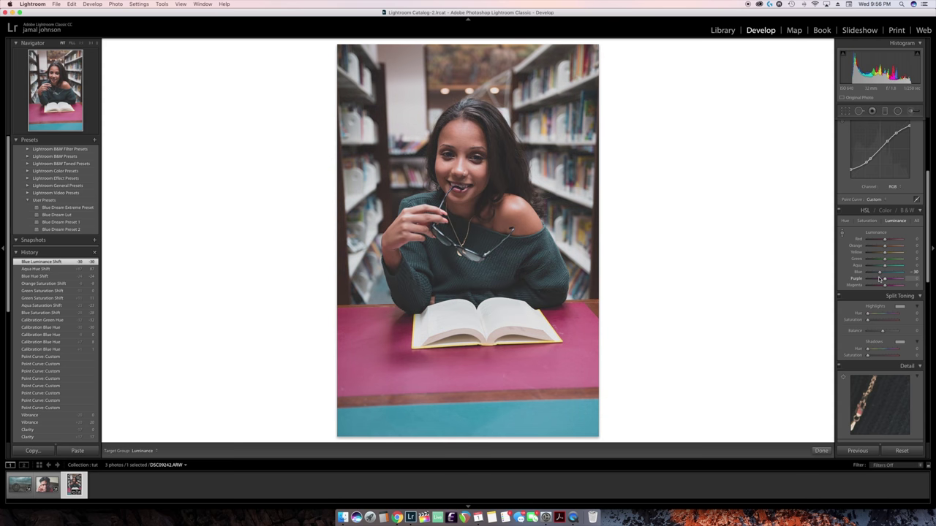
pyautogui.doubleClick(881, 275)
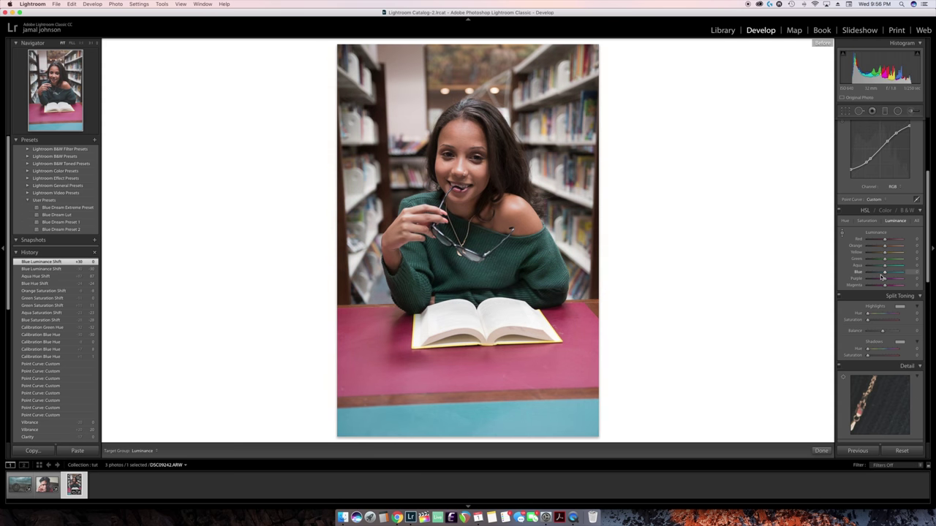
pyautogui.moveTo(882, 278); pyautogui.dragTo(882, 275)
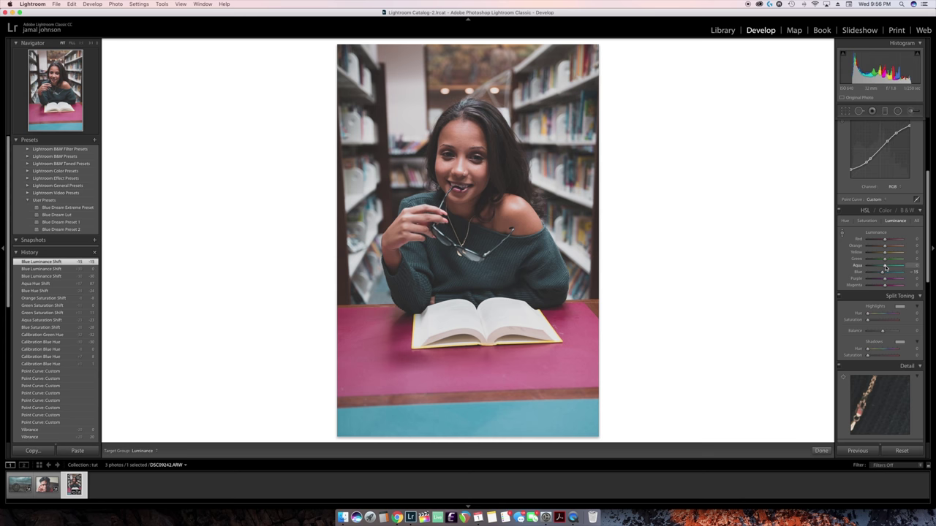
pyautogui.moveTo(884, 265)
pyautogui.mouseDown()
pyautogui.moveTo(874, 270)
pyautogui.moveTo(900, 269)
pyautogui.moveTo(881, 276)
pyautogui.mouseUp()
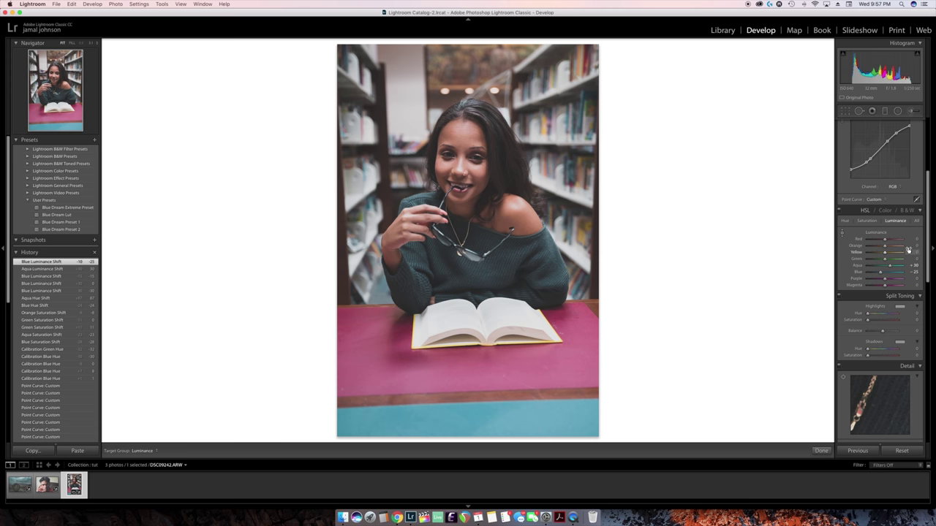
pyautogui.scroll(-1, 905, 254)
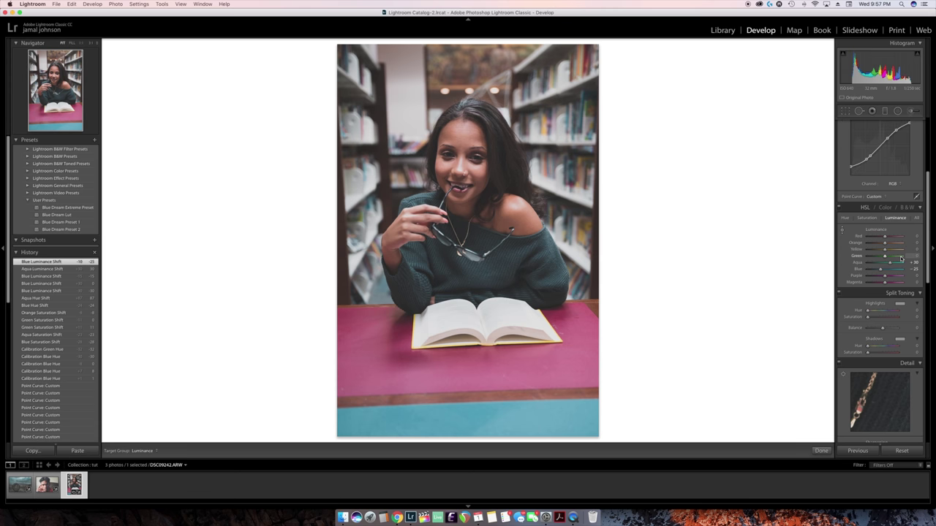
# Tint the library photo's split-toning shadows warm yellow with hue 47 and saturation 27
pyautogui.scroll(-2, 903, 269)
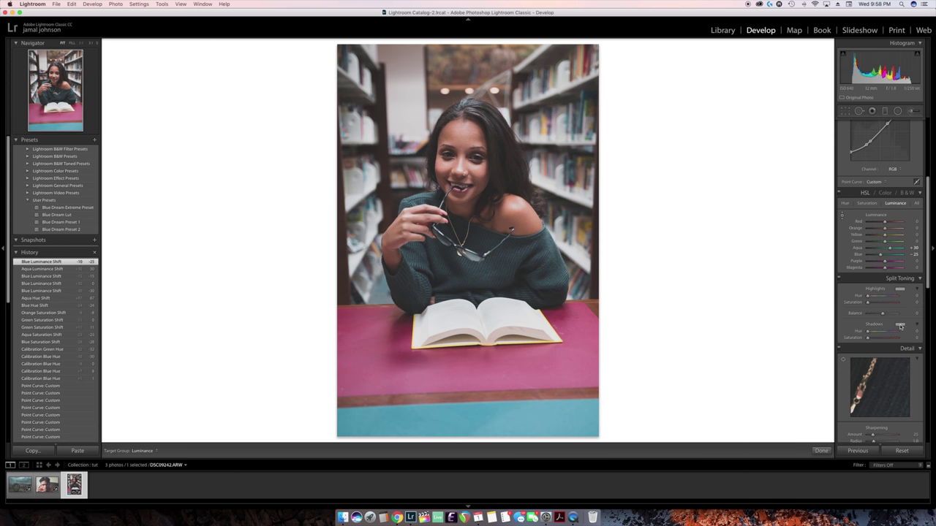
pyautogui.click(900, 326)
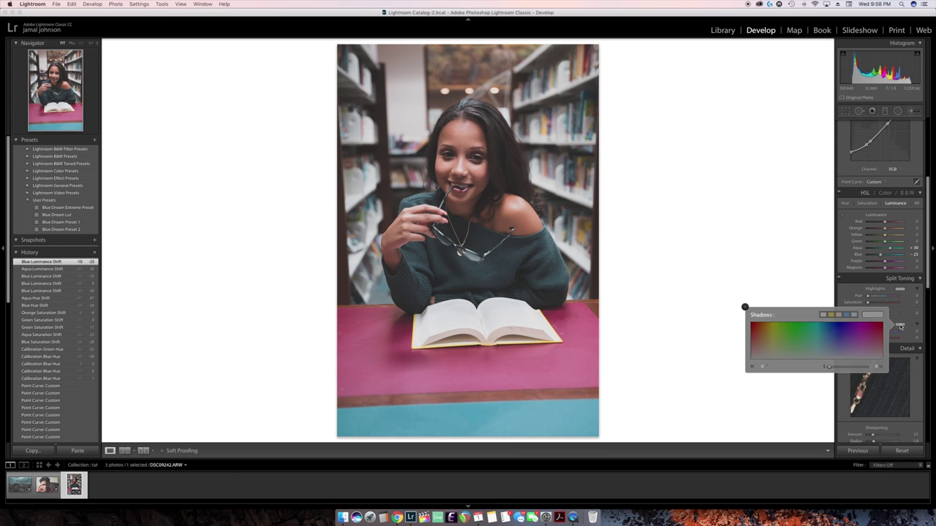
pyautogui.click(768, 346)
pyautogui.moveTo(766, 346); pyautogui.dragTo(769, 350)
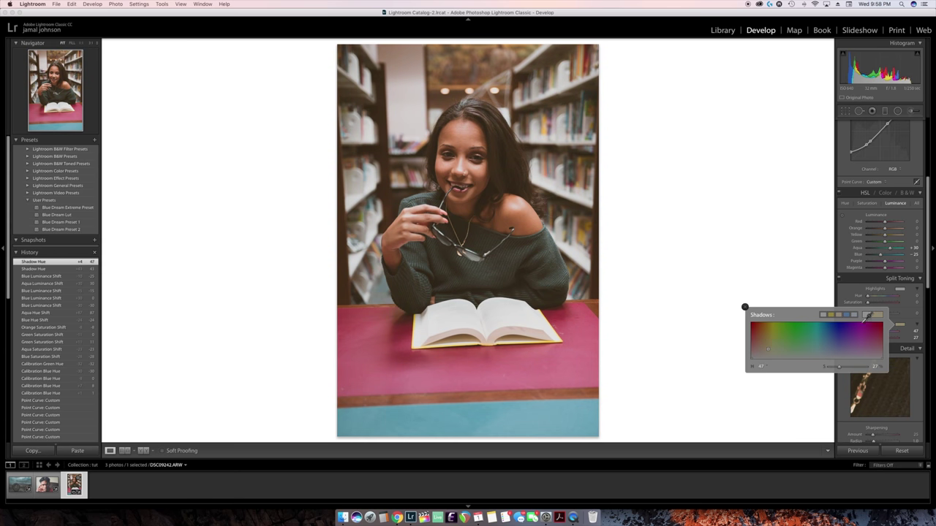
# Tint the library photo's split-toning highlights blue with hue 201 and saturation 21
pyautogui.click(899, 288)
pyautogui.click(899, 288)
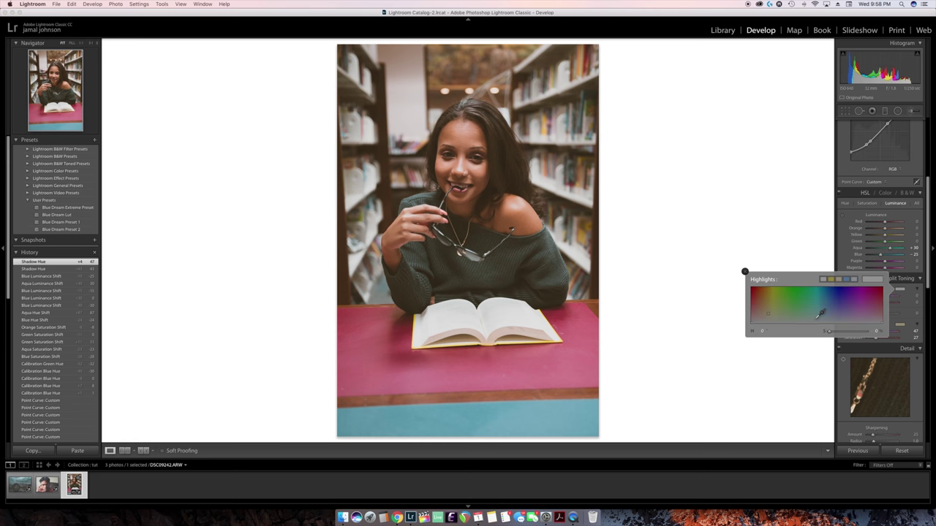
pyautogui.click(826, 315)
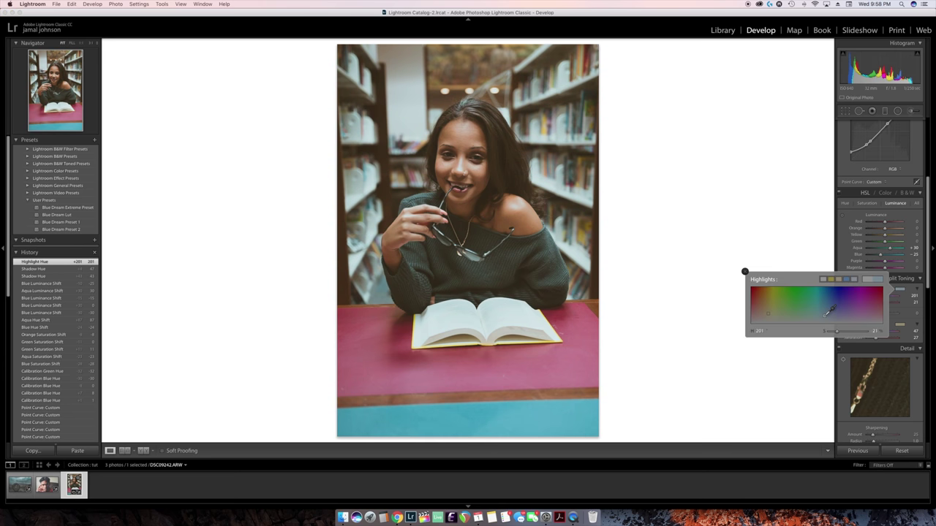
pyautogui.click(845, 253)
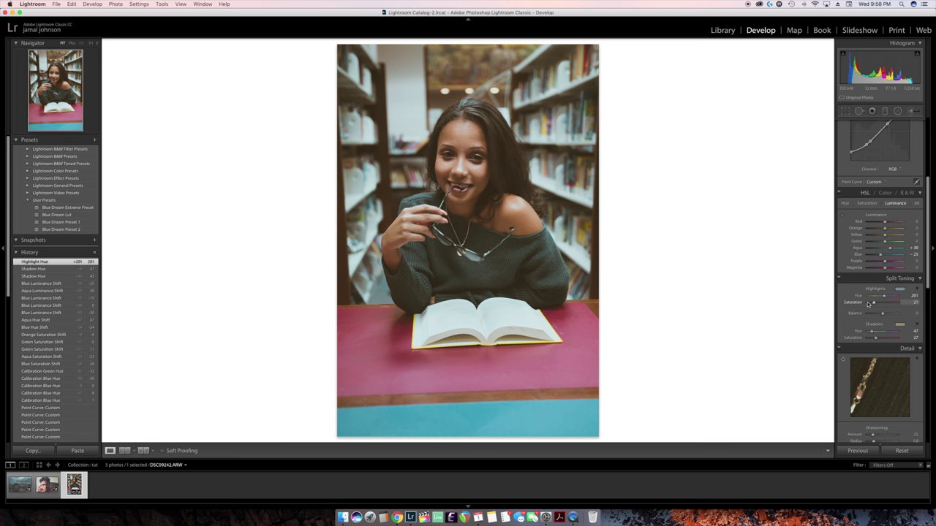
# Reduce the split-toning saturation to 12 for the highlights and 14 for the shadows
pyautogui.moveTo(874, 304); pyautogui.dragTo(872, 304)
pyautogui.moveTo(876, 338); pyautogui.dragTo(870, 342)
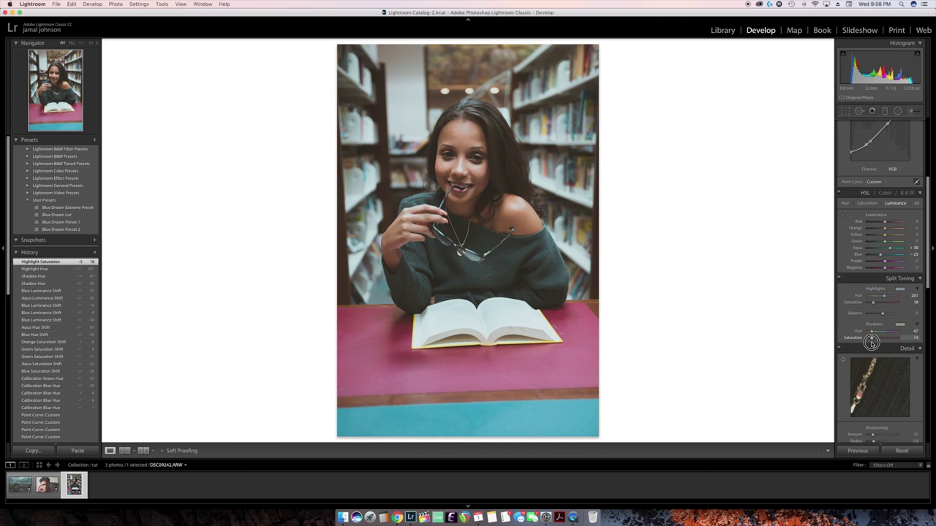
pyautogui.moveTo(871, 343)
pyautogui.mouseDown()
pyautogui.moveTo(890, 339)
pyautogui.moveTo(872, 338)
pyautogui.mouseUp()
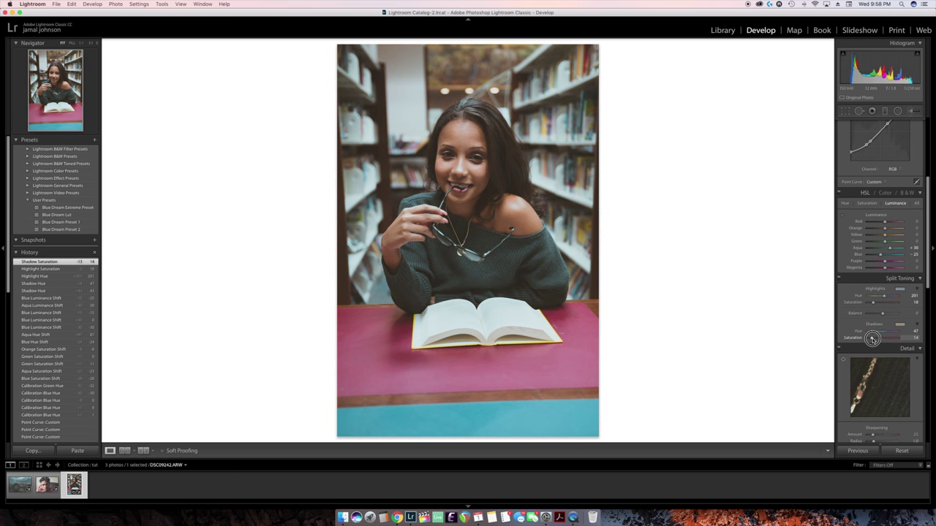
pyautogui.click(871, 338)
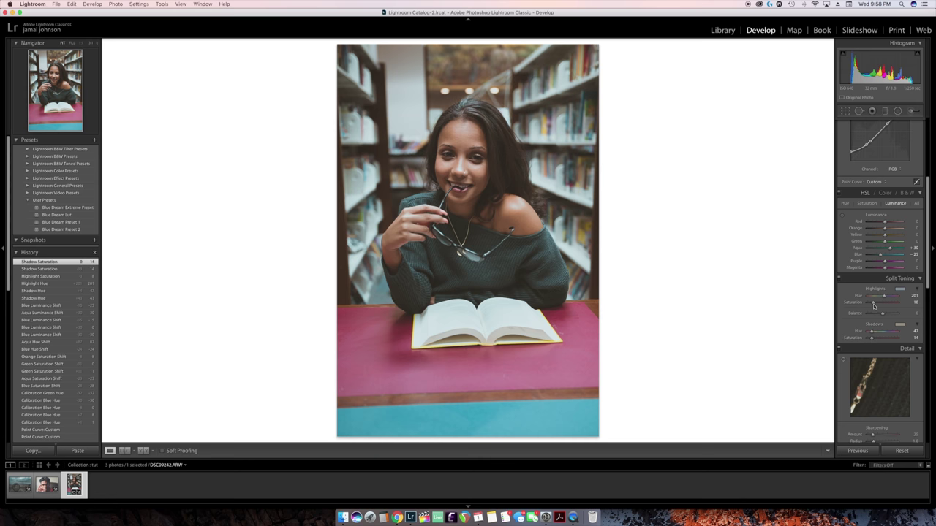
pyautogui.moveTo(874, 303); pyautogui.dragTo(871, 307)
pyautogui.moveTo(871, 306); pyautogui.dragTo(871, 305)
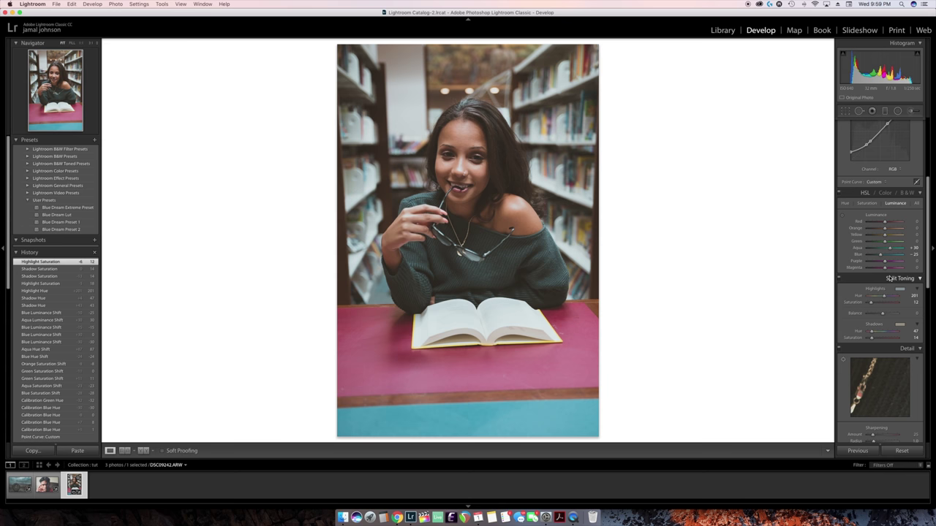
# Set the sharpening masking to 89 while previewing the black-and-white edge mask
pyautogui.scroll(-3, 889, 278)
pyautogui.scroll(8, 891, 278)
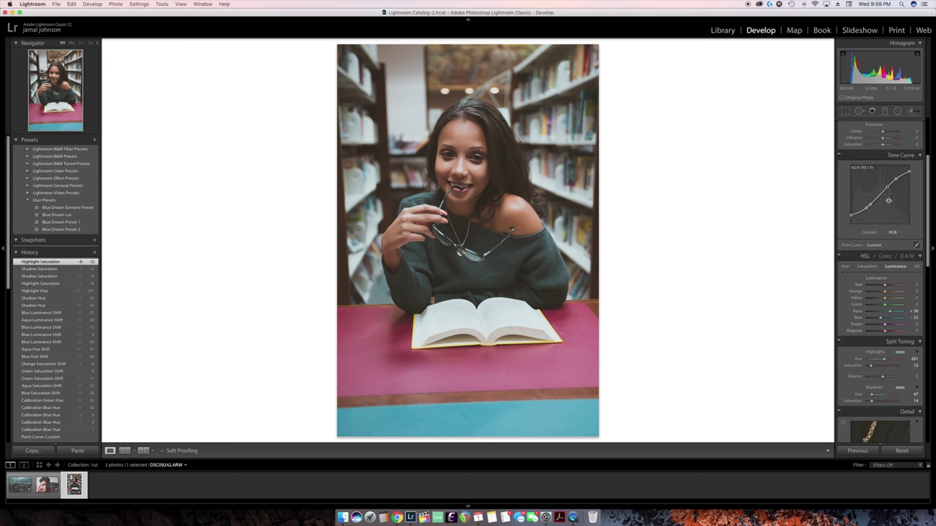
pyautogui.scroll(4, 888, 200)
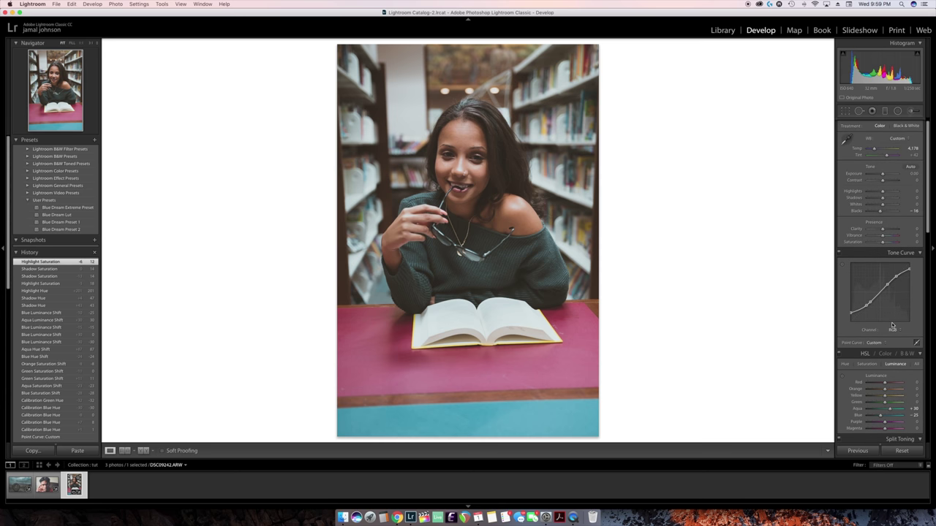
pyautogui.scroll(-2, 888, 317)
pyautogui.scroll(-9, 887, 316)
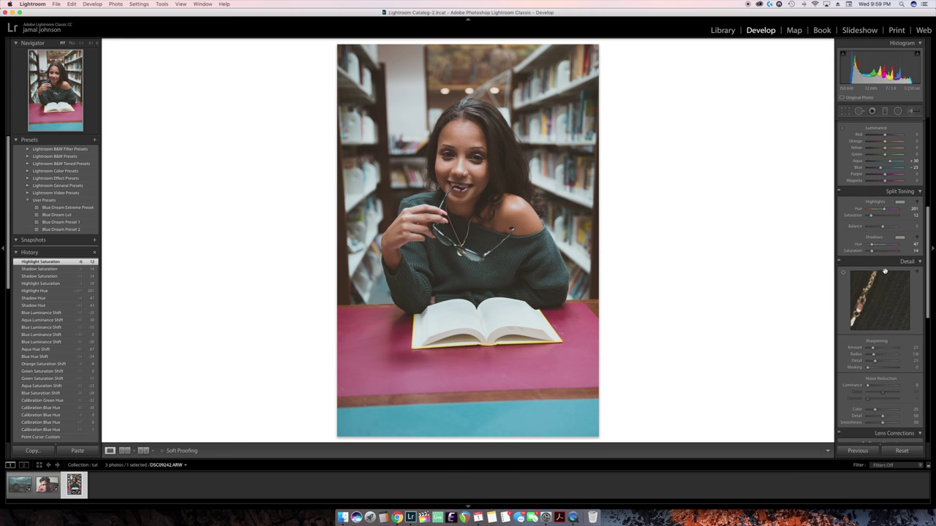
pyautogui.scroll(-1, 885, 272)
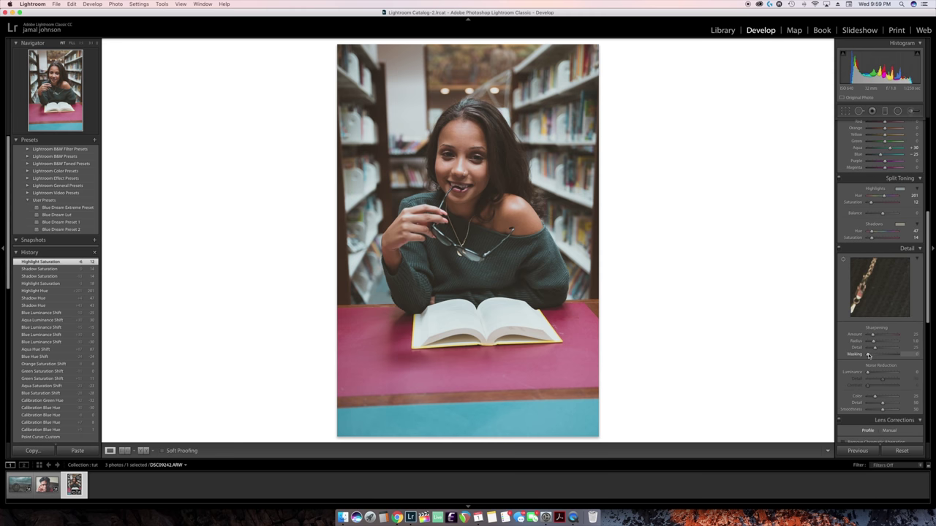
pyautogui.moveTo(869, 354)
pyautogui.mouseDown()
pyautogui.moveTo(899, 356)
pyautogui.moveTo(867, 359)
pyautogui.mouseUp()
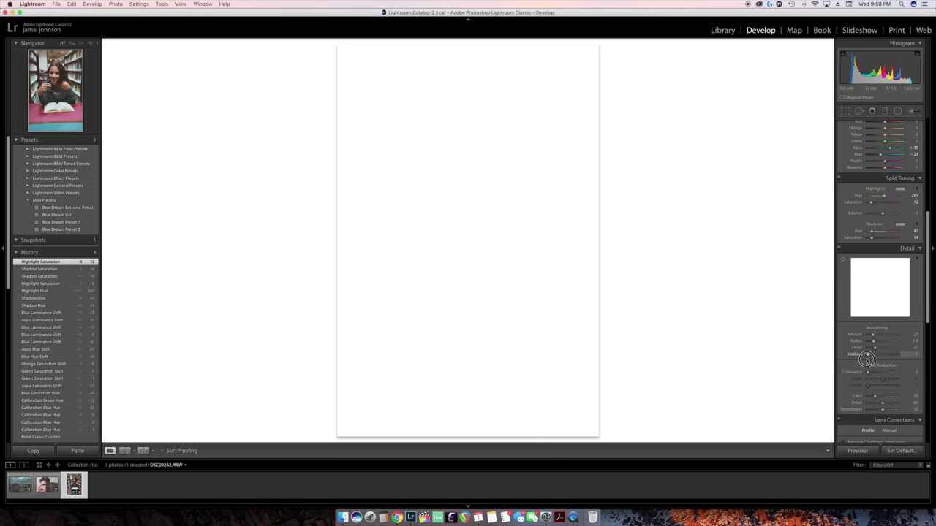
pyautogui.moveTo(866, 358); pyautogui.dragTo(894, 357)
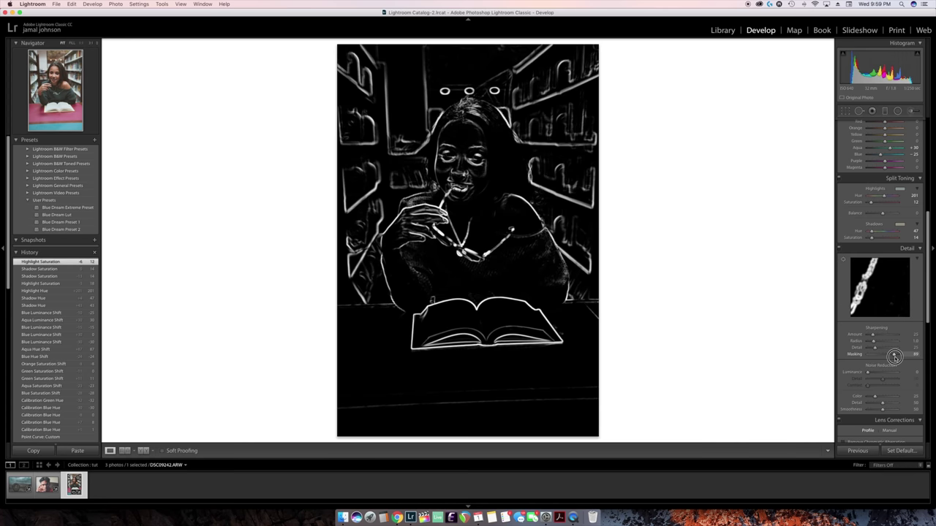
pyautogui.moveTo(894, 357); pyautogui.dragTo(895, 358)
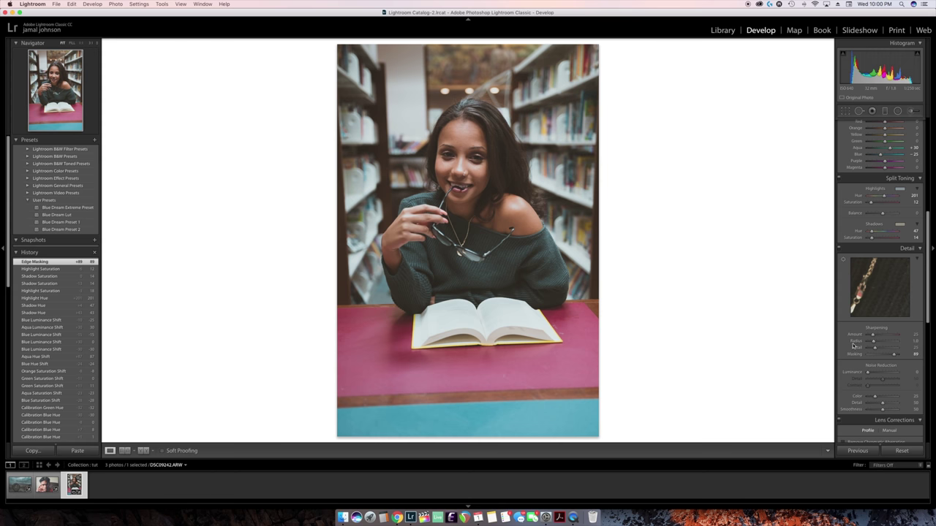
# Preview the sharpening edge mask again and set the sharpening detail to 68 and amount to 62
pyautogui.click(893, 356)
pyautogui.press('alt')
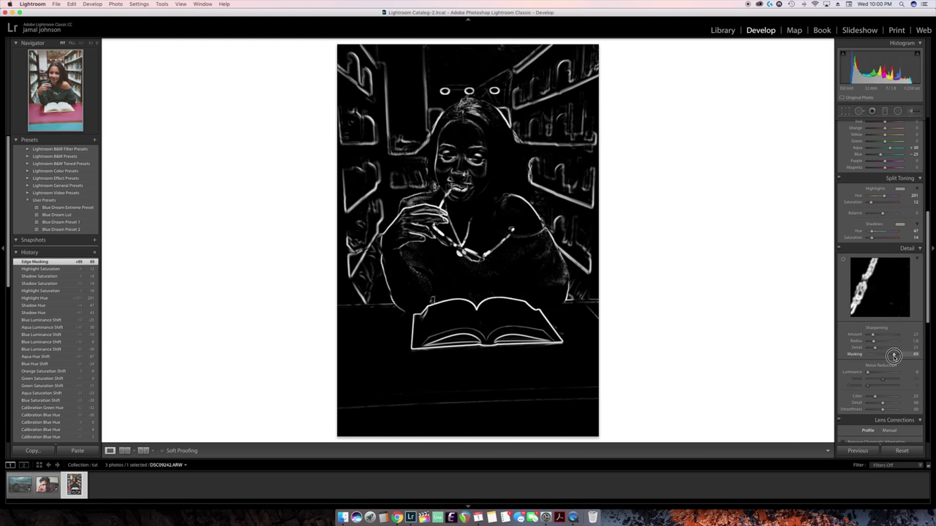
pyautogui.moveTo(894, 356); pyautogui.dragTo(881, 339)
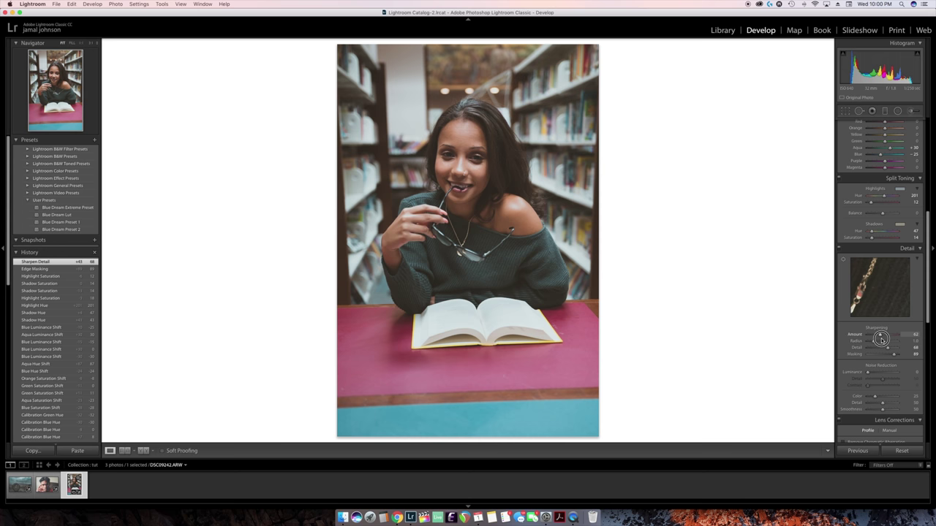
pyautogui.moveTo(881, 338); pyautogui.dragTo(882, 340)
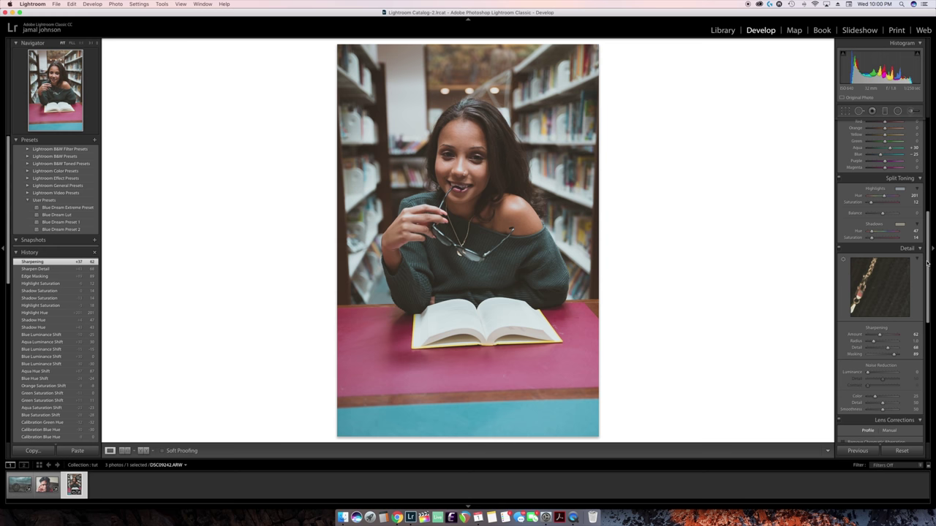
# Raise the luminance noise reduction on the library photo to 100
pyautogui.moveTo(927, 262); pyautogui.dragTo(927, 282)
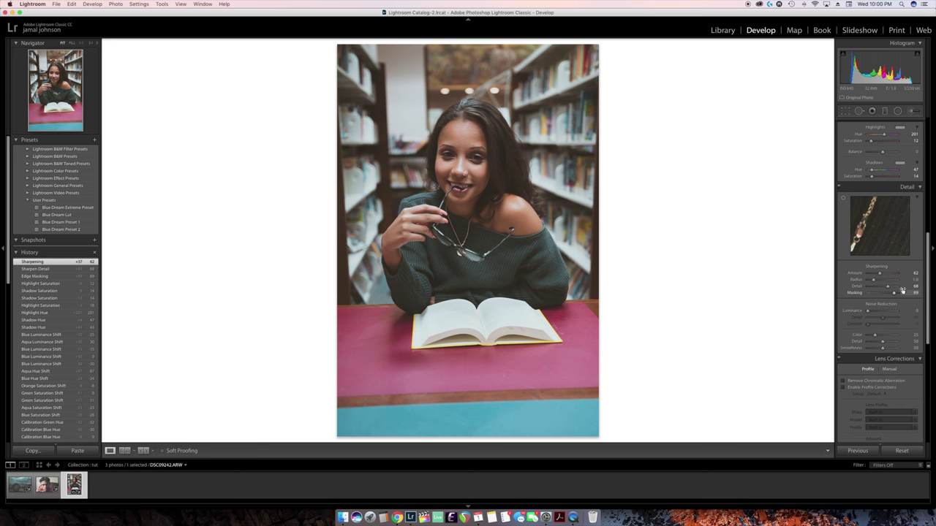
pyautogui.click(868, 312)
pyautogui.moveTo(868, 312); pyautogui.dragTo(870, 312)
pyautogui.moveTo(871, 312); pyautogui.dragTo(911, 311)
pyautogui.moveTo(911, 311)
pyautogui.mouseDown()
pyautogui.moveTo(864, 314)
pyautogui.moveTo(914, 320)
pyautogui.mouseUp()
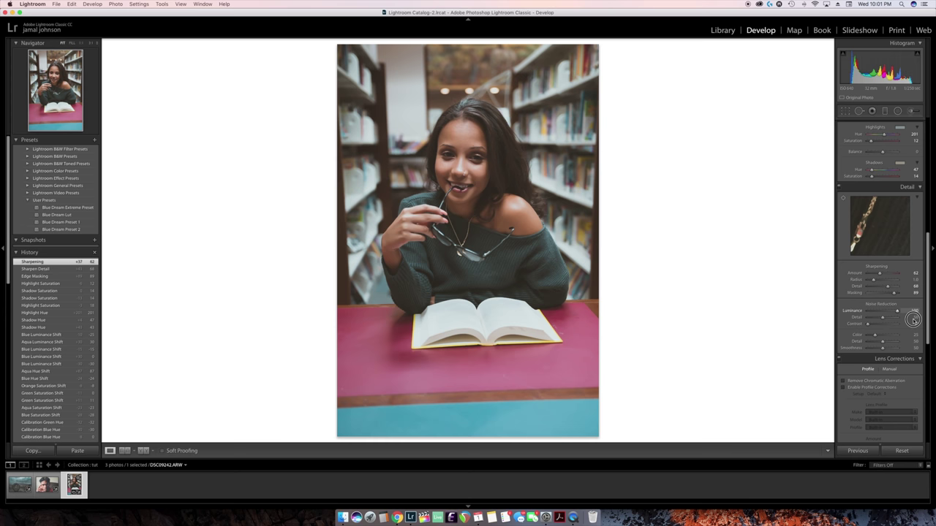
pyautogui.moveTo(913, 320); pyautogui.dragTo(912, 319)
# Lower the library photo's clarity to -14 to soften it
pyautogui.scroll(2, 893, 300)
pyautogui.scroll(3, 895, 298)
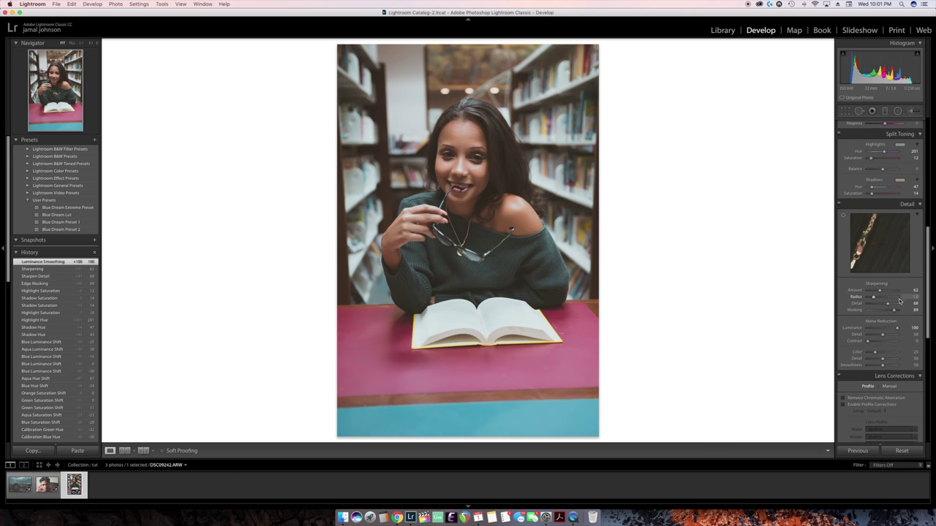
pyautogui.scroll(10, 897, 292)
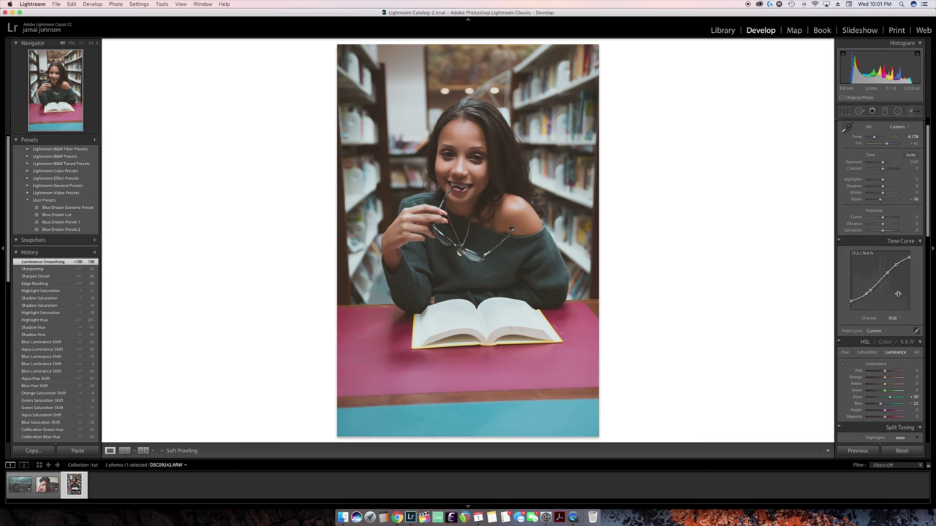
pyautogui.moveTo(884, 238); pyautogui.dragTo(880, 237)
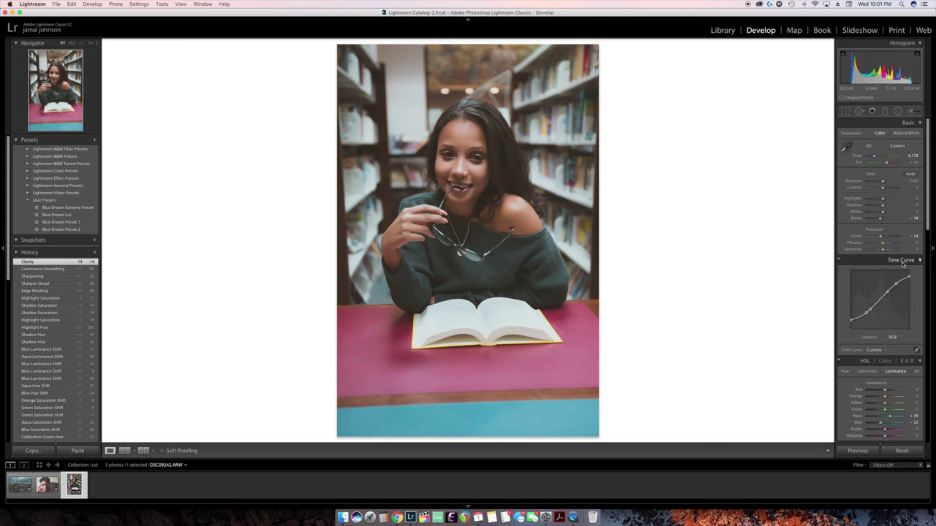
# Review the split toning, sharpening, noise reduction, lens correction and effects settings of the library photo
pyautogui.scroll(-5, 878, 308)
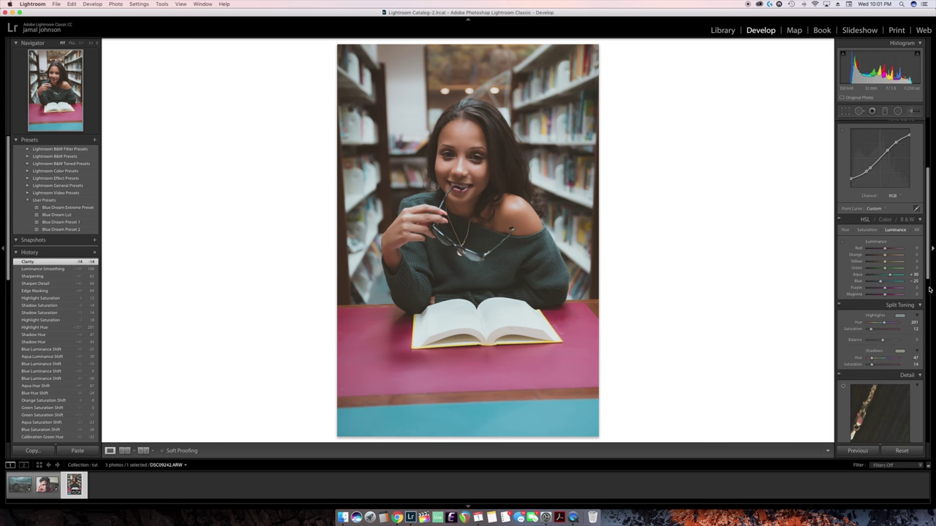
pyautogui.scroll(-2, 881, 365)
pyautogui.scroll(-4, 884, 401)
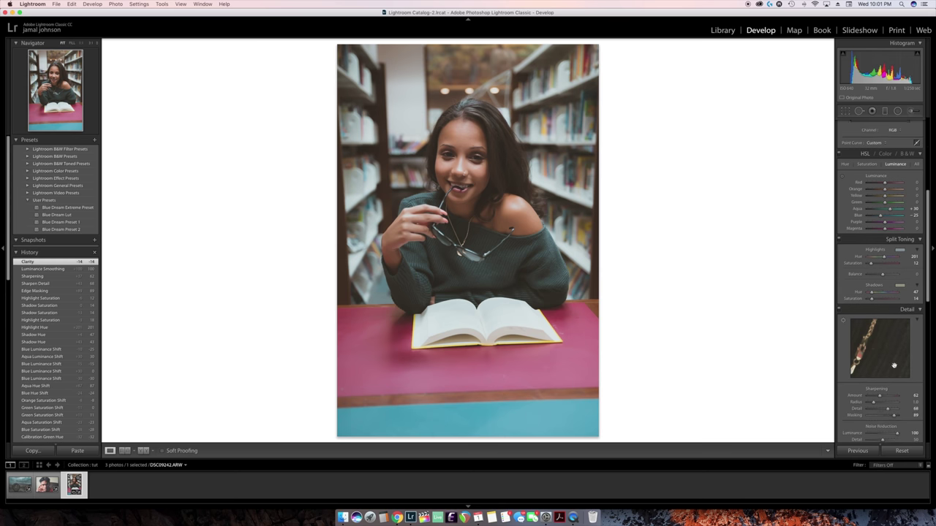
pyautogui.scroll(-3, 903, 362)
pyautogui.scroll(-1, 903, 362)
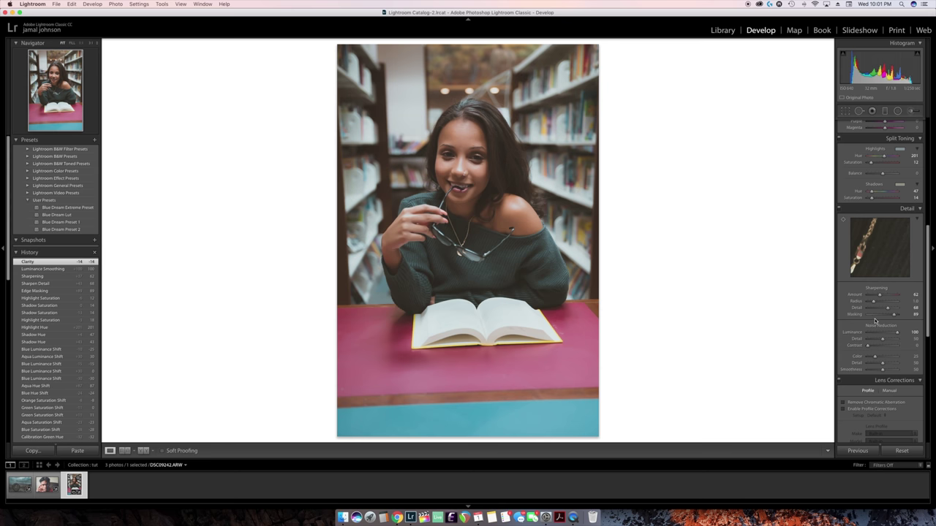
pyautogui.scroll(-2, 877, 316)
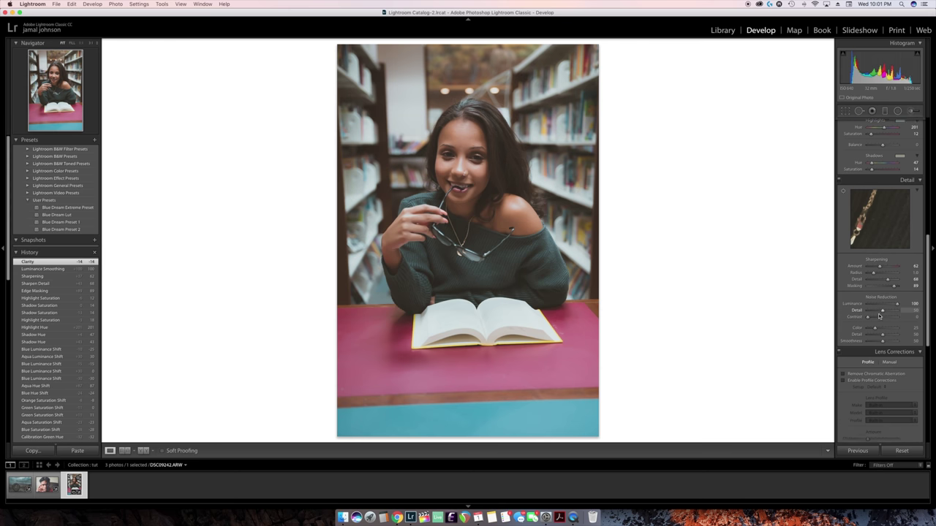
pyautogui.scroll(-2, 880, 311)
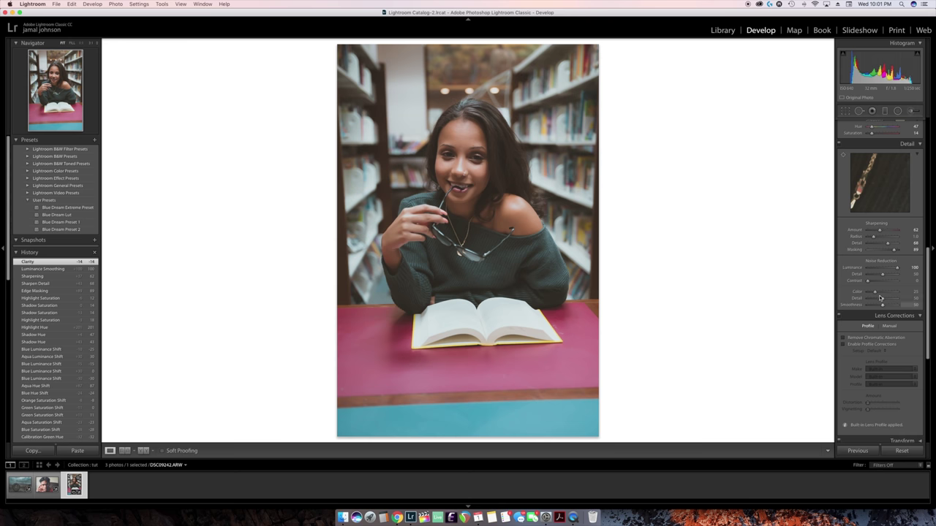
pyautogui.scroll(-2, 881, 311)
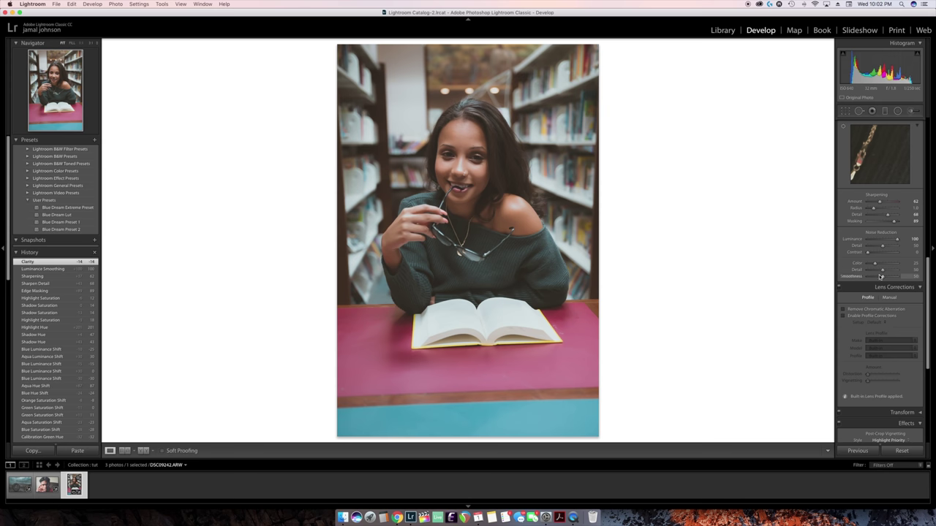
pyautogui.scroll(-2, 875, 274)
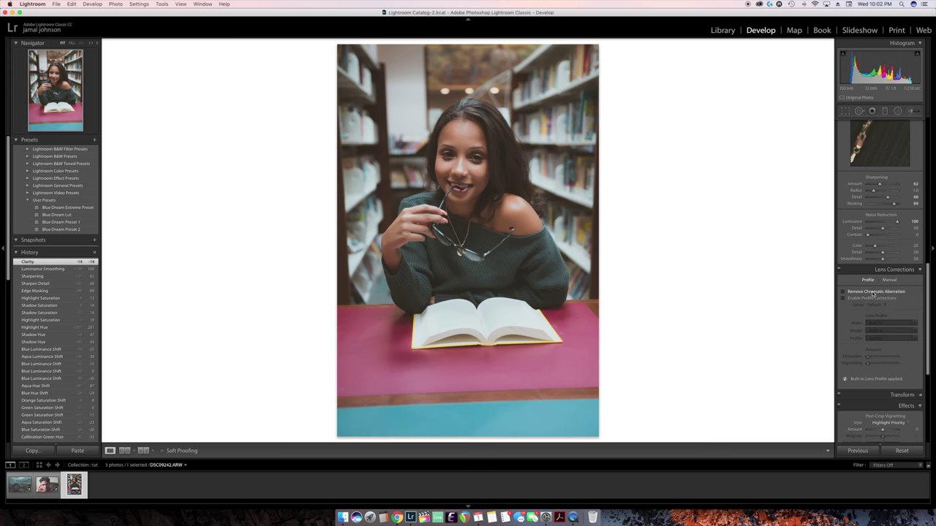
pyautogui.scroll(-8, 873, 292)
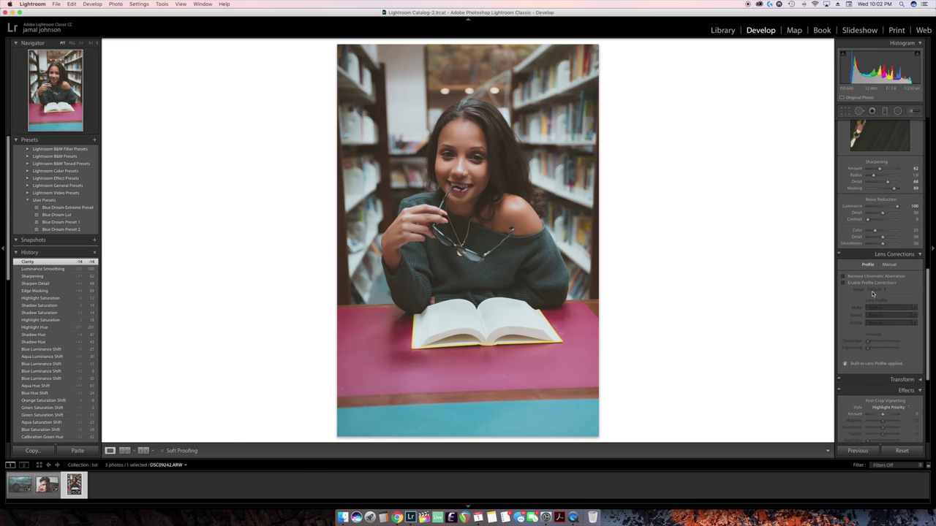
pyautogui.scroll(5, 872, 292)
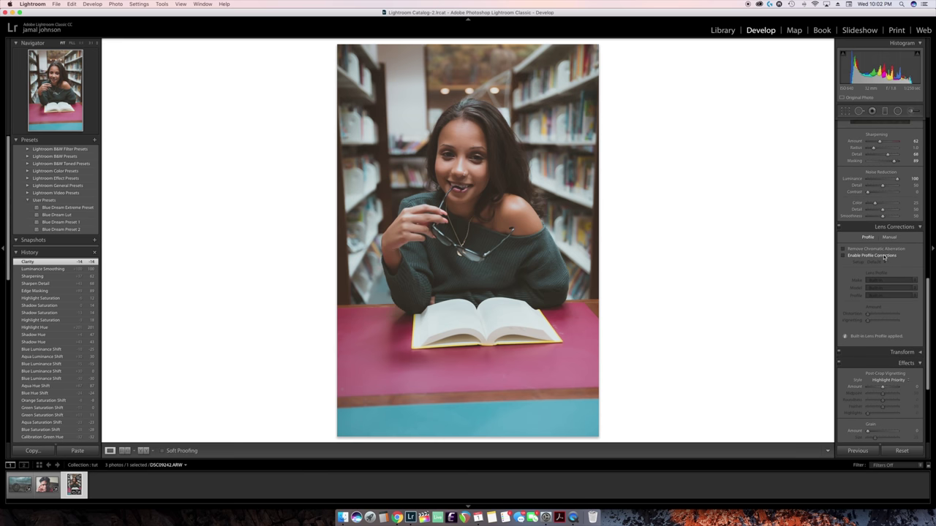
pyautogui.scroll(-9, 877, 259)
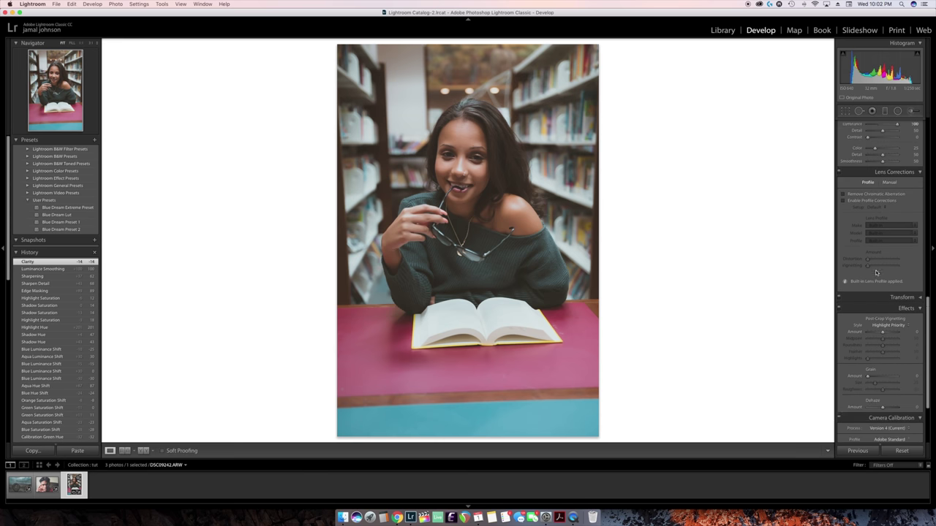
# Turn on chromatic aberration removal for the library photo
pyautogui.scroll(2, 877, 259)
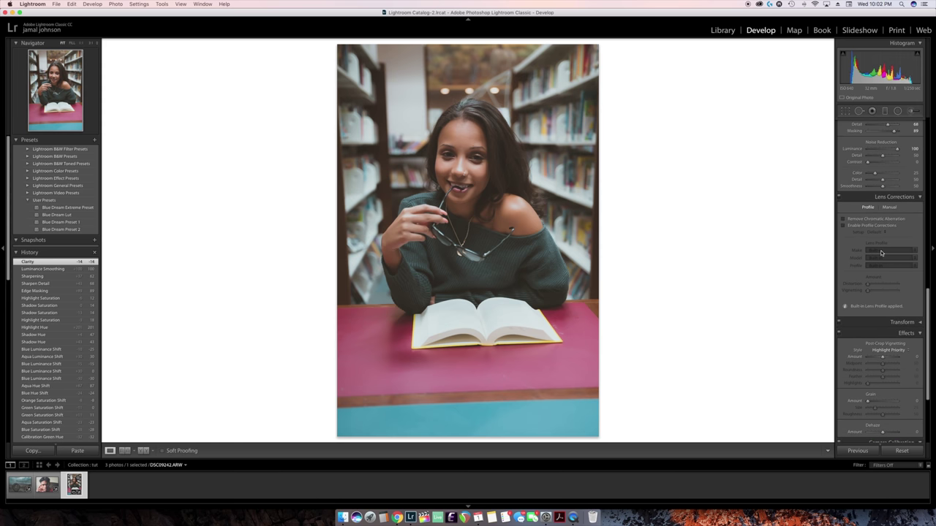
pyautogui.scroll(-4, 883, 260)
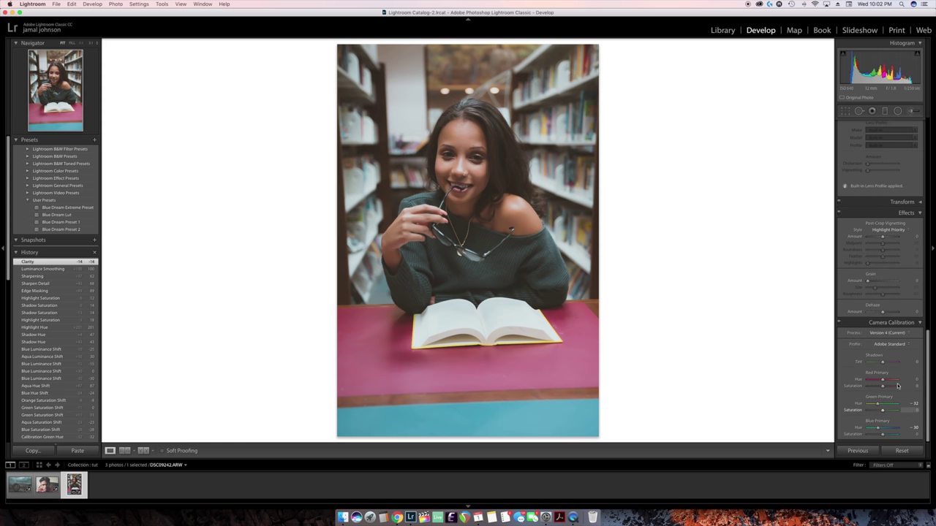
pyautogui.scroll(10, 851, 340)
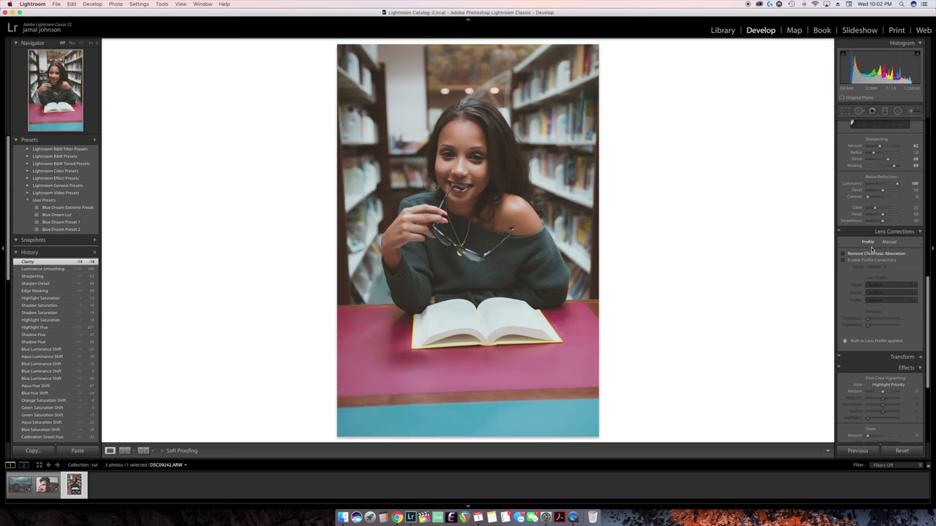
pyautogui.click(869, 255)
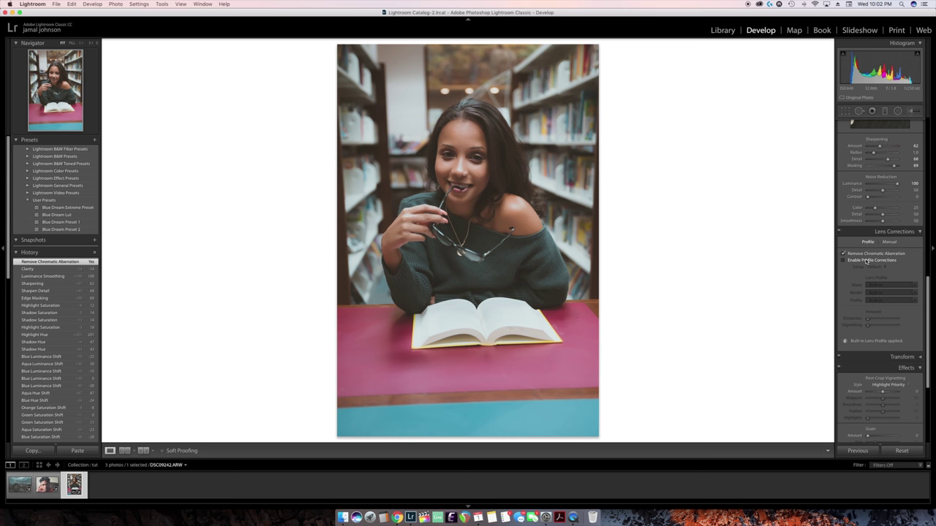
# Try the Sigma lens profile correction on the library photo, compare it on and off, and leave profile corrections disabled
pyautogui.click(882, 286)
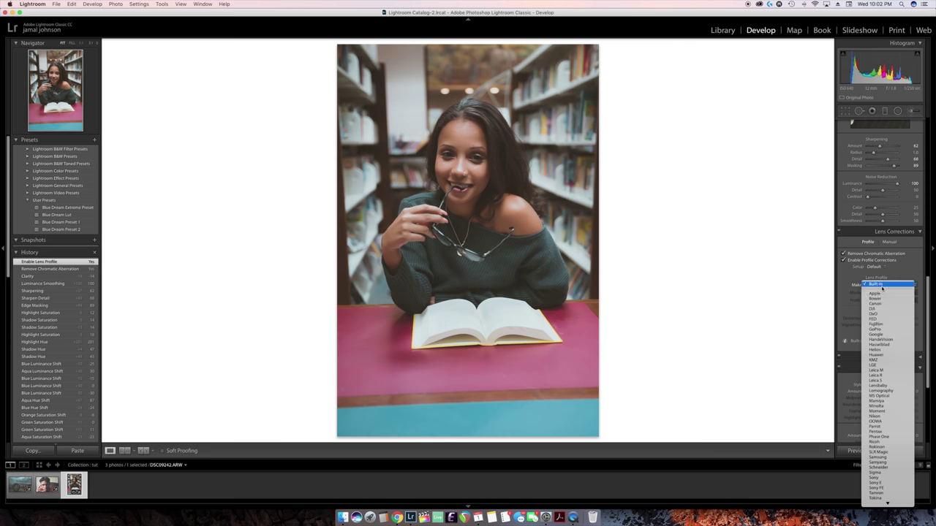
pyautogui.click(882, 473)
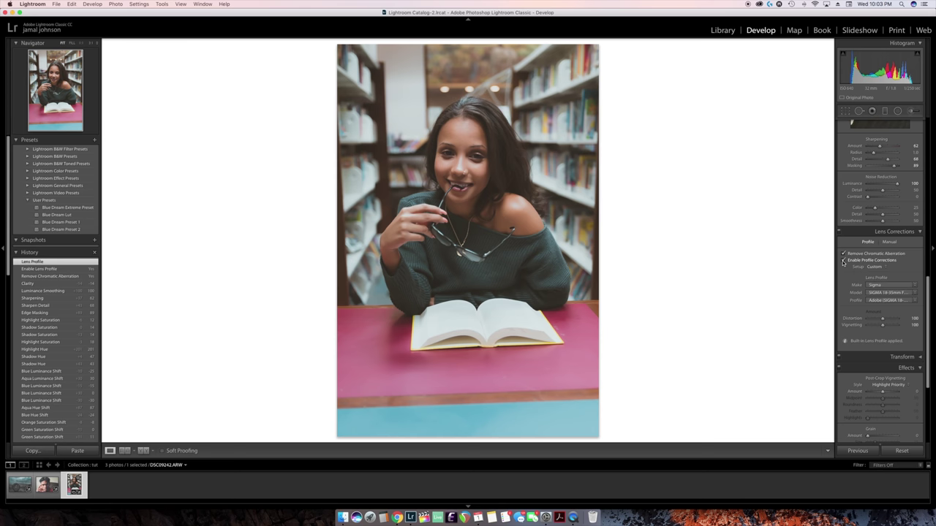
pyautogui.click(843, 261)
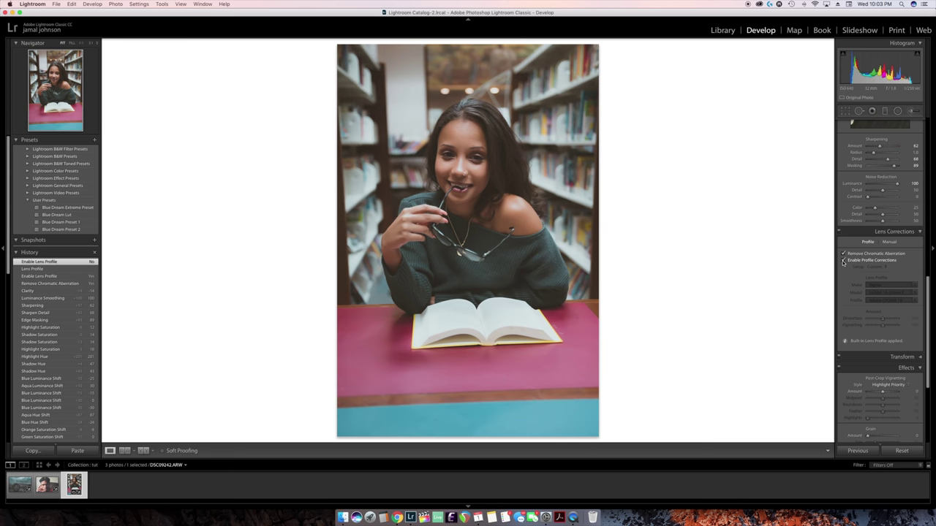
pyautogui.click(843, 261)
pyautogui.click(843, 261)
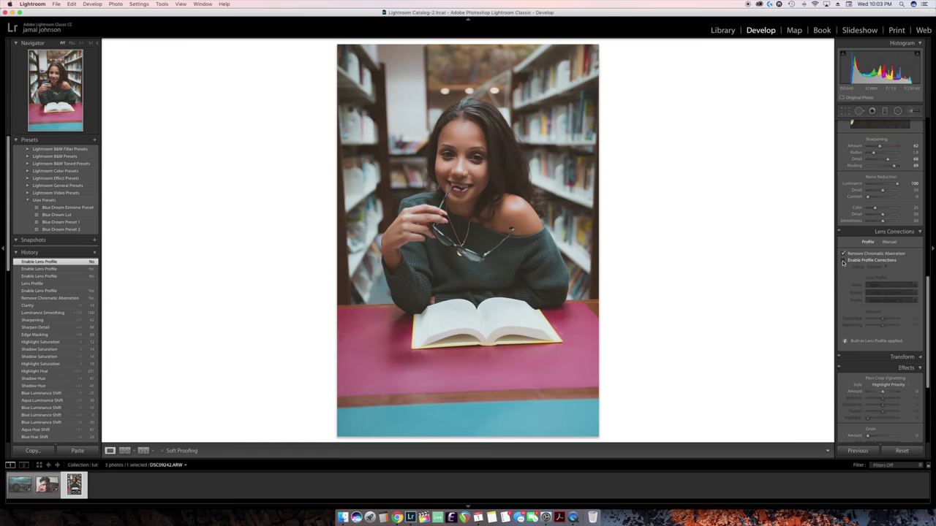
pyautogui.click(843, 261)
pyautogui.click(843, 261)
pyautogui.click(843, 261)
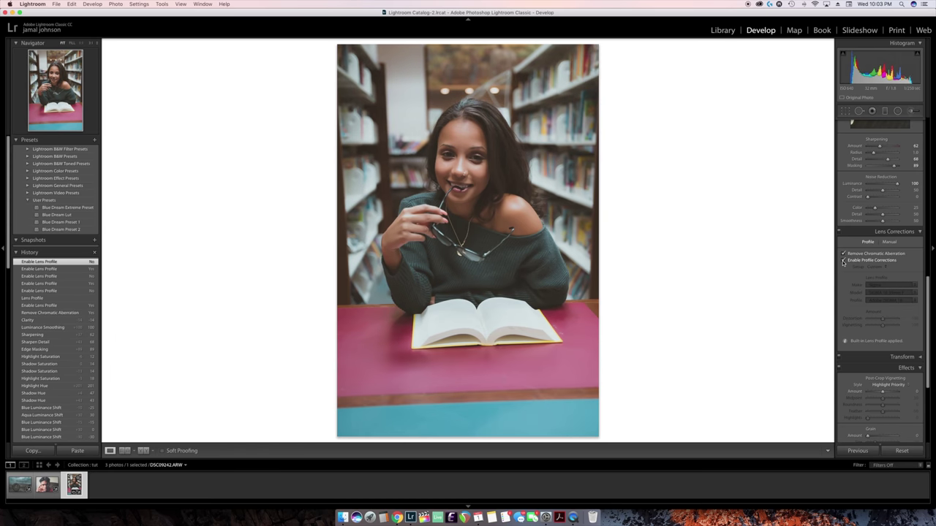
pyautogui.click(843, 261)
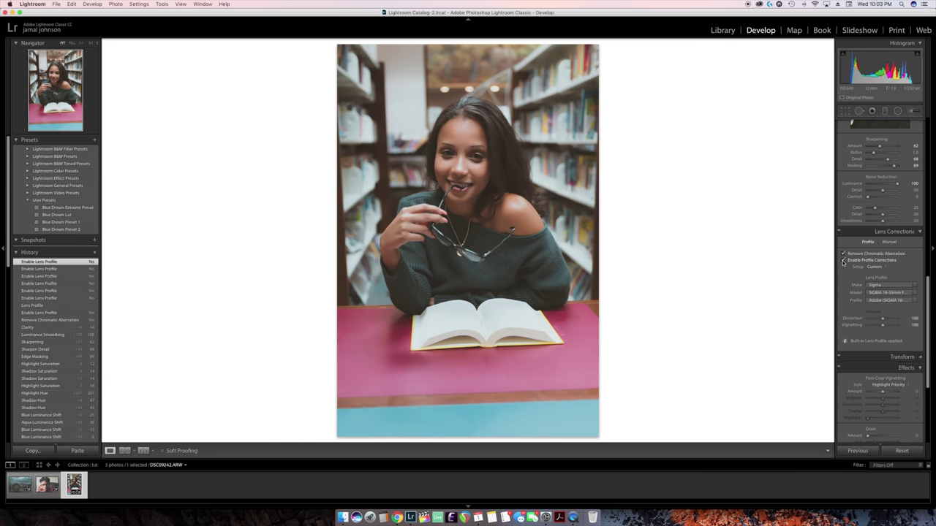
pyautogui.click(844, 261)
pyautogui.click(843, 261)
pyautogui.click(844, 261)
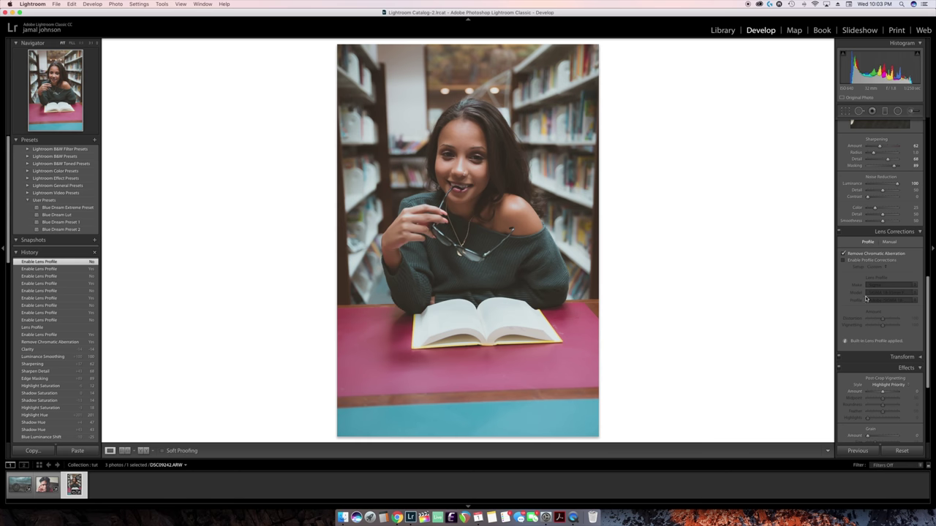
# Raise the library photo's dehaze amount to +11
pyautogui.scroll(-3, 865, 299)
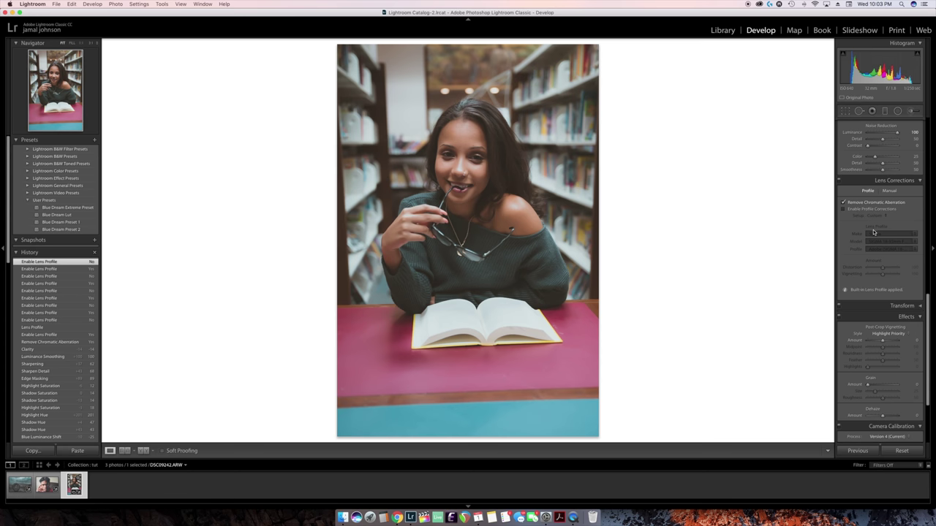
pyautogui.scroll(-5, 873, 232)
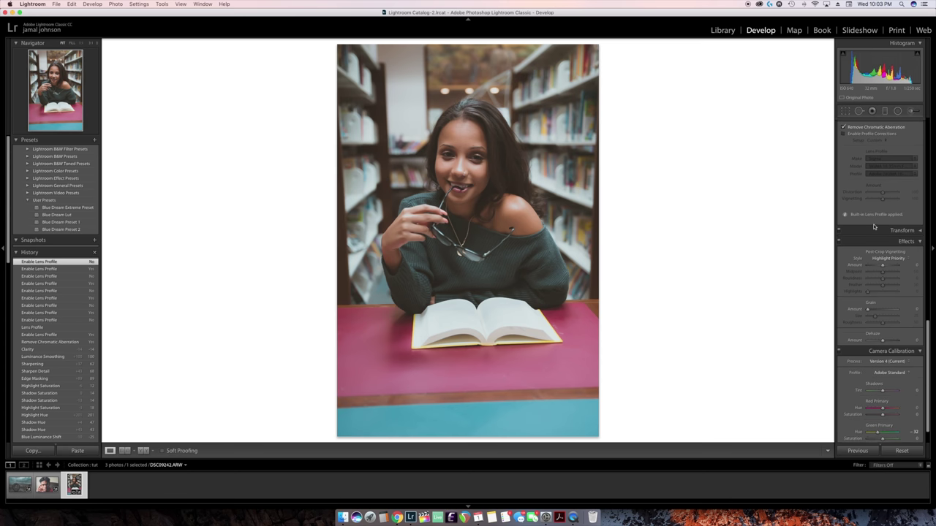
pyautogui.scroll(-1, 891, 193)
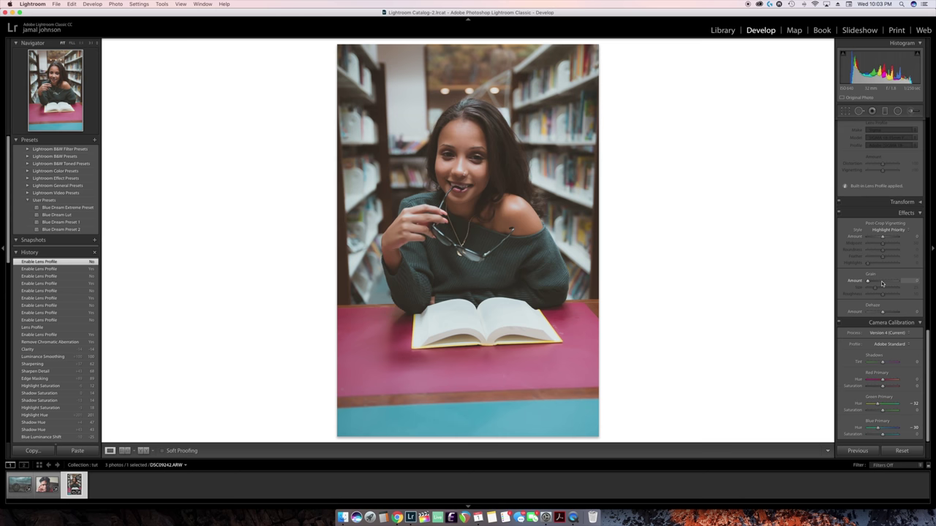
pyautogui.moveTo(888, 309)
pyautogui.mouseDown()
pyautogui.moveTo(881, 313)
pyautogui.moveTo(903, 313)
pyautogui.moveTo(884, 314)
pyautogui.mouseUp()
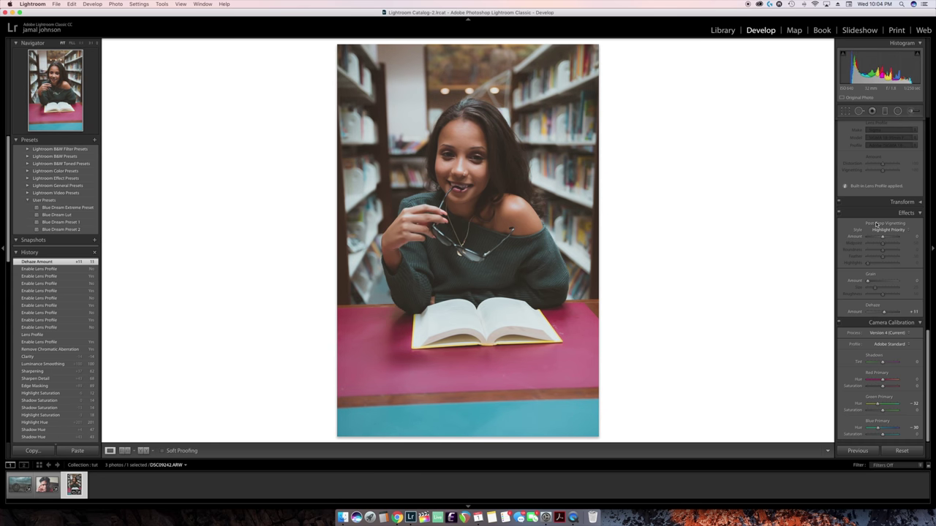
# Add film grain to the library photo with an amount of 49
pyautogui.click(877, 283)
pyautogui.moveTo(878, 283); pyautogui.dragTo(882, 284)
pyautogui.moveTo(882, 284); pyautogui.dragTo(882, 285)
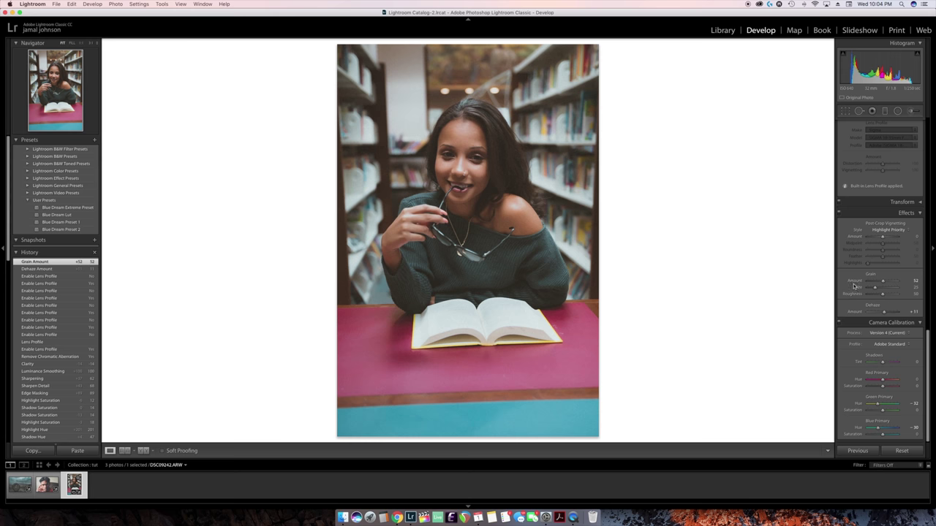
pyautogui.moveTo(883, 284); pyautogui.dragTo(883, 284)
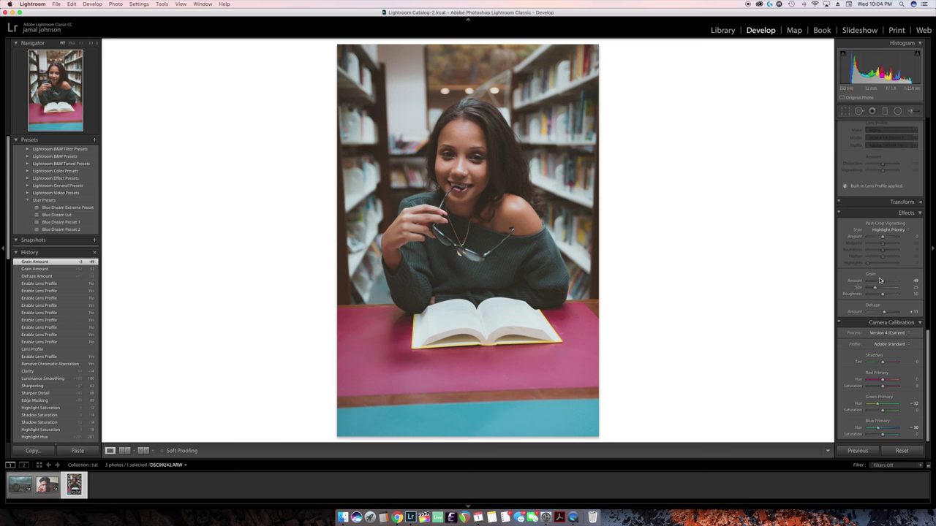
# Lower the orange saturation of the library photo to -18 to tone down the skin
pyautogui.scroll(3, 885, 267)
pyautogui.scroll(4, 885, 265)
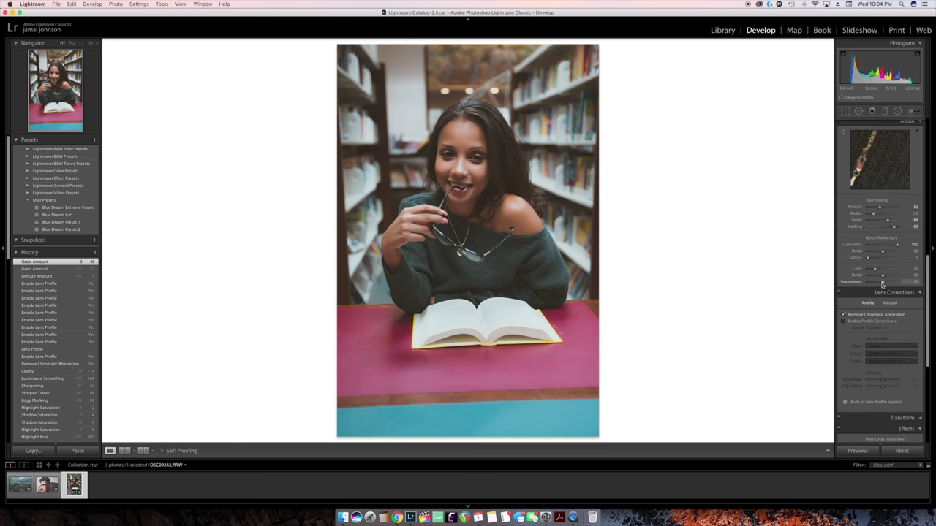
pyautogui.scroll(1, 883, 284)
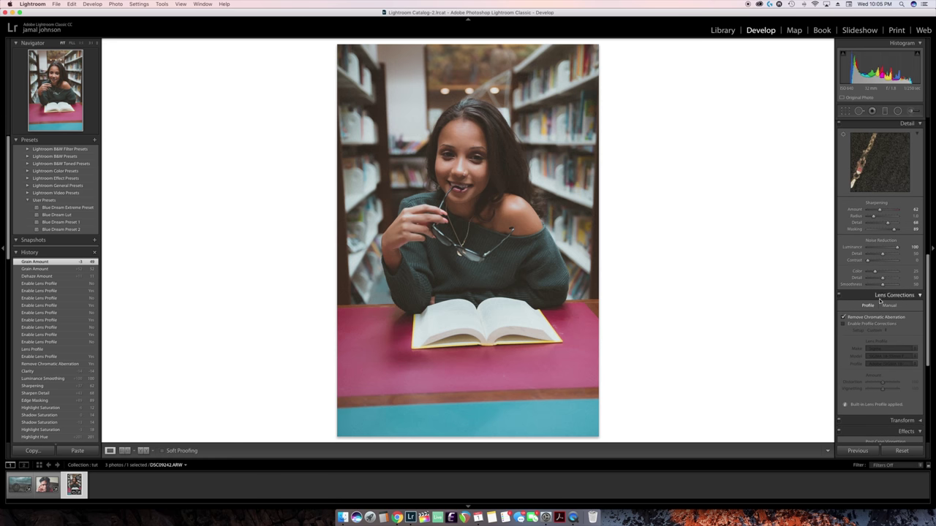
pyautogui.scroll(3, 881, 260)
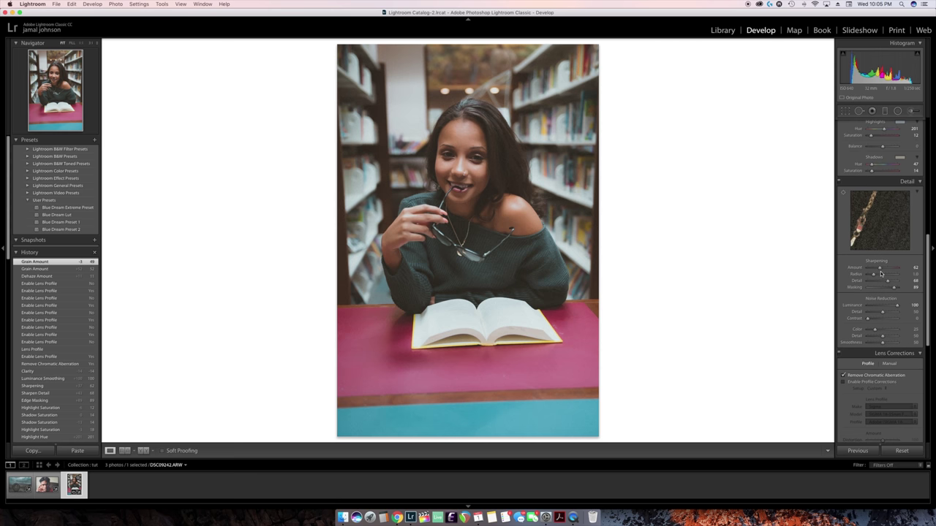
pyautogui.scroll(10, 880, 272)
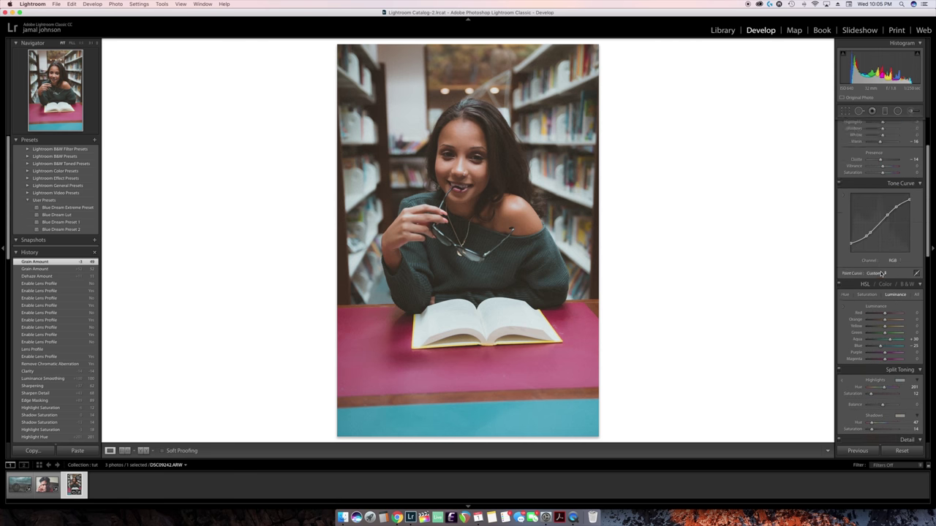
pyautogui.scroll(-3, 882, 270)
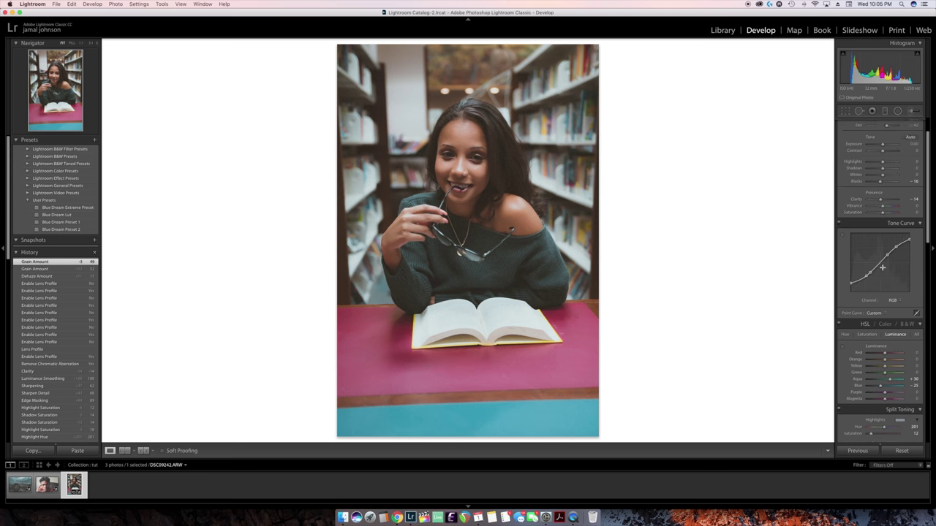
pyautogui.scroll(-2, 884, 268)
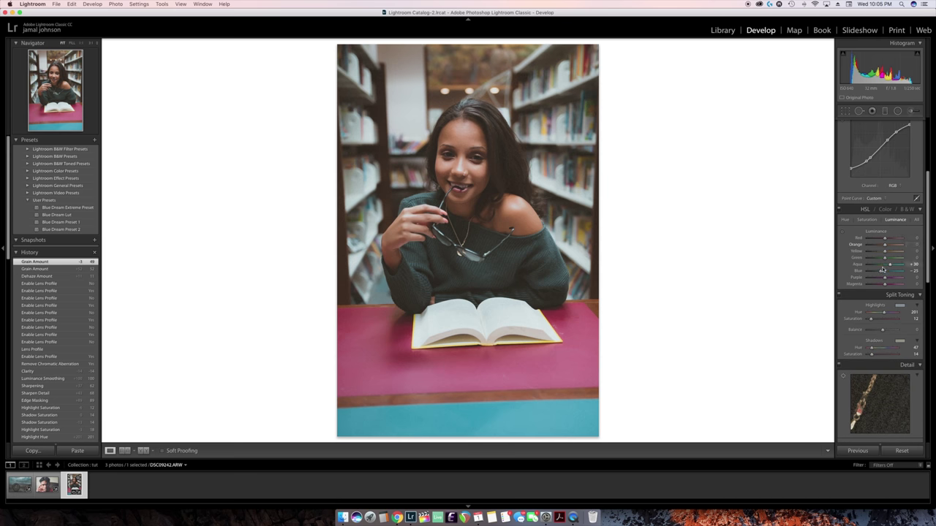
pyautogui.click(868, 220)
pyautogui.click(883, 247)
pyautogui.moveTo(883, 247); pyautogui.dragTo(881, 247)
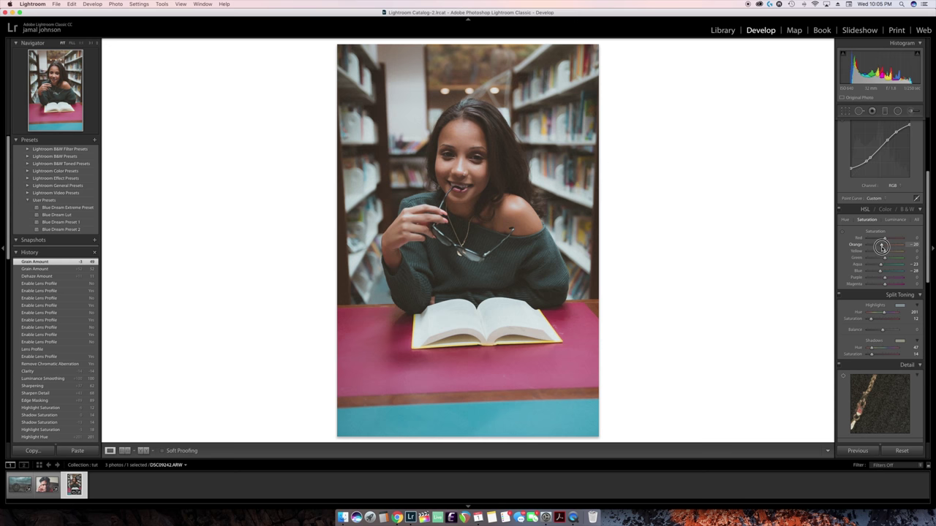
pyautogui.moveTo(881, 247); pyautogui.dragTo(883, 249)
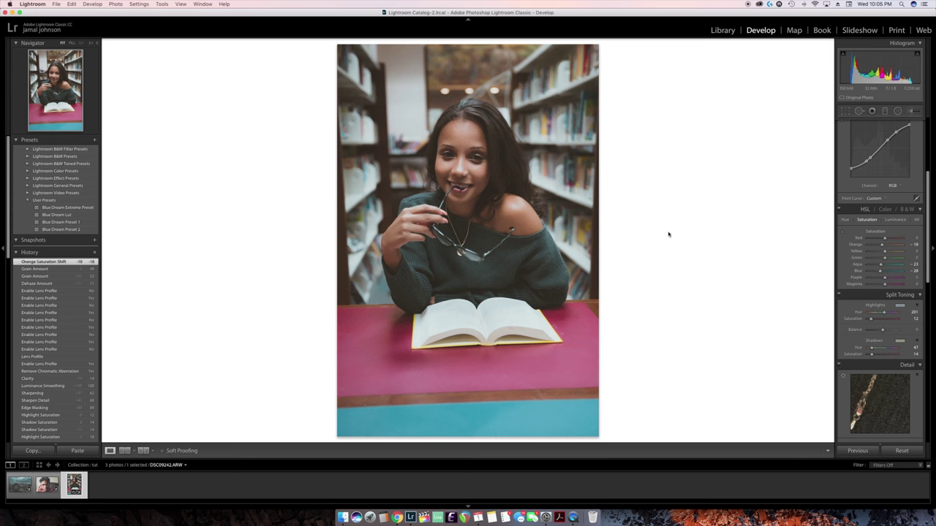
# Compare the edited library photo with its original version several times, ending on the edited version
pyautogui.press('\\')
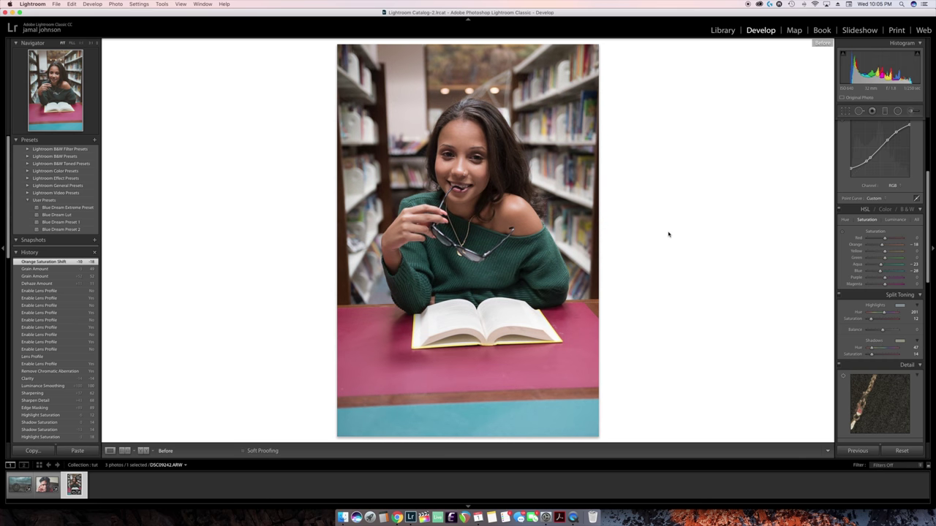
pyautogui.press('\\')
pyautogui.press('\\')
pyautogui.press('\\')
pyautogui.press('\\')
pyautogui.press('\\')
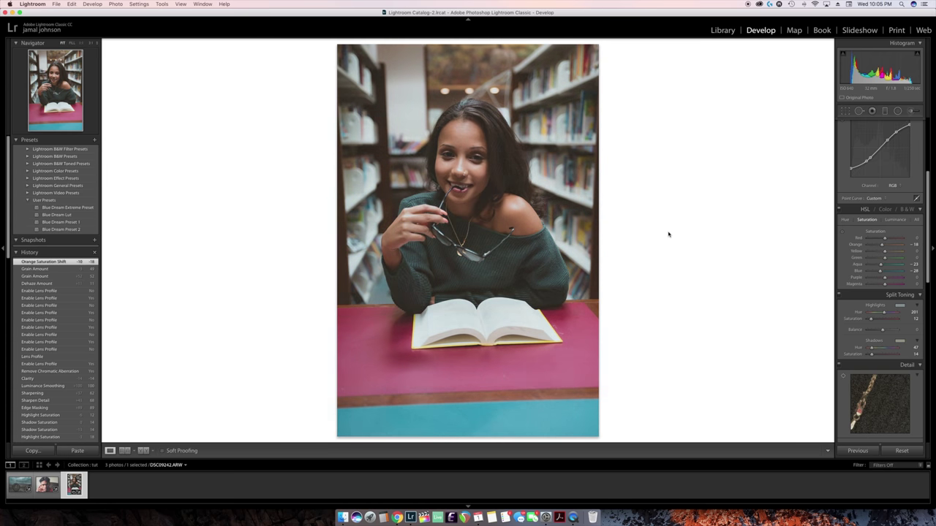
pyautogui.press('\\')
pyautogui.press('\\')
pyautogui.press('\\')
pyautogui.press('\\')
pyautogui.press('\\')
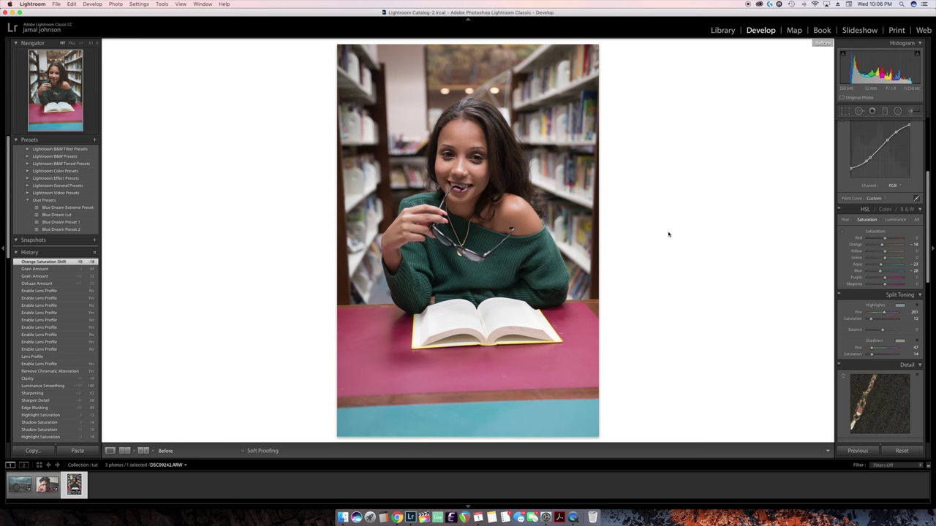
pyautogui.press('\\')
pyautogui.press('\\')
pyautogui.press('\\')
pyautogui.press('\\')
pyautogui.press('\\')
pyautogui.press('\\')
pyautogui.press('\\')
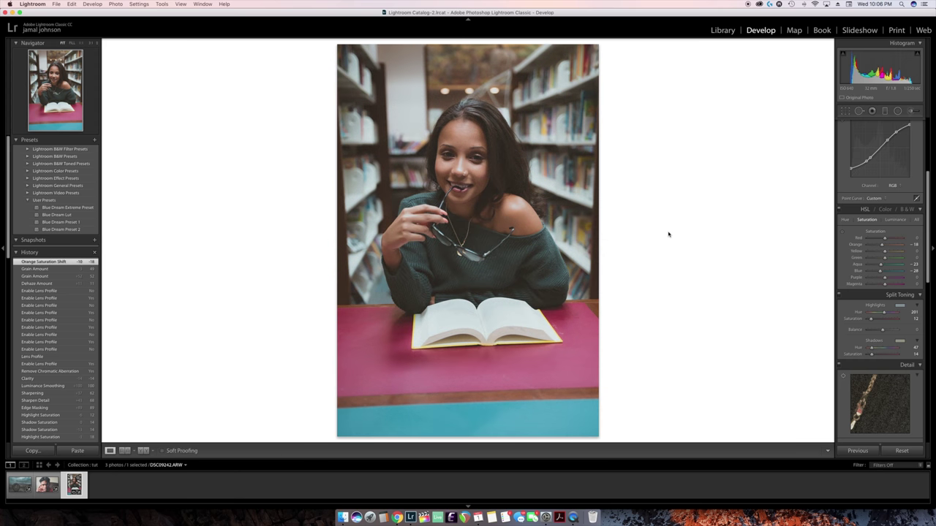
pyautogui.press('\\')
pyautogui.press('\\')
pyautogui.press('\\')
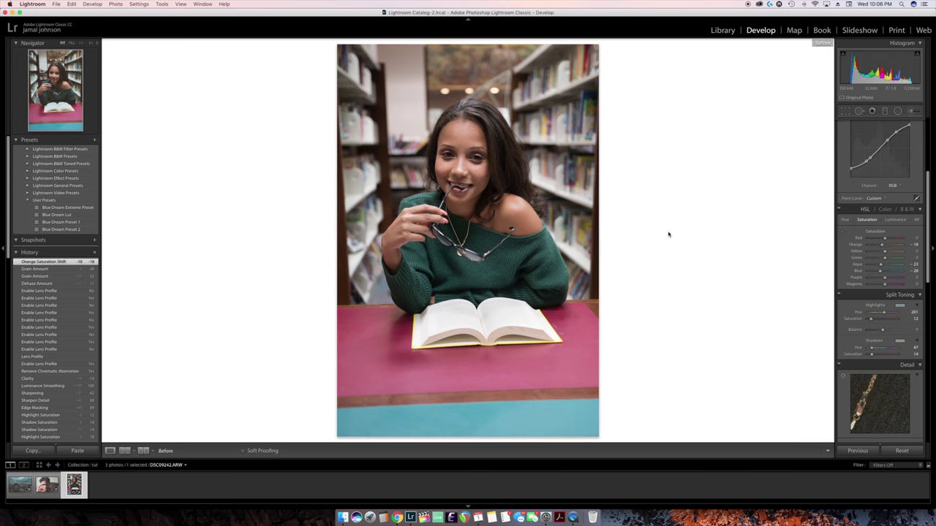
pyautogui.press('\\')
pyautogui.press('\\')
pyautogui.press('\\')
pyautogui.press('\\')
pyautogui.press('\\')
pyautogui.press('\\')
pyautogui.press('\\')
pyautogui.press('\\')
pyautogui.press('\\')
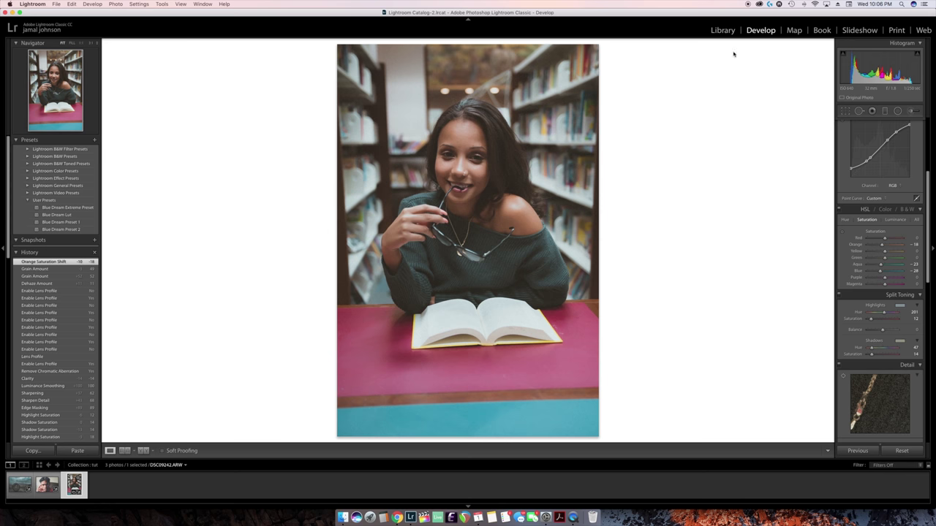
# Set the library photo's basic tone to exposure +0.30, highlights -58 and blacks -14
pyautogui.scroll(5, 898, 146)
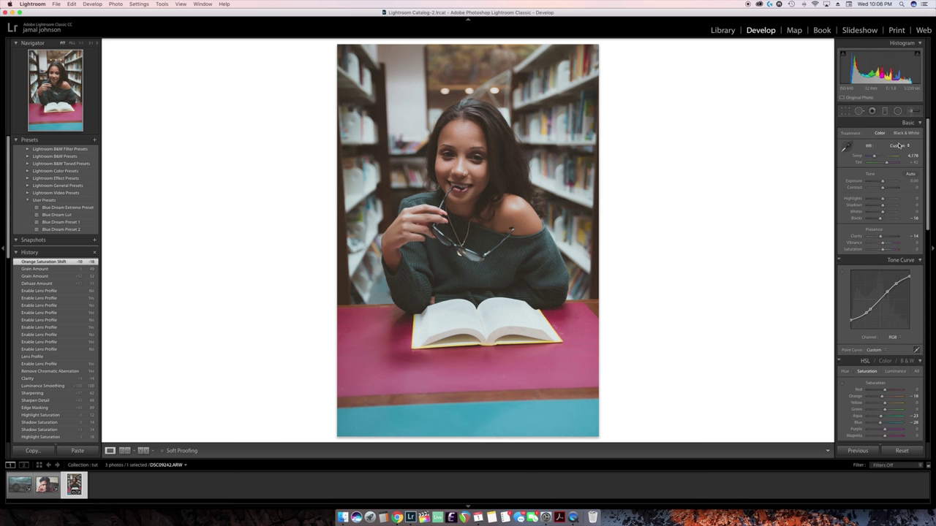
pyautogui.moveTo(883, 184); pyautogui.dragTo(874, 204)
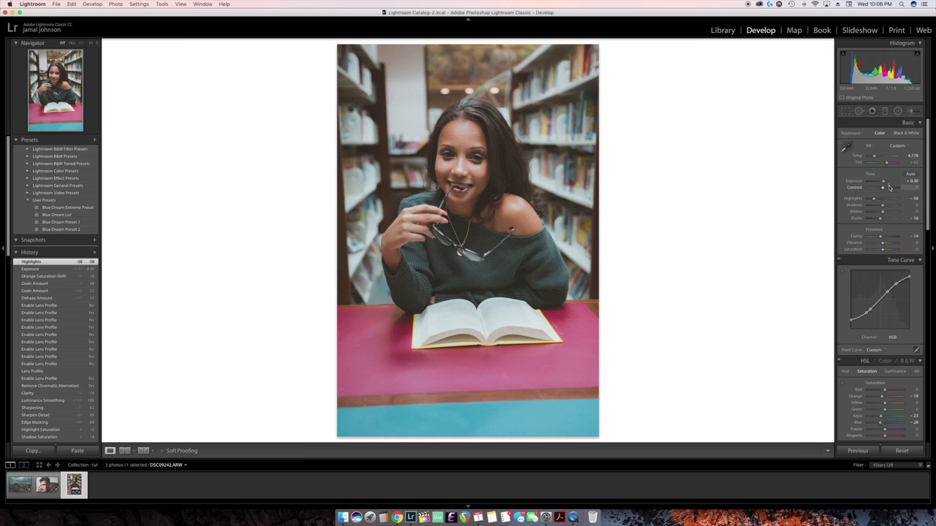
pyautogui.press(',')
pyautogui.moveTo(880, 219); pyautogui.dragTo(881, 221)
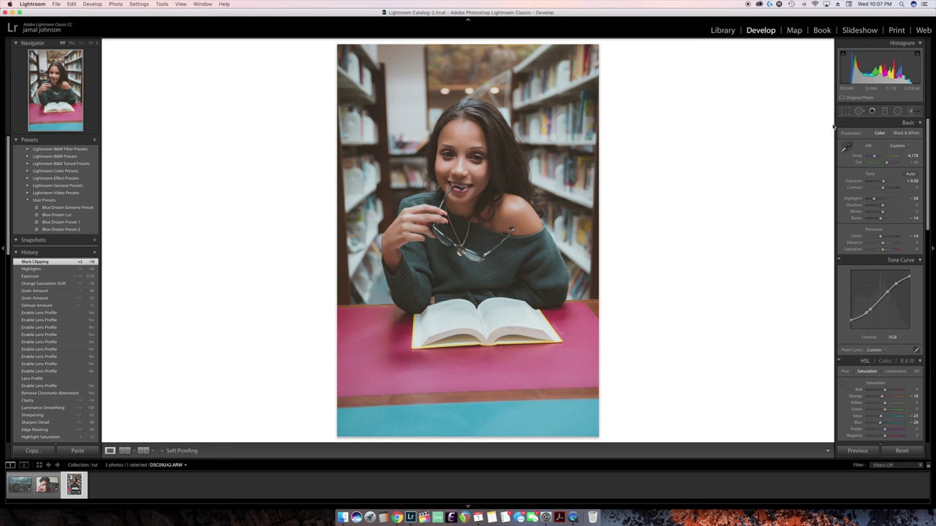
# Check the adjusted exposure, highlights and blacks by comparing the photo before and after editing
pyautogui.press('\\')
pyautogui.press('\\')
pyautogui.press('\\')
pyautogui.press('\\')
pyautogui.scroll(-1, 891, 185)
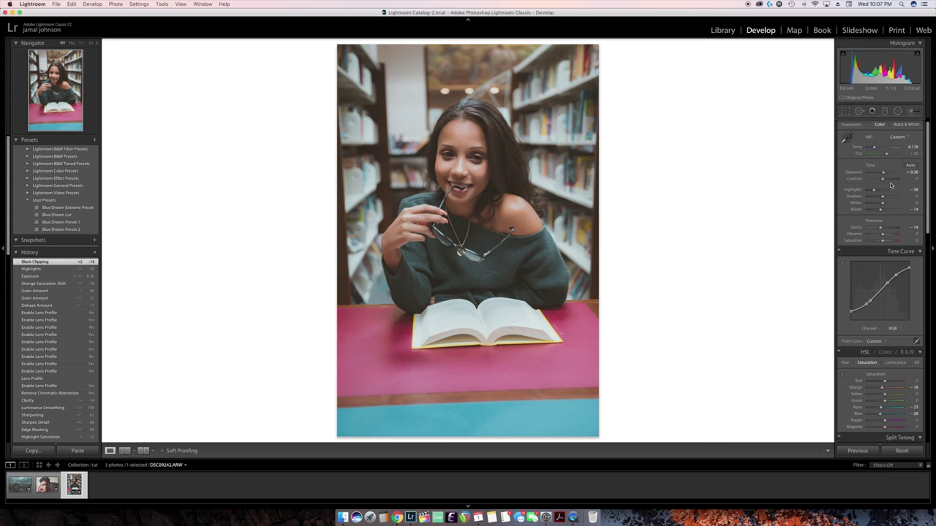
# Review the library photo's develop settings from basic tone through tone curve, HSL, split toning, detail and effects to camera calibration
pyautogui.scroll(-10, 891, 185)
pyautogui.scroll(8, 895, 210)
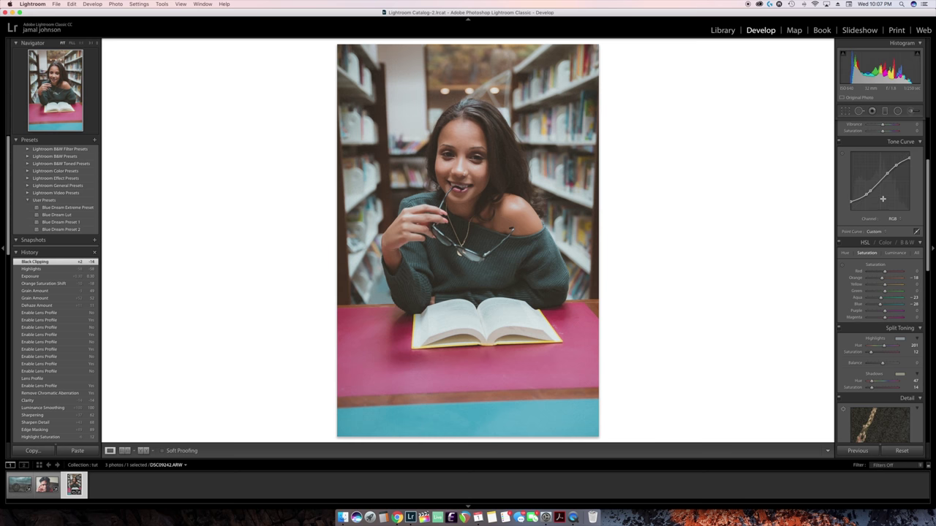
pyautogui.scroll(-4, 883, 199)
pyautogui.scroll(-10, 886, 198)
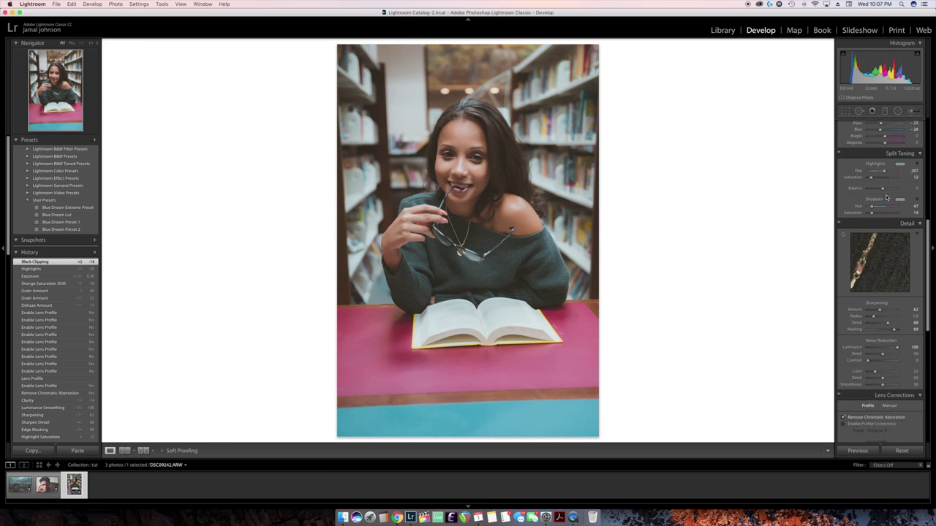
pyautogui.scroll(-5, 885, 195)
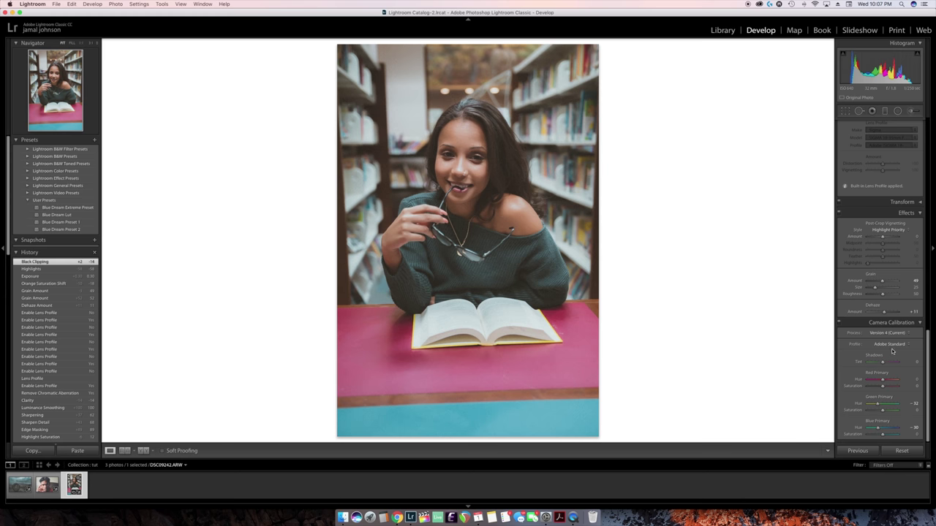
pyautogui.scroll(10, 893, 351)
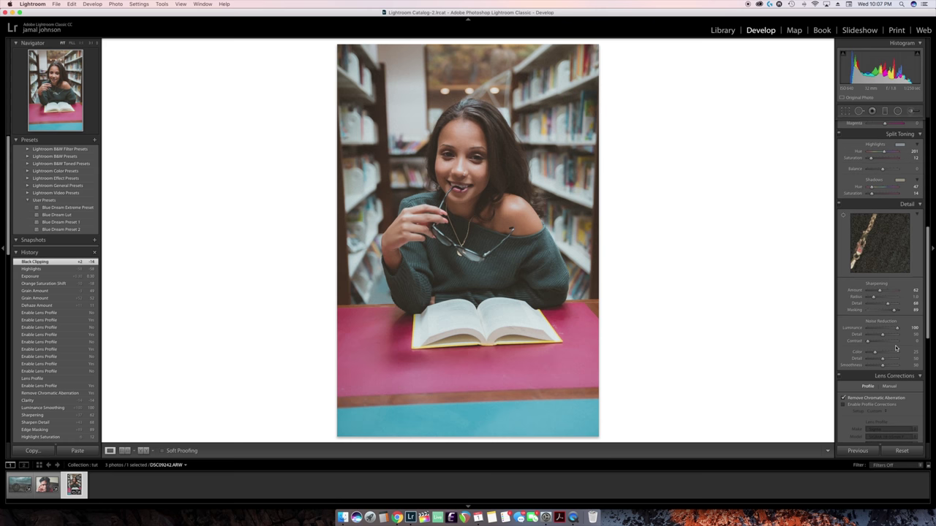
pyautogui.scroll(10, 896, 349)
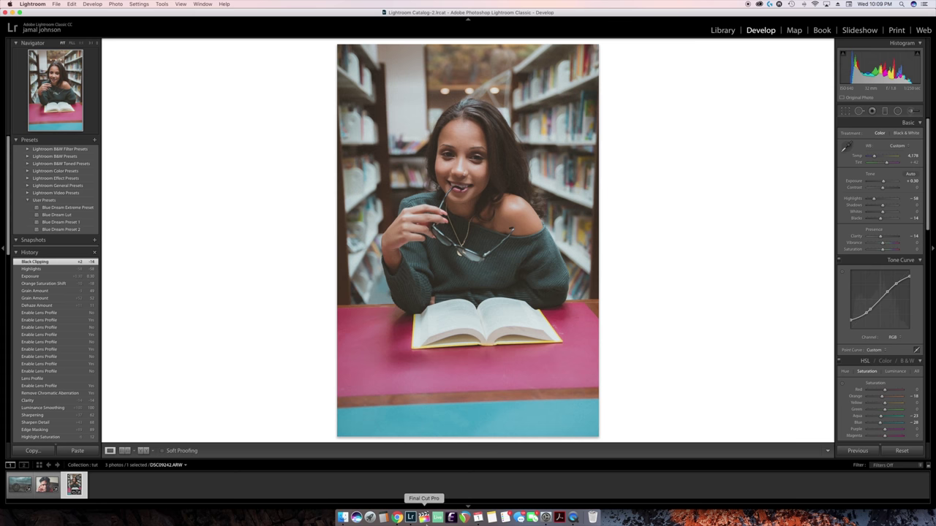
# View the edited portrait RAW_1336.NEF for comparison and return to the library photo DSC09242.ARW
pyautogui.click(52, 493)
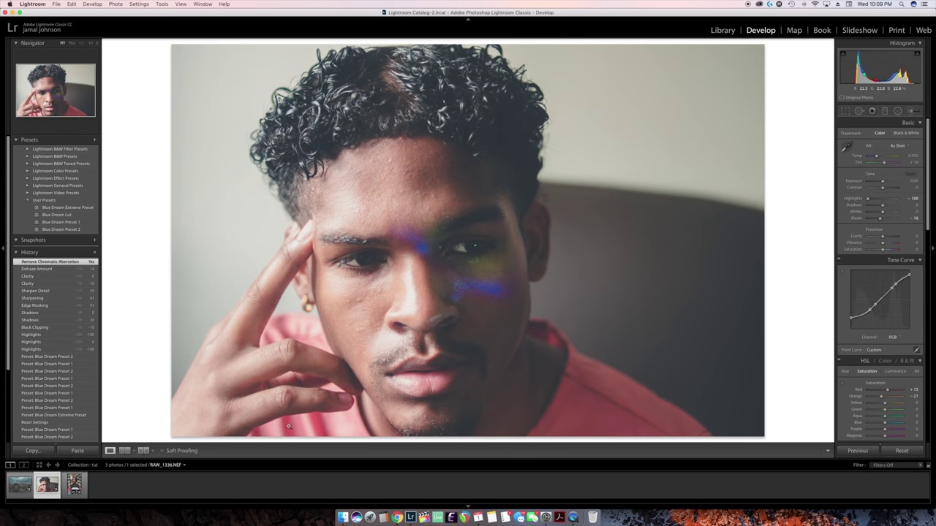
pyautogui.click(74, 487)
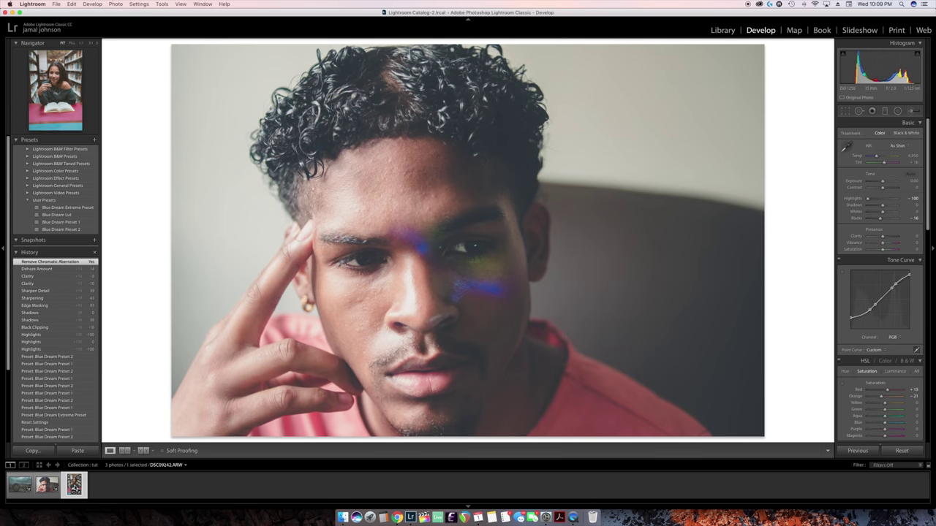